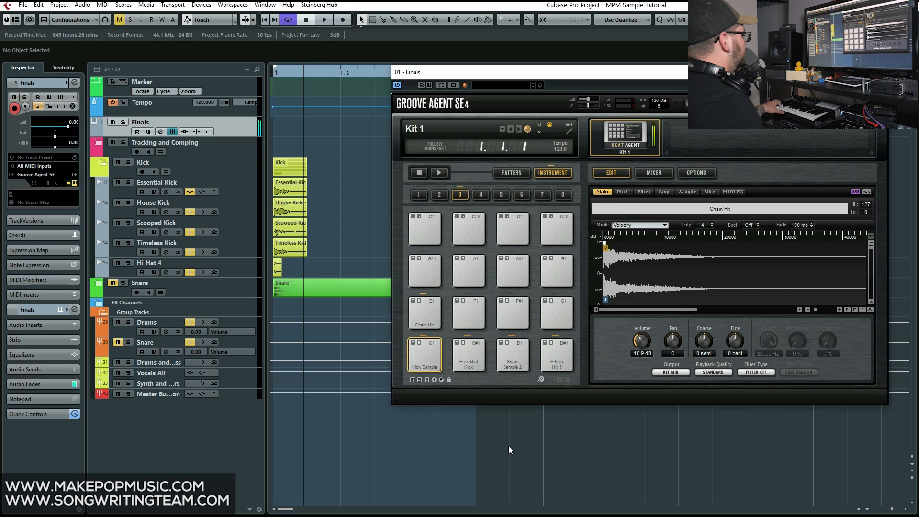
Close the Groove Agent SE window, zoom in on the kick samples and solo the Essential Kick track
key(Escape)
click(225, 184)
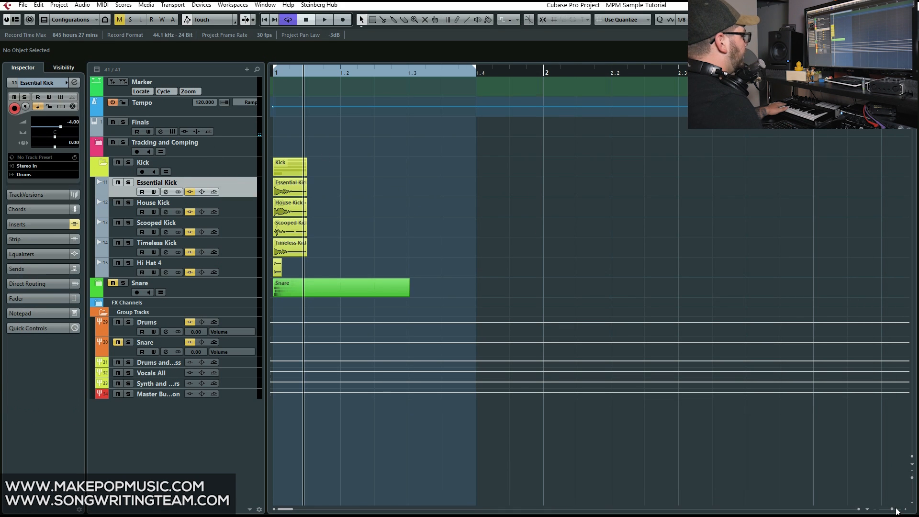
drag(892, 509, 896, 509)
click(128, 184)
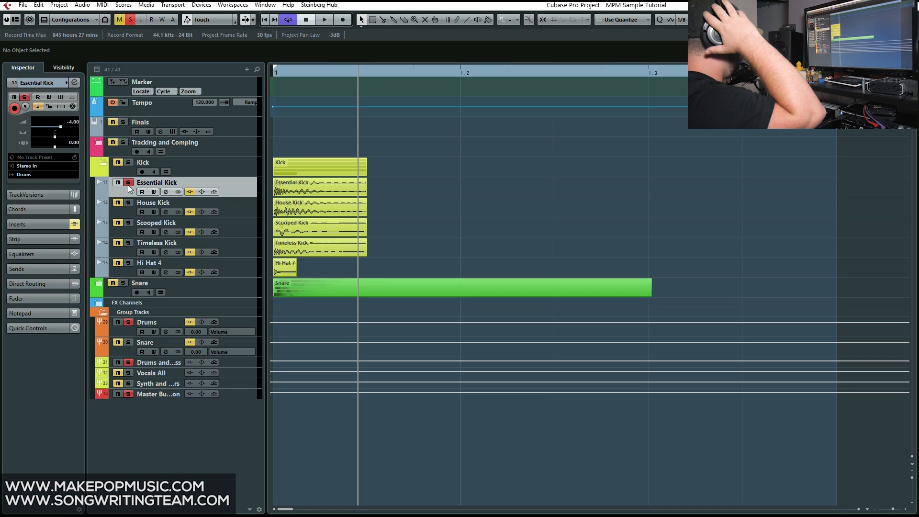
View the insert effects in the channel settings of Essential Kick and the Drums group, and close the window
click(168, 191)
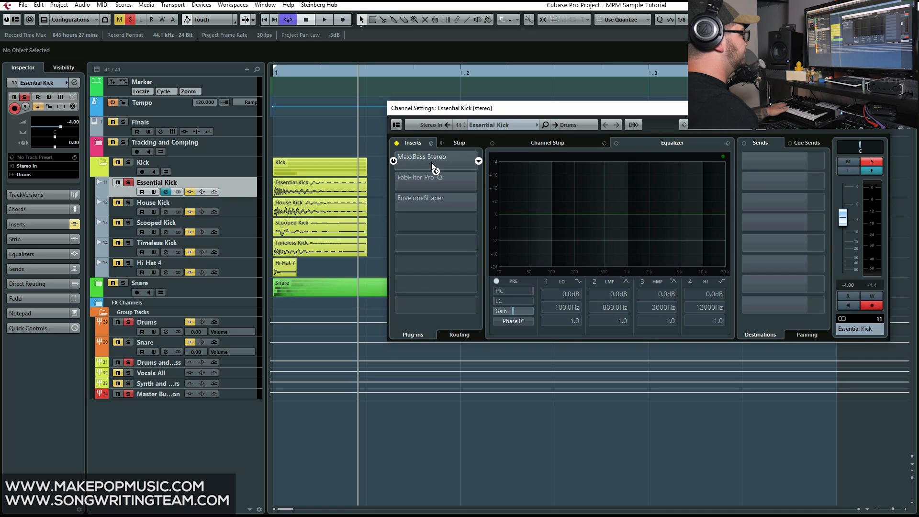
click(246, 319)
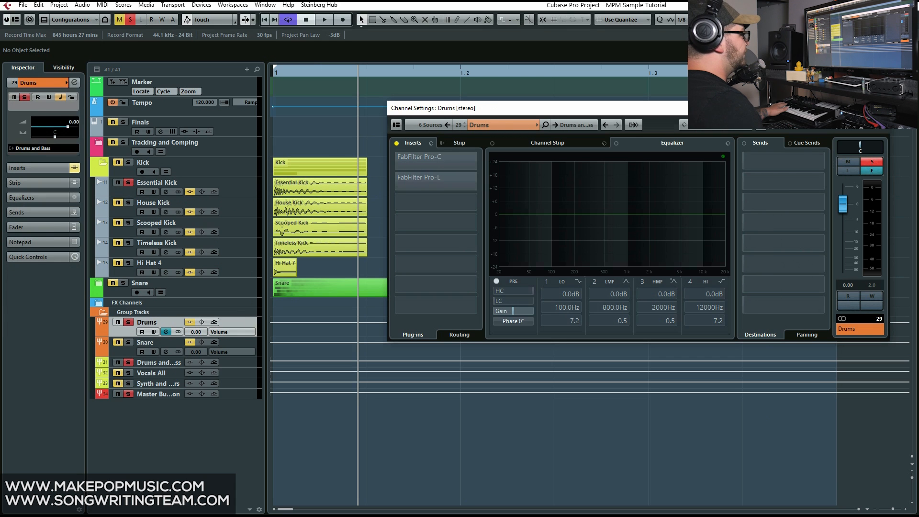
click(878, 108)
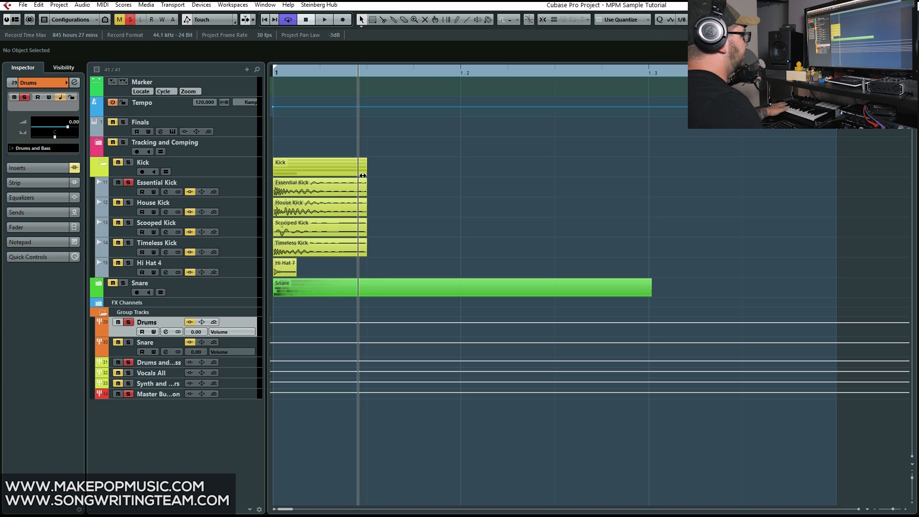
Check the output routing of the Essential, House, Scooped and Timeless Kick tracks and Hi Hat 4
click(249, 188)
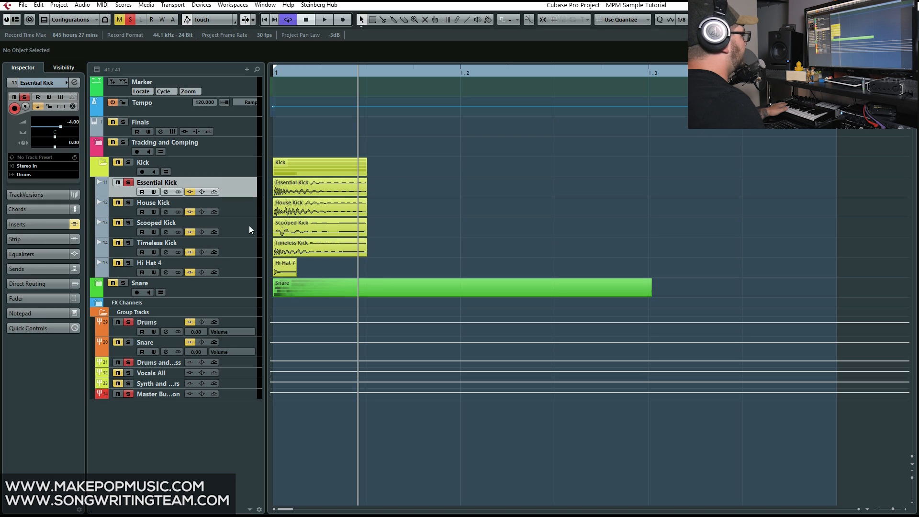
click(235, 209)
click(231, 228)
click(232, 250)
click(230, 267)
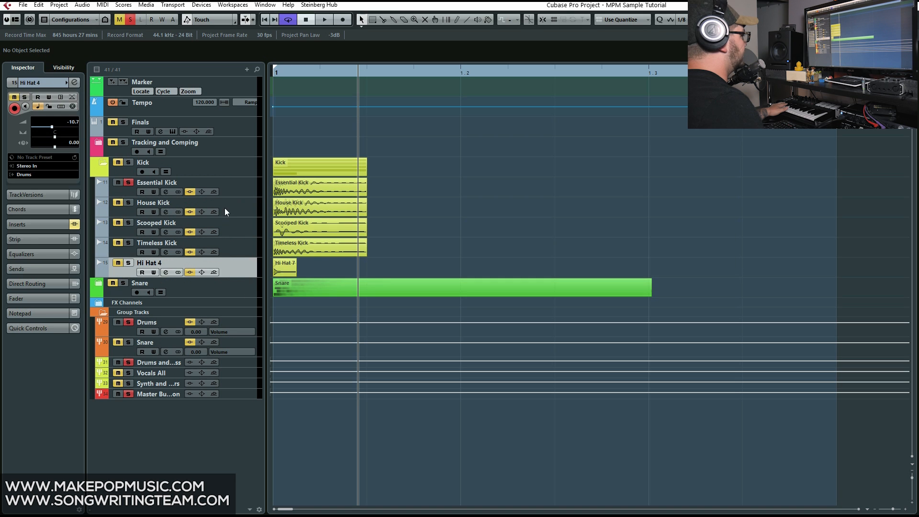
click(240, 189)
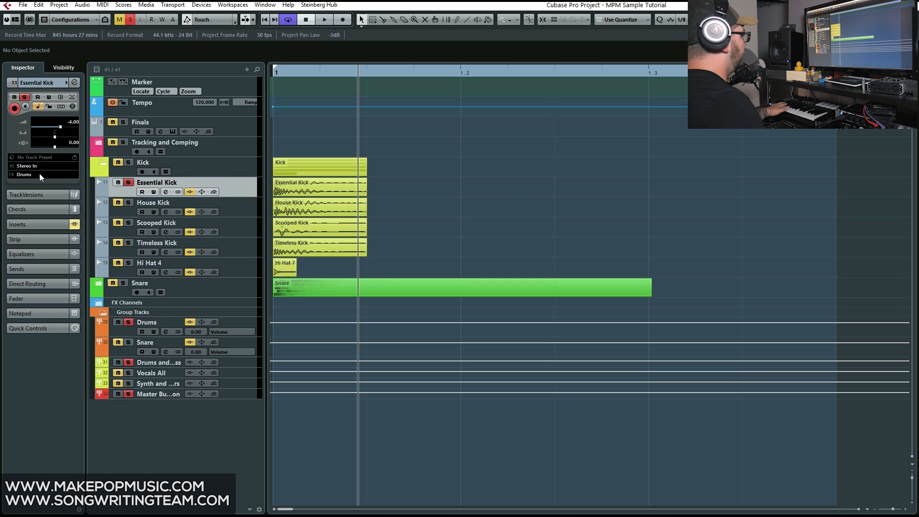
click(246, 207)
click(246, 231)
click(249, 246)
click(244, 265)
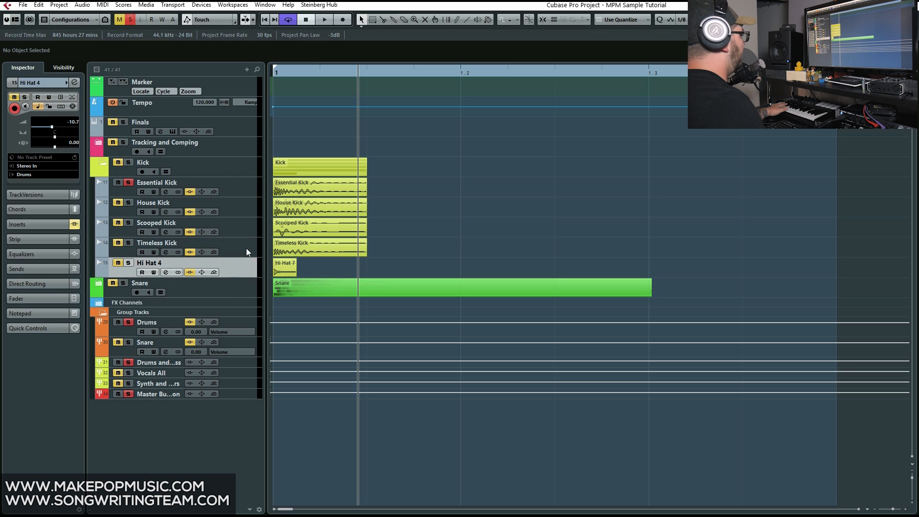
click(246, 248)
click(246, 227)
click(246, 206)
click(246, 191)
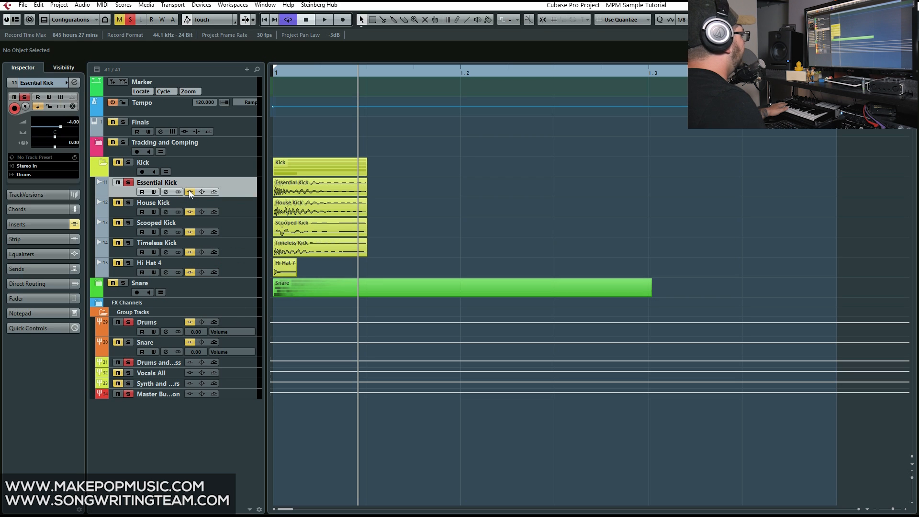
Audition the soloed Essential Kick with its inserts bypassed, with its channel settings open
click(293, 76)
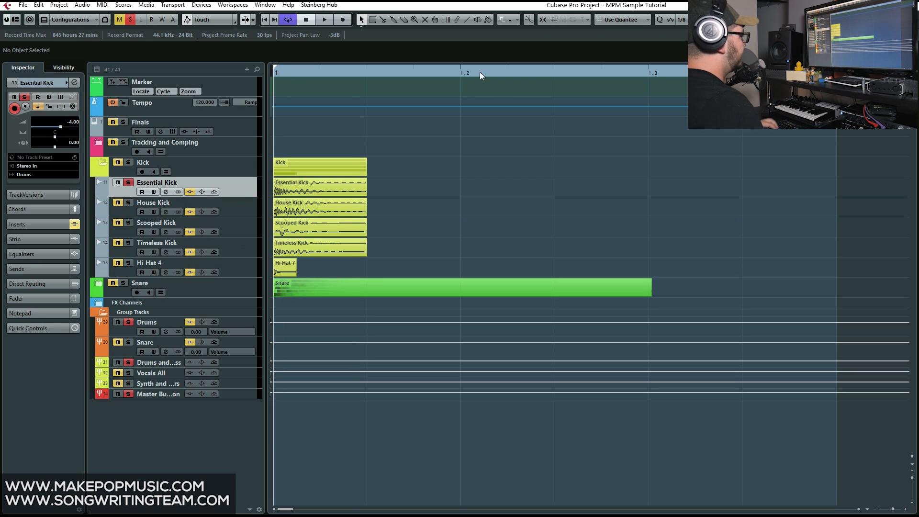
key(space)
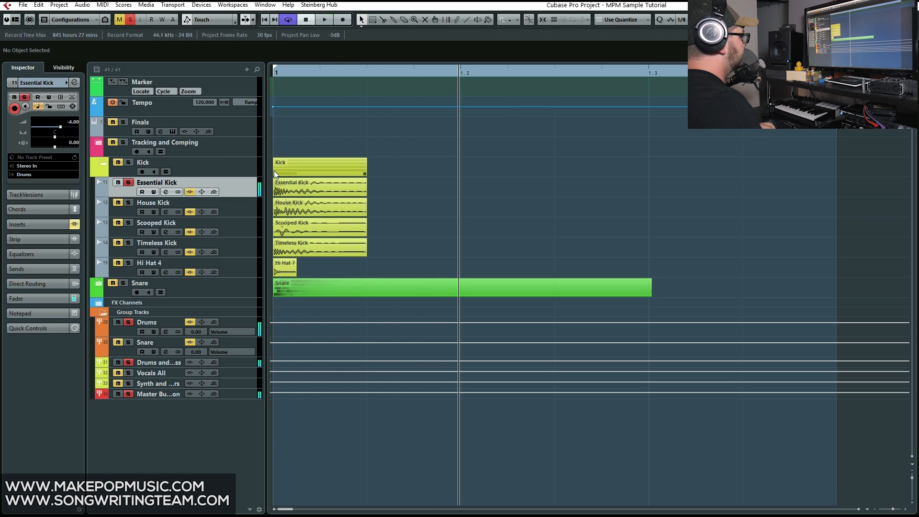
key(space)
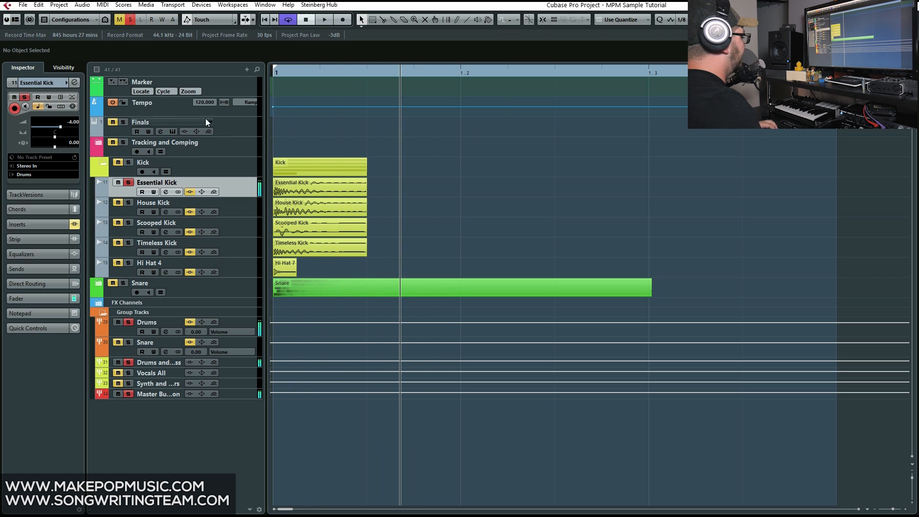
click(166, 191)
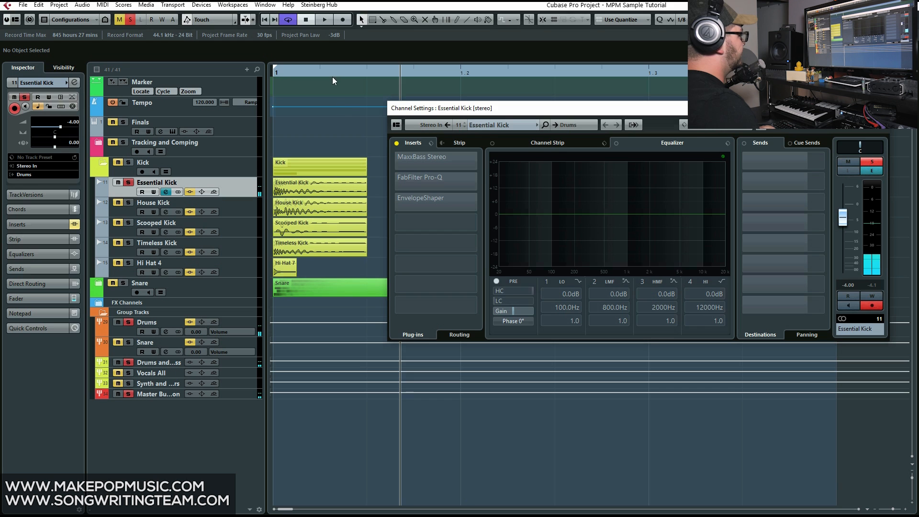
key(space)
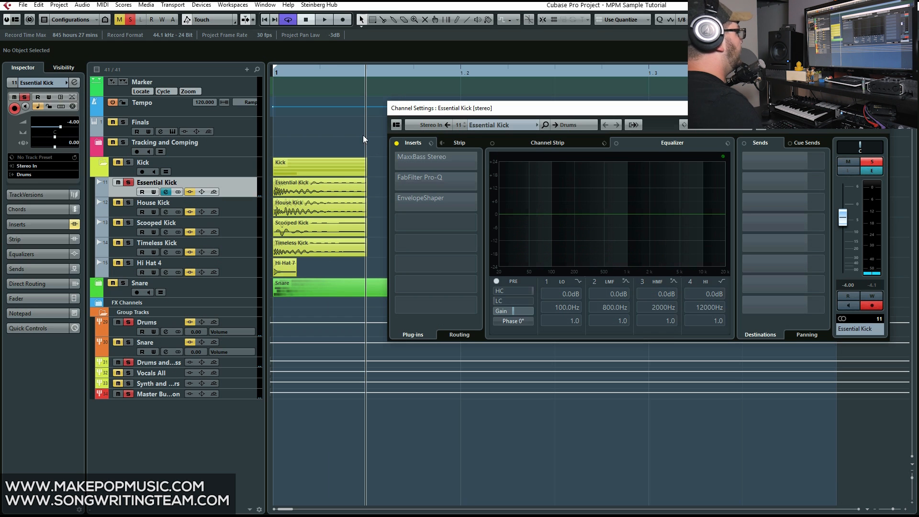
Activate the MaxxBass Stereo insert on Essential Kick and place its plug-in window below the insert list
click(395, 161)
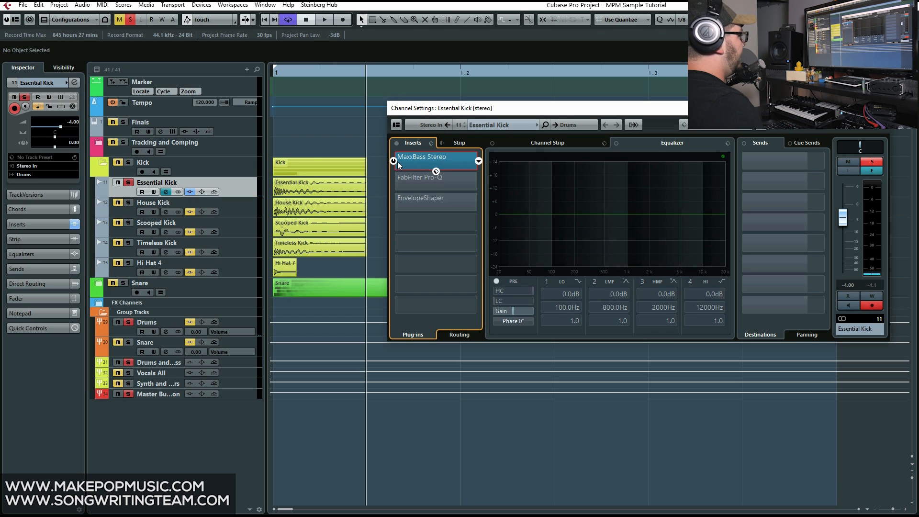
click(458, 154)
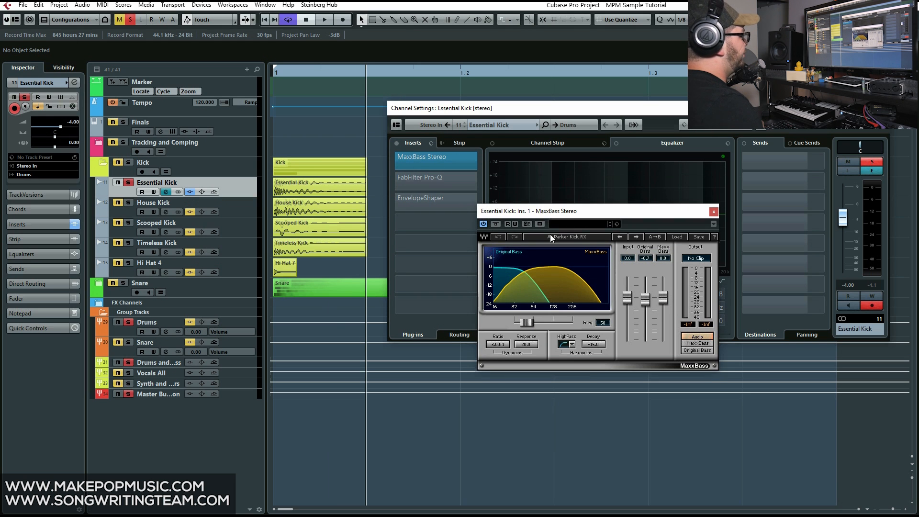
drag(544, 211, 535, 297)
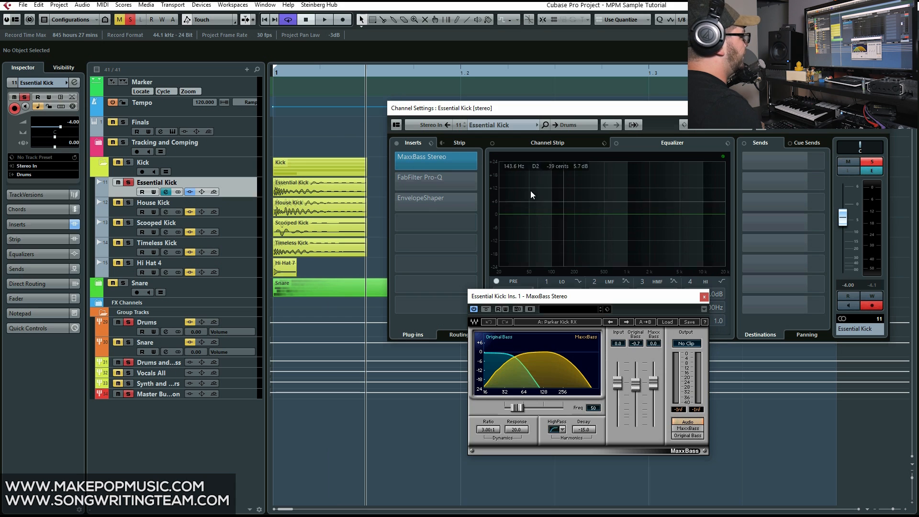
Play Essential Kick from the start and compare the sound with MaxxBass bypassed and active
drag(369, 74, 47, 130)
key(space)
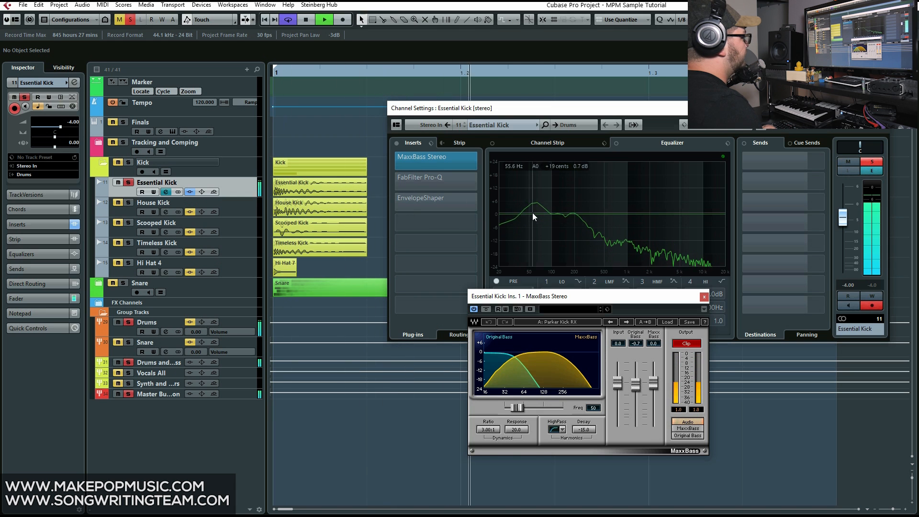
click(393, 160)
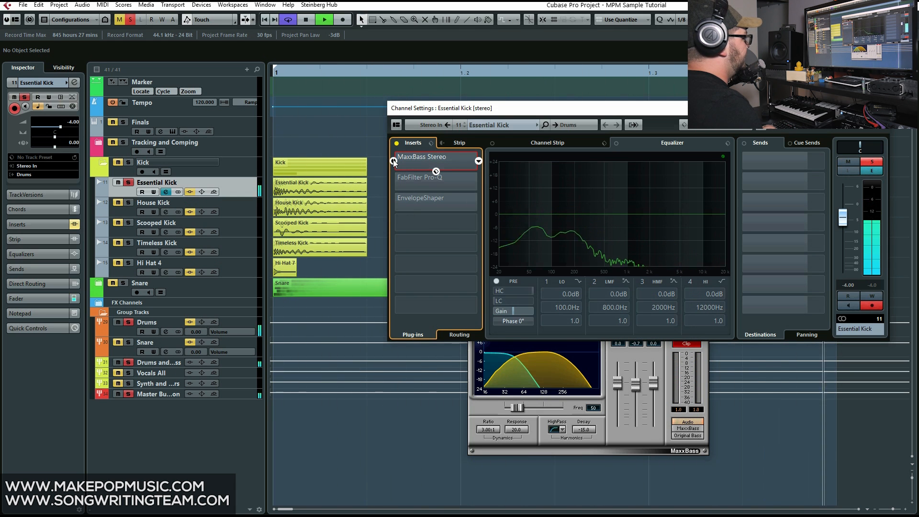
click(393, 161)
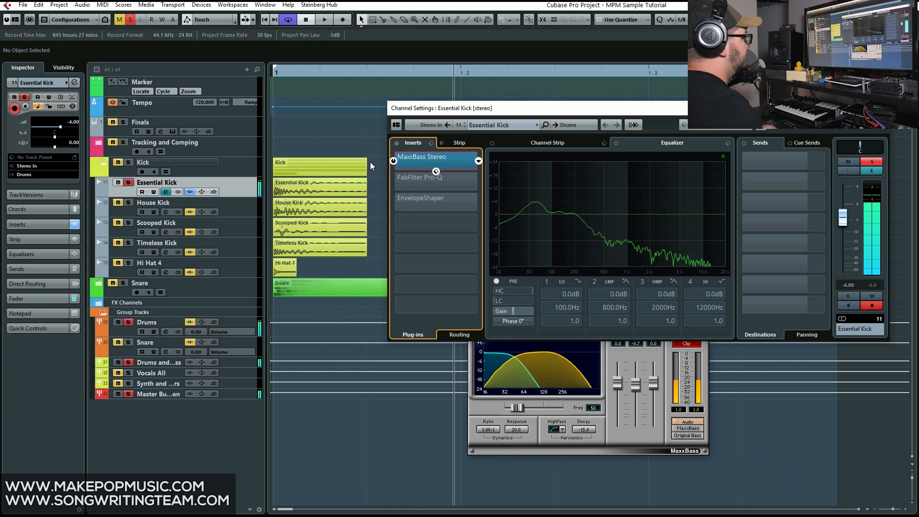
key(space)
Activate the FabFilter Pro-Q insert on Essential Kick, inspect its high-cut curve and audition the result
click(394, 180)
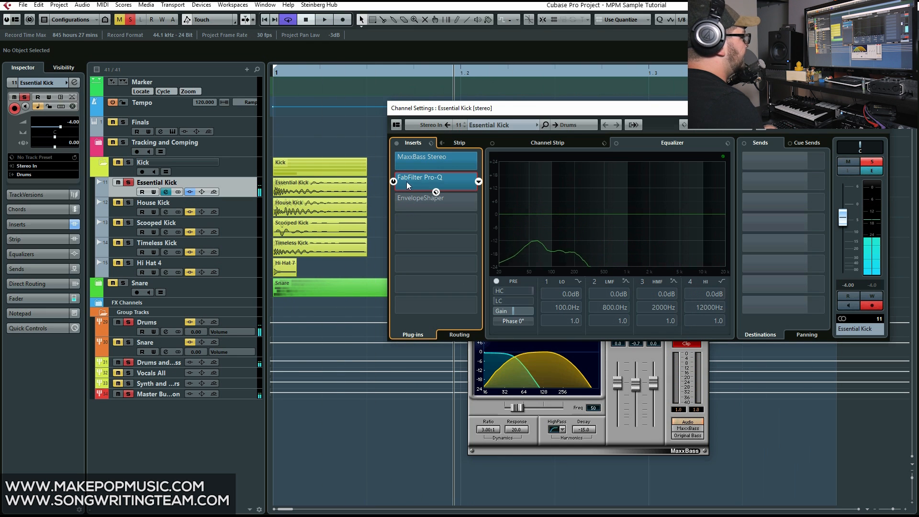
click(417, 183)
mouse_move(402, 301)
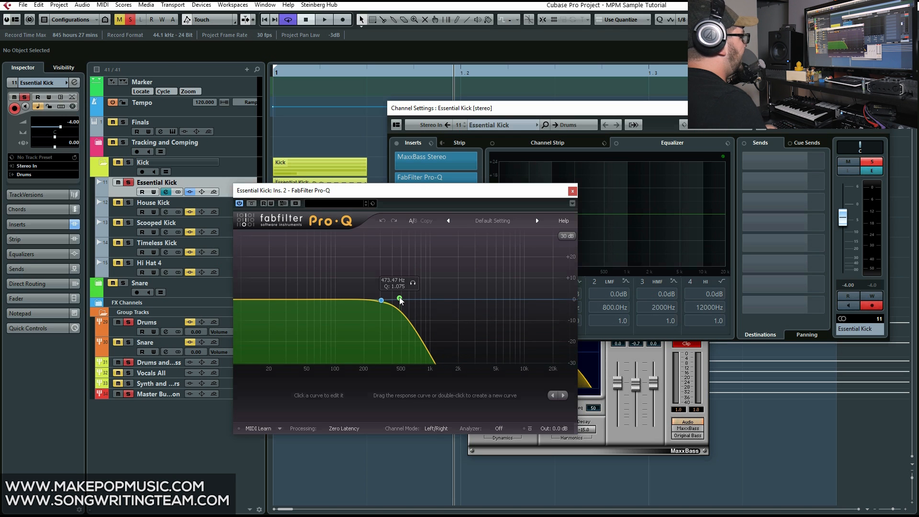
key(space)
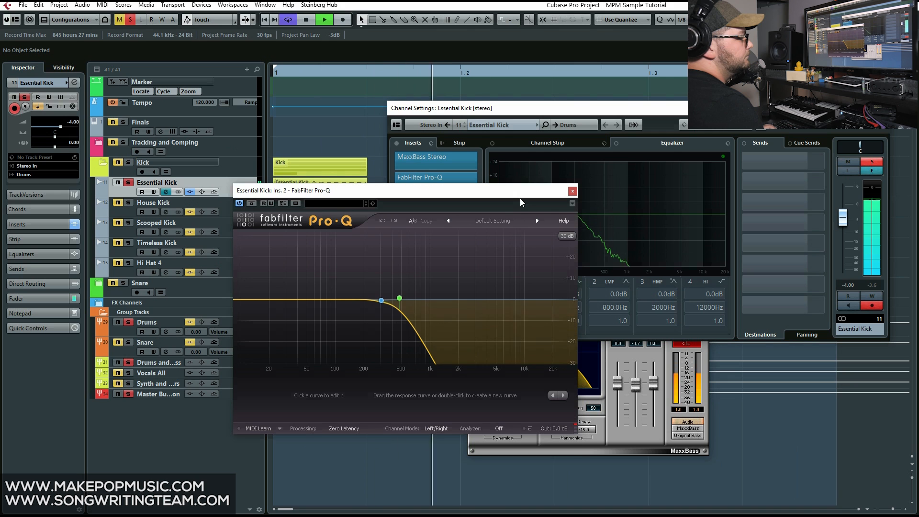
key(space)
click(573, 192)
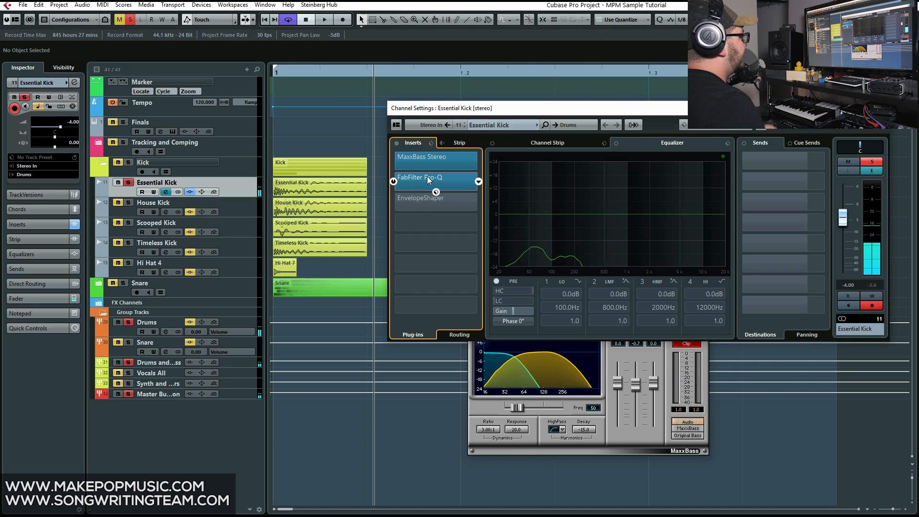
Activate the EnvelopeShaper insert on Essential Kick and open its settings
click(393, 201)
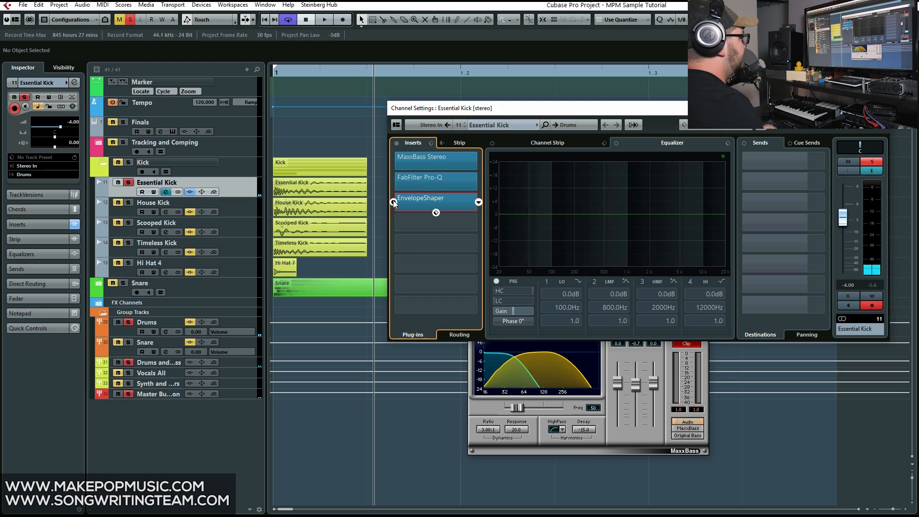
click(415, 201)
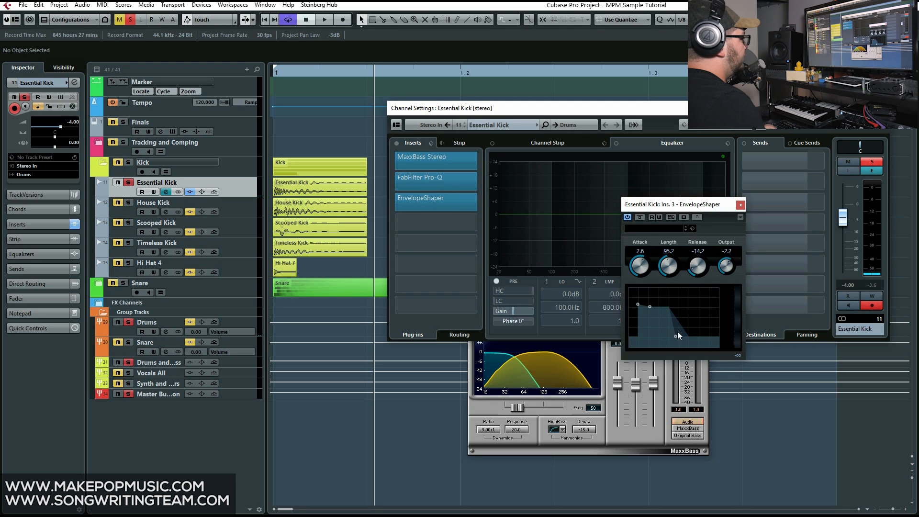
mouse_move(518, 302)
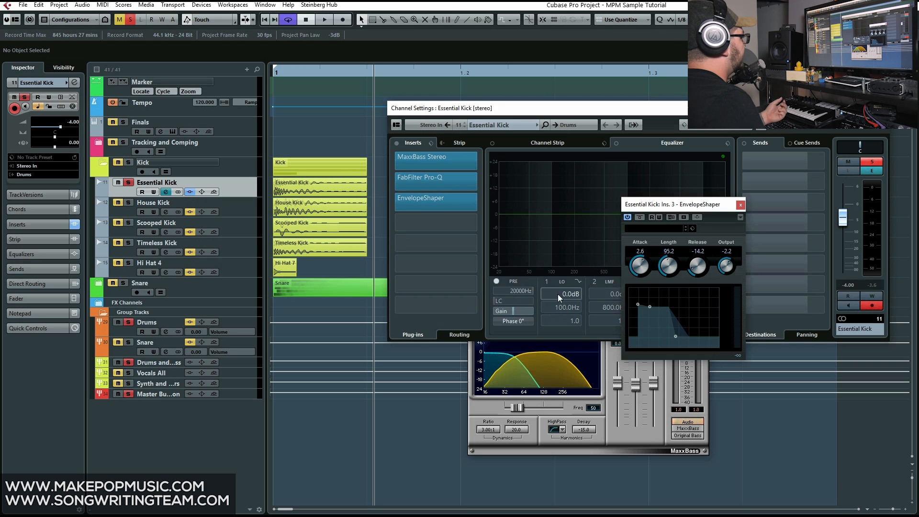
Play Essential Kick and compare the sound with EnvelopeShaper bypassed and active
click(405, 72)
key(space)
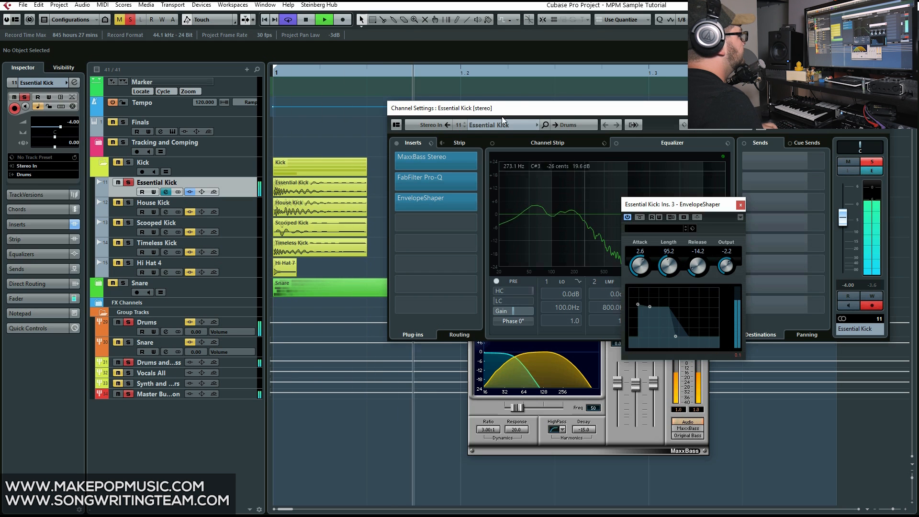
click(640, 217)
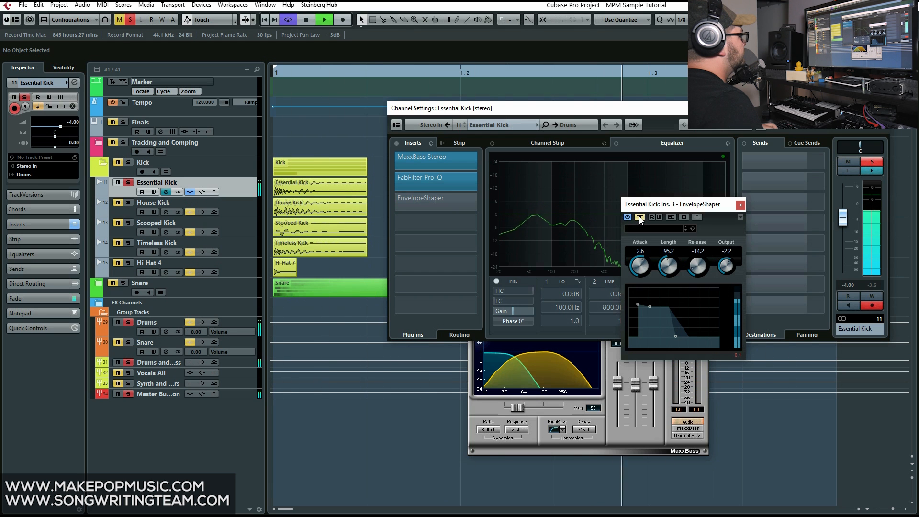
click(640, 217)
key(space)
Rename the Essential Kick track as Low End
mouse_move(427, 179)
click(244, 202)
double_click(165, 182)
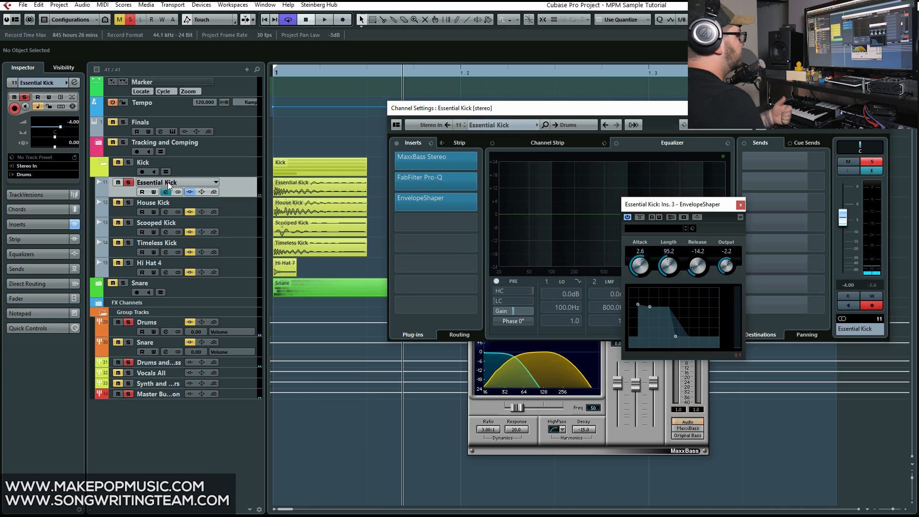
text(Low End)
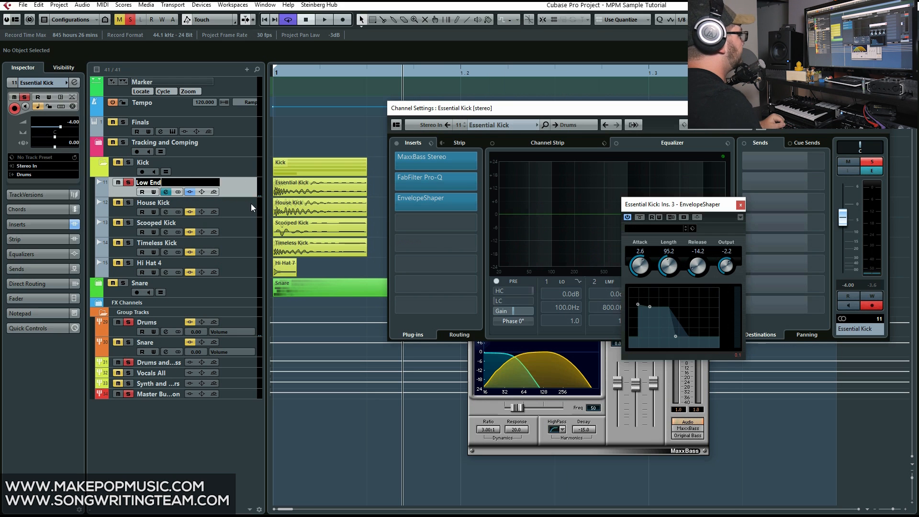
Solo the House Kick track and play it from the start with its inserts bypassed
click(165, 204)
click(128, 203)
click(190, 212)
click(189, 212)
click(307, 75)
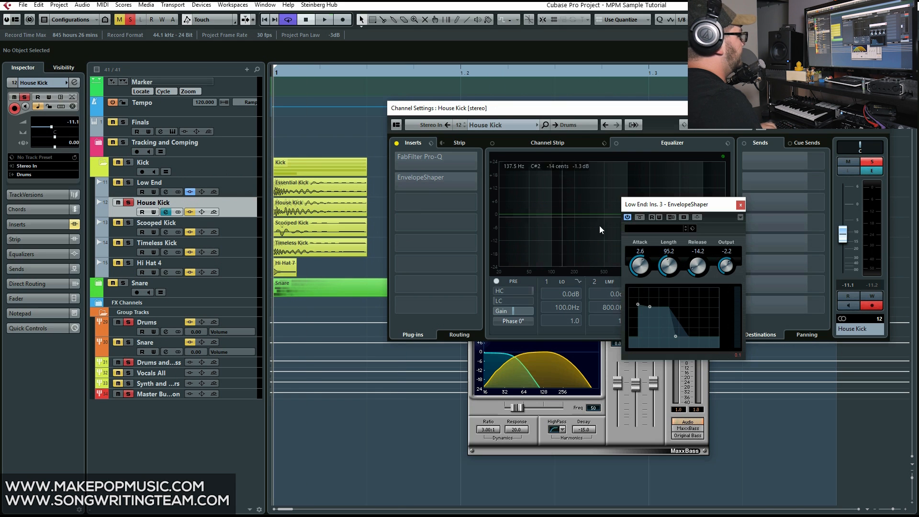
key(space)
Close the EnvelopeShaper, House Kick channel settings and MaxxBass windows
click(740, 205)
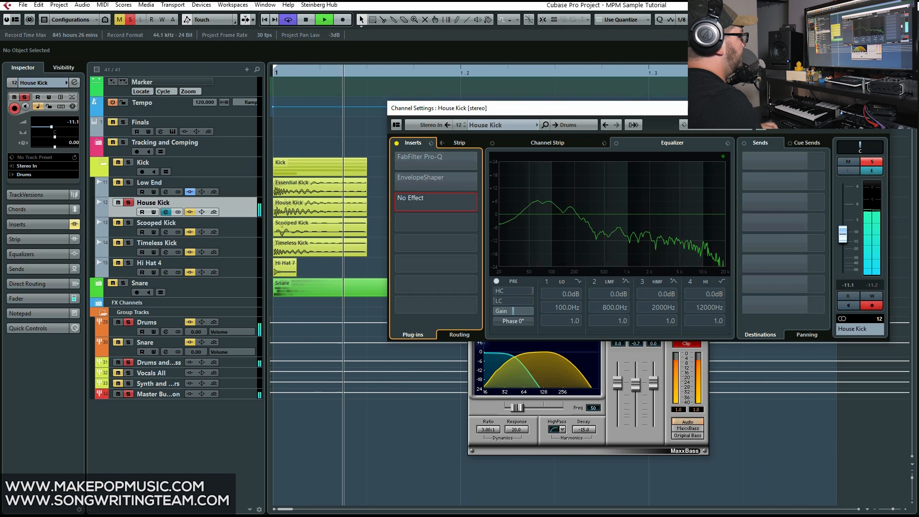
click(884, 108)
click(703, 297)
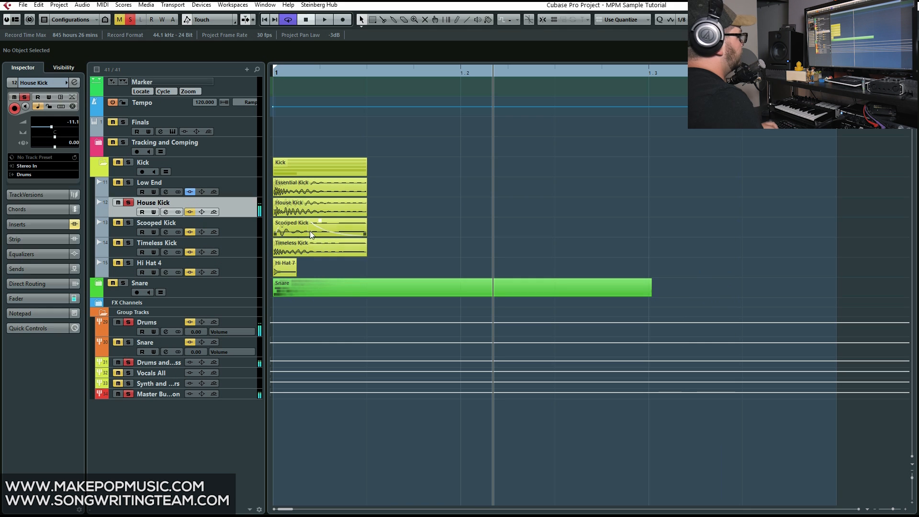
Open the House Kick channel settings, activate its FabFilter Pro-Q insert and view the EQ curve
click(166, 211)
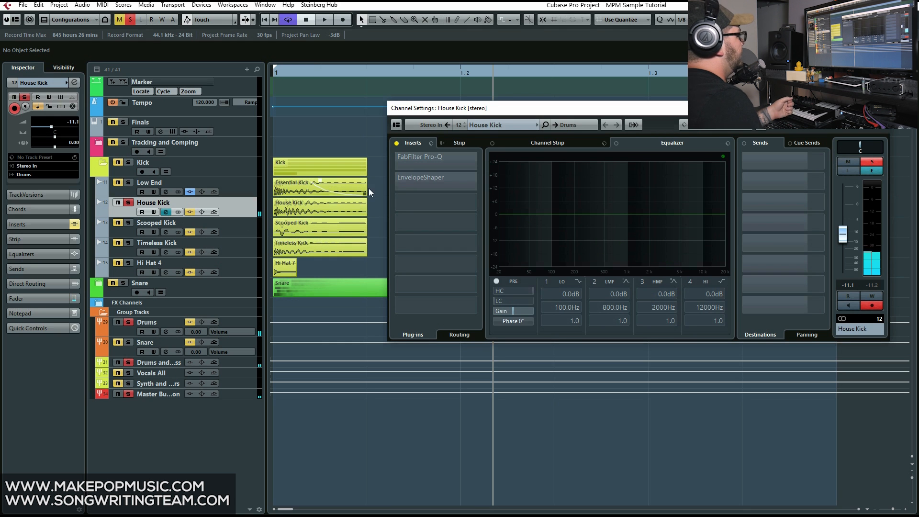
drag(428, 160, 440, 158)
click(440, 158)
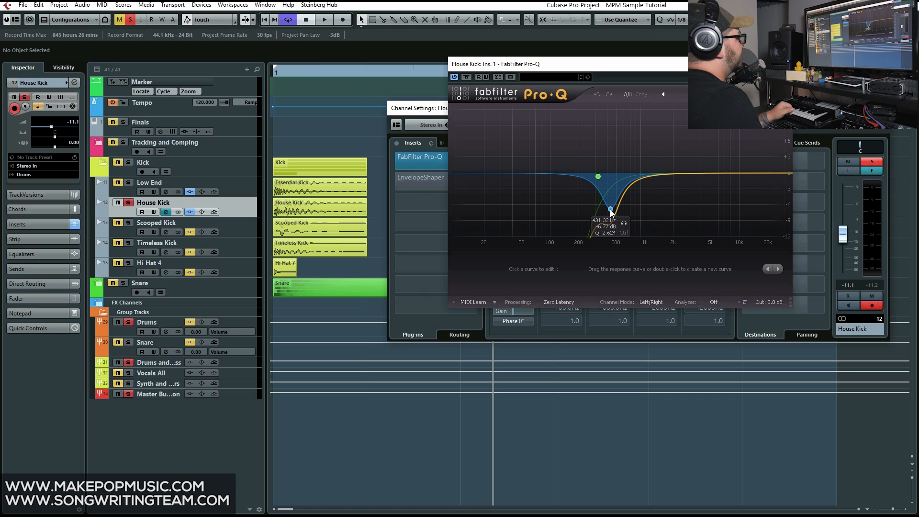
click(782, 64)
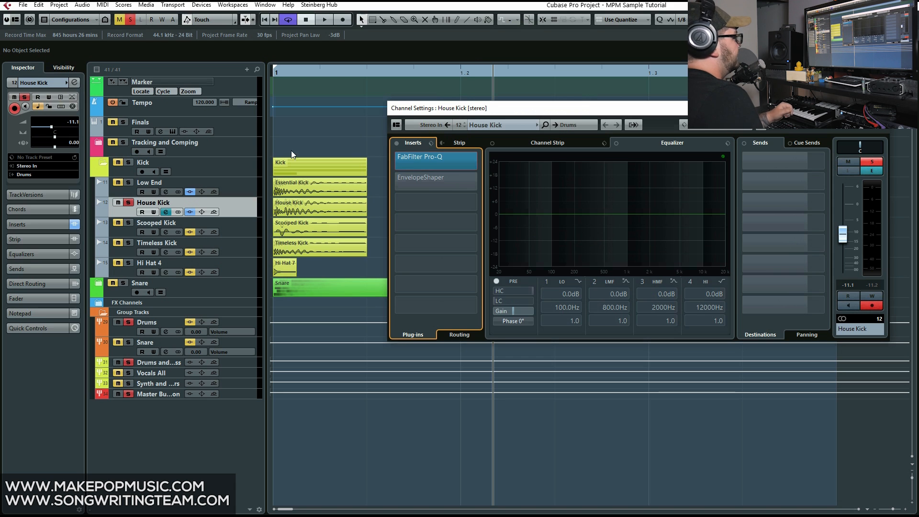
Play House Kick on its own from the start with FabFilter Pro-Q active
click(254, 187)
click(243, 211)
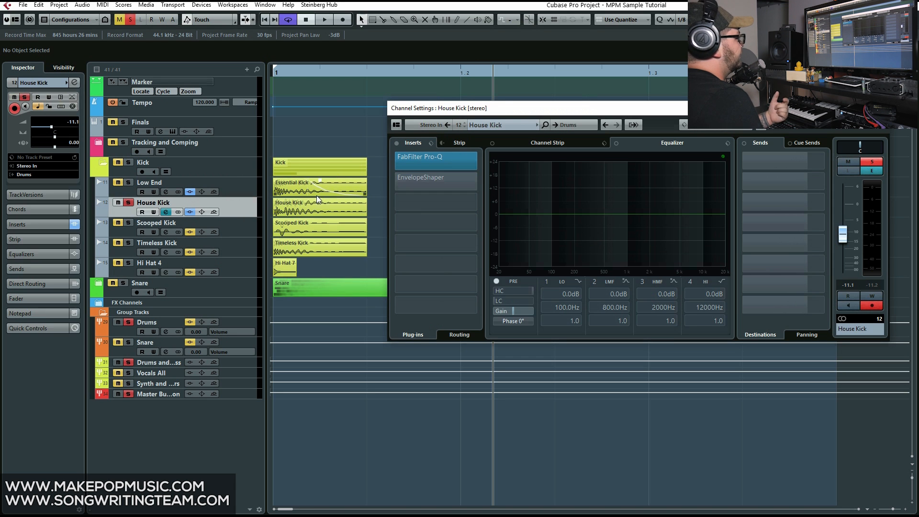
click(308, 73)
key(space)
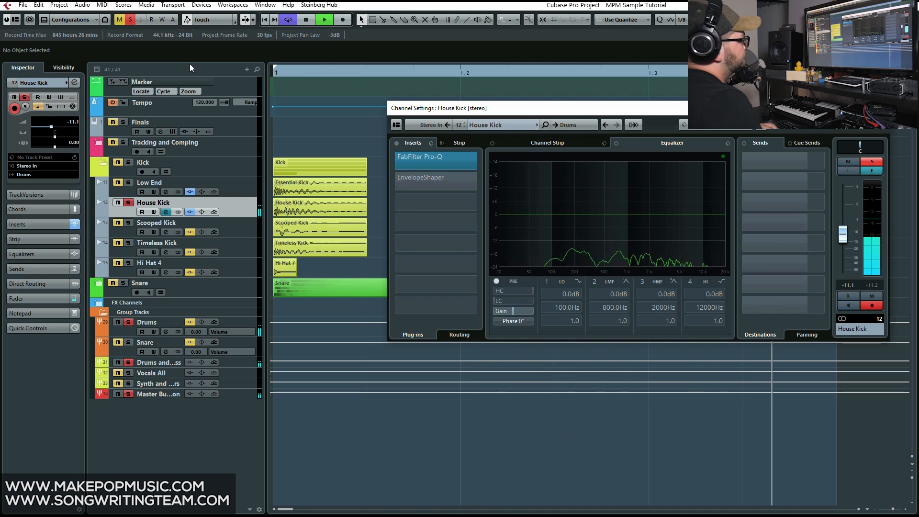
key(space)
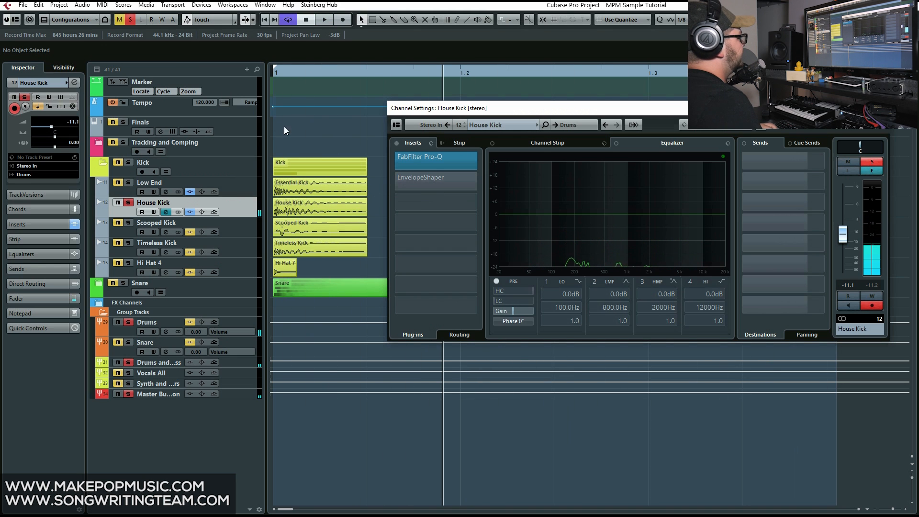
Play House Kick from the start together with the Low End track soloed
click(296, 73)
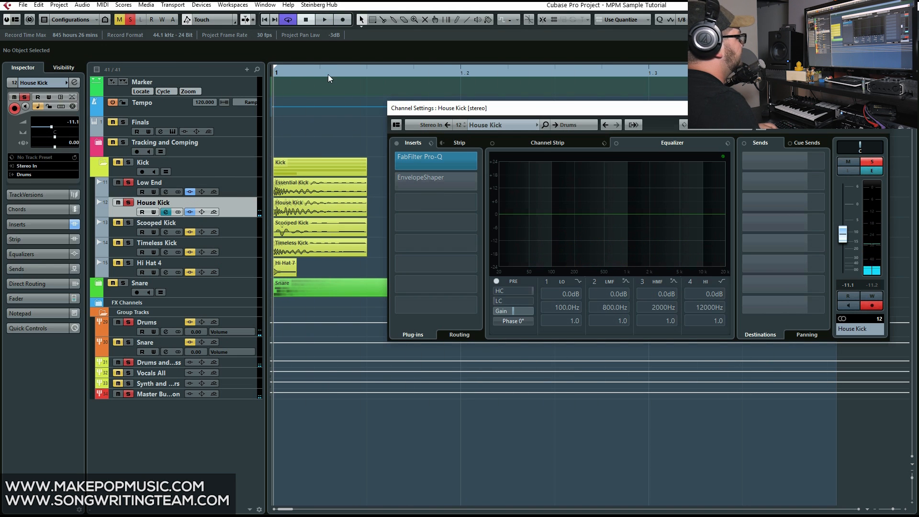
key(space)
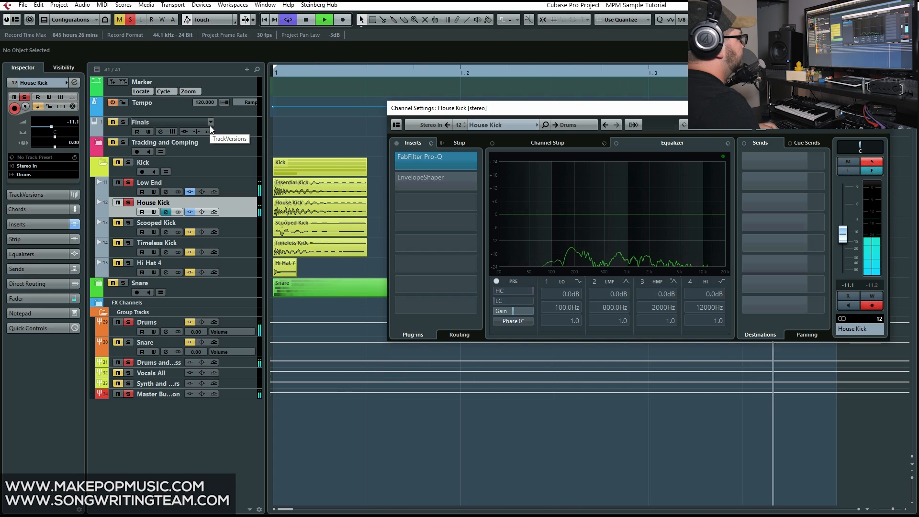
key(space)
Activate and open the EnvelopeShaper insert on House Kick, and play the track together with Low End
mouse_move(404, 181)
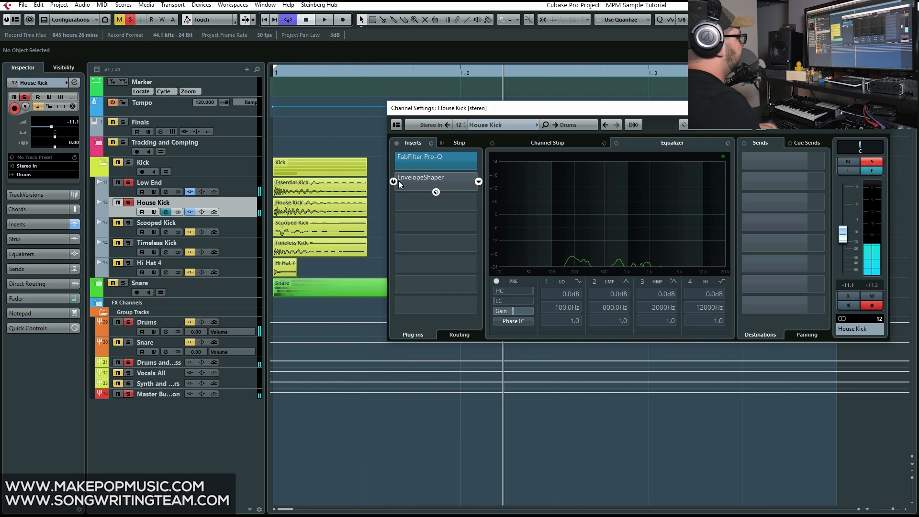
click(393, 181)
click(416, 177)
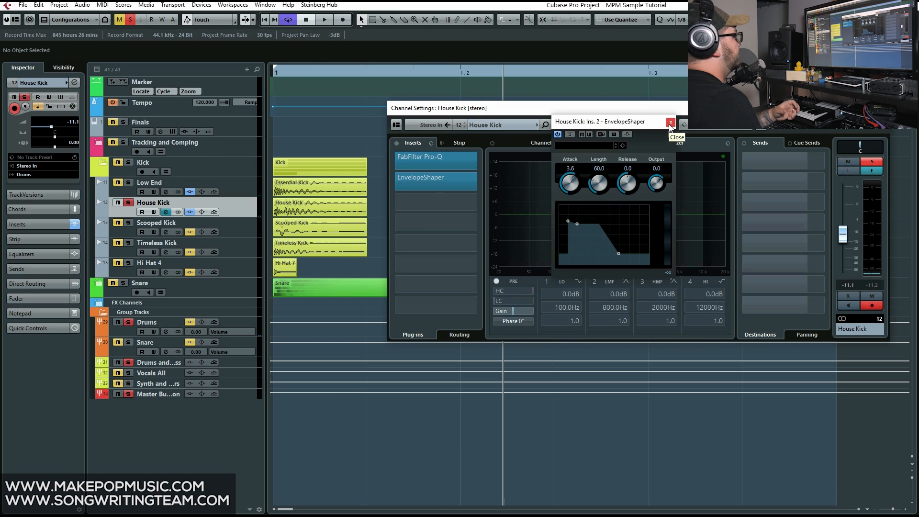
key(space)
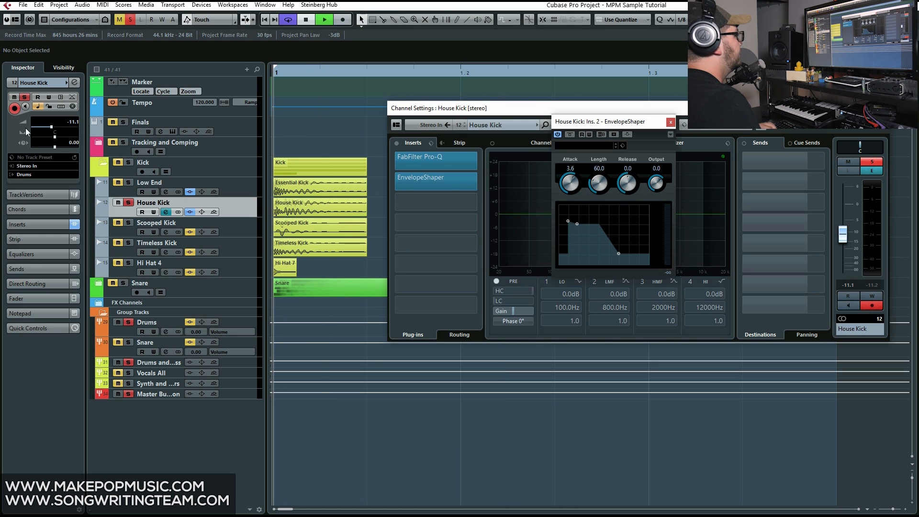
click(129, 182)
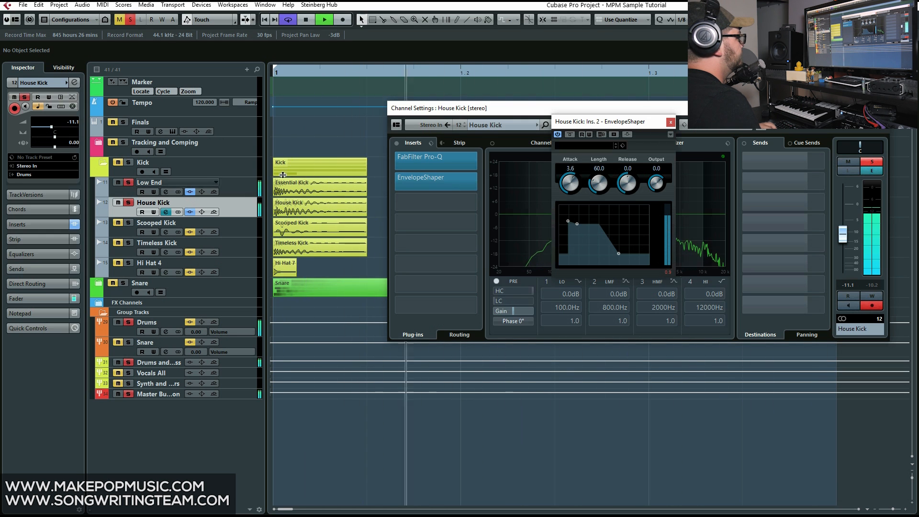
Close the EnvelopeShaper and House Kick channel settings windows and stop playback
click(670, 122)
click(879, 108)
key(space)
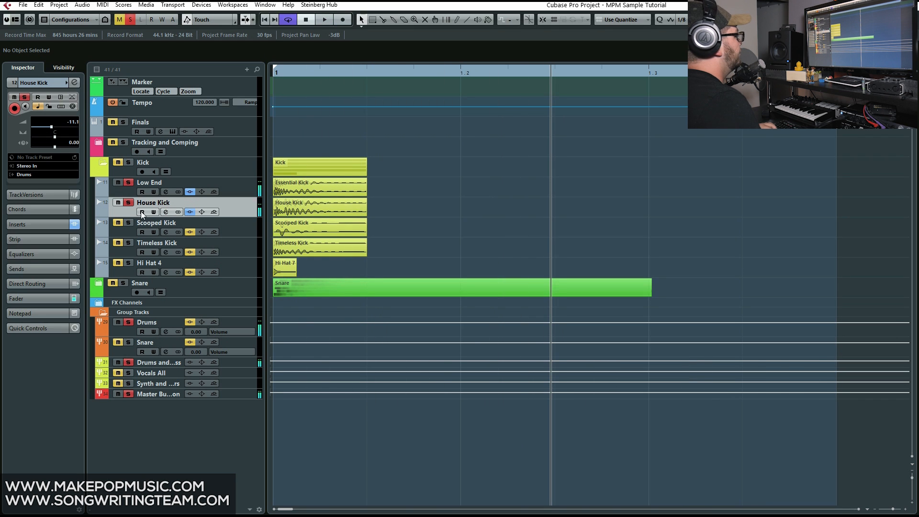
Solo only the Scooped Kick track, play it and open its channel settings
click(129, 184)
click(127, 222)
key(space)
click(165, 232)
drag(306, 229, 259, 215)
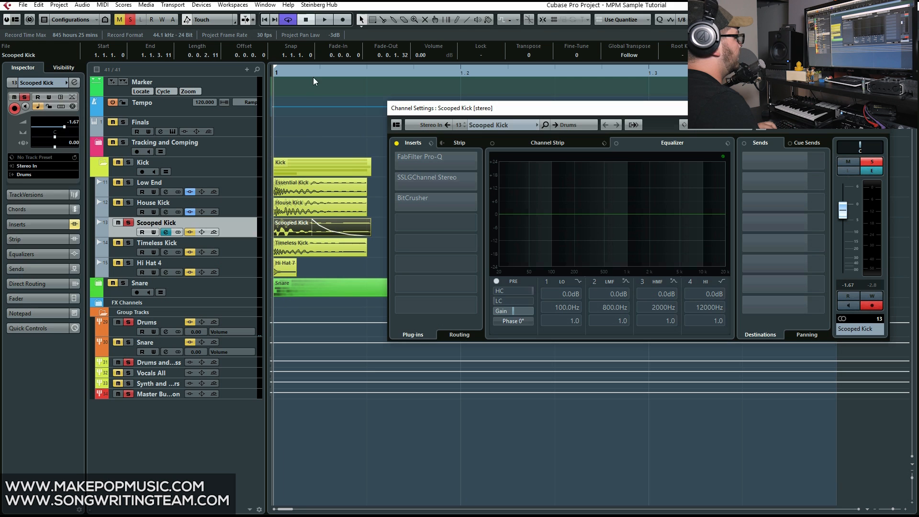
key(space)
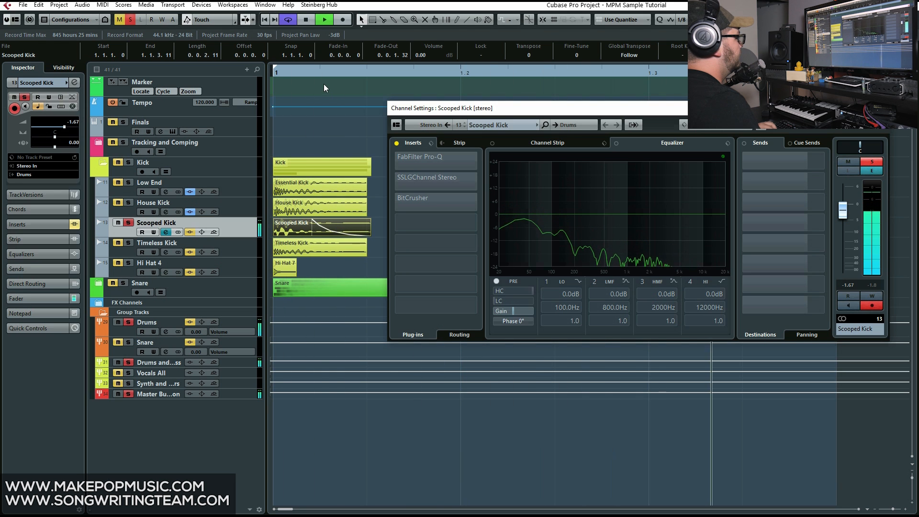
key(space)
key(ctrl+z)
key(ctrl+z)
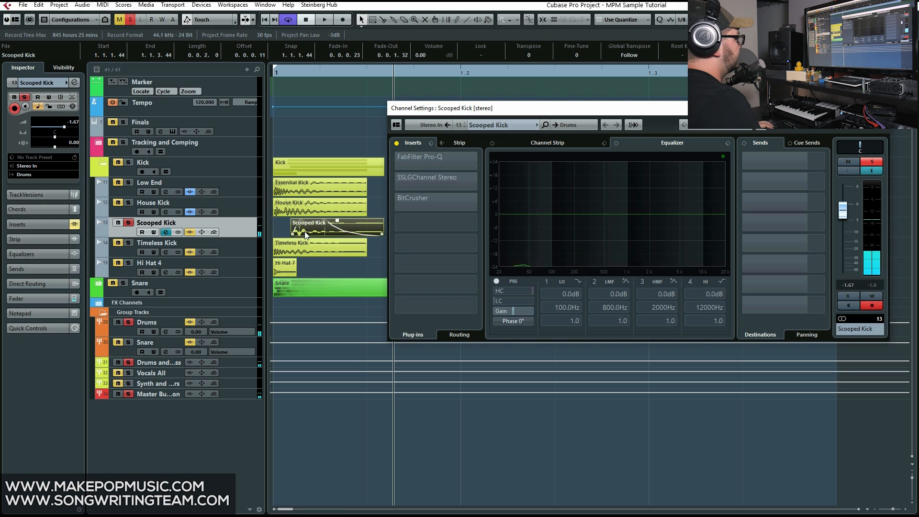
key(ctrl+z)
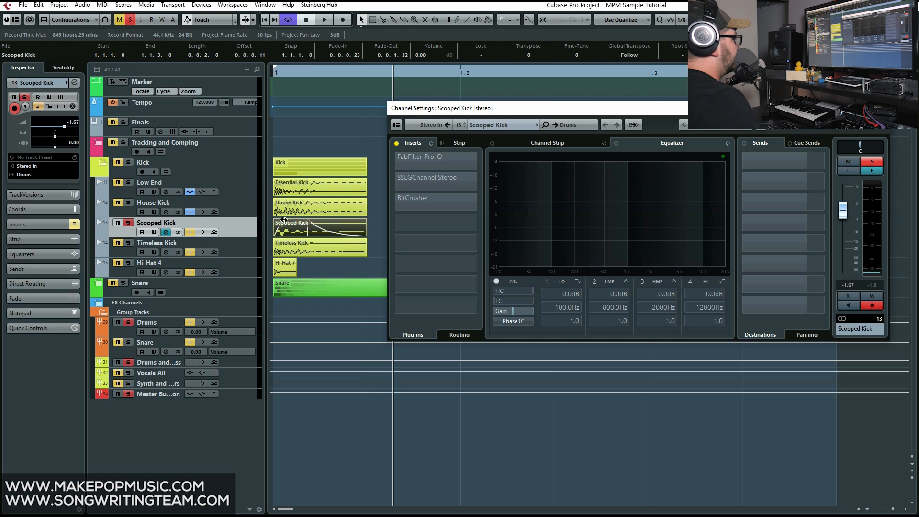
Play the soloed Scooped Kick from the start with its inserts bypassed
click(309, 70)
key(space)
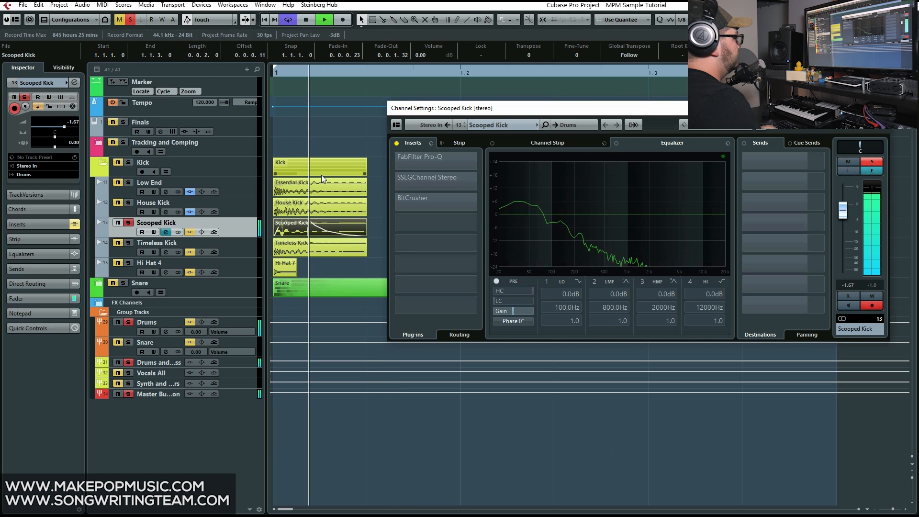
click(309, 76)
key(space)
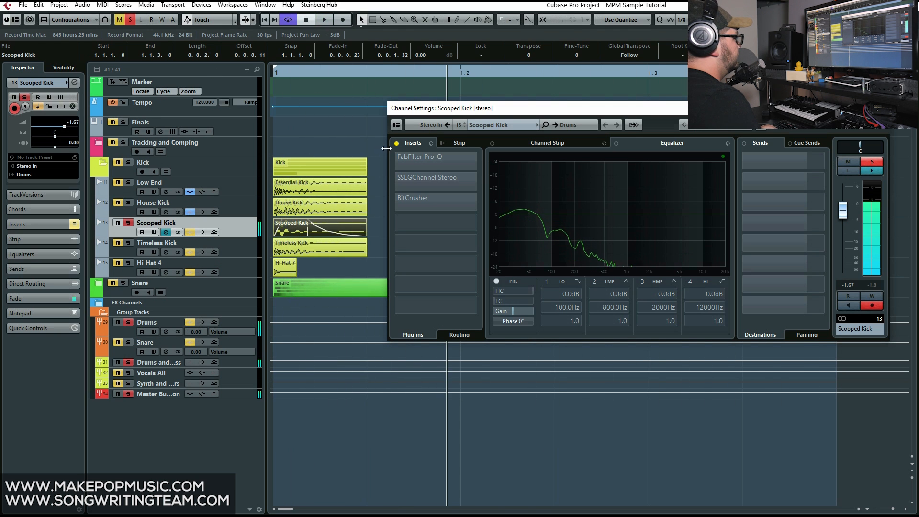
Activate and open the FabFilter Pro-Q insert on Scooped Kick and play the track from the start
mouse_move(404, 160)
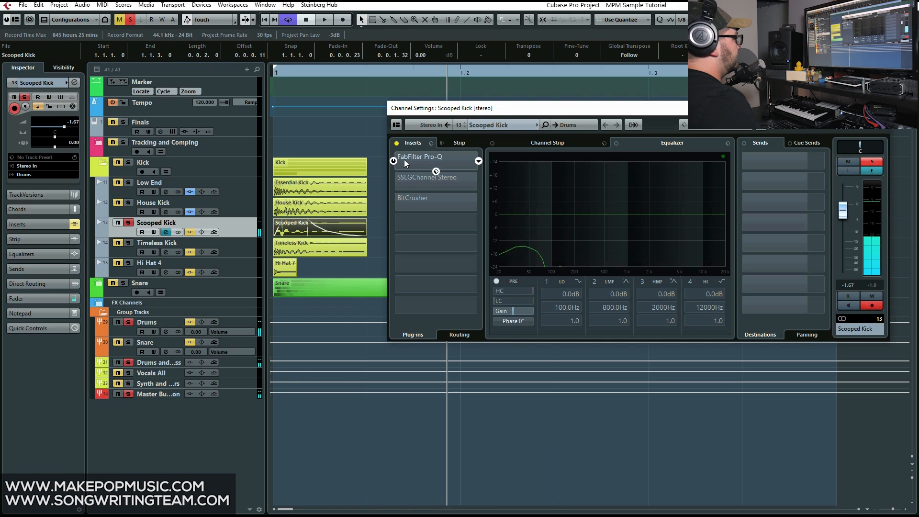
click(417, 153)
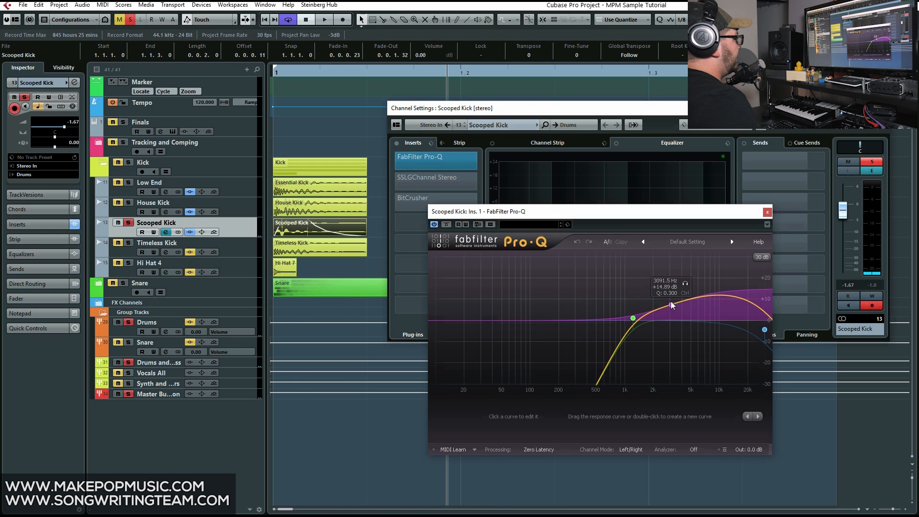
click(308, 72)
key(space)
Raise the Scooped Kick fader to 6.02 dB during playback, bring it down to -1.26 dB and stop
drag(843, 211, 852, 153)
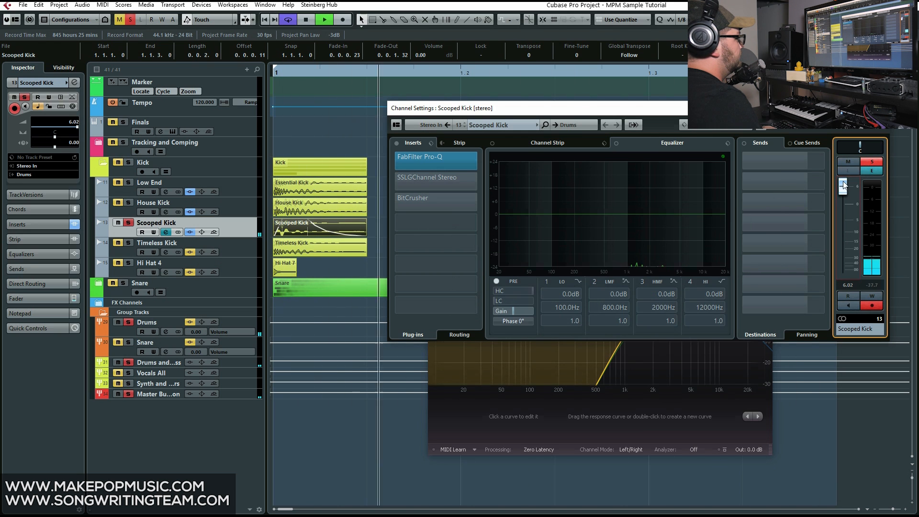
drag(842, 191, 846, 211)
key(space)
Activate and open the SSLGChannel Stereo insert on Scooped Kick and play the result
click(426, 176)
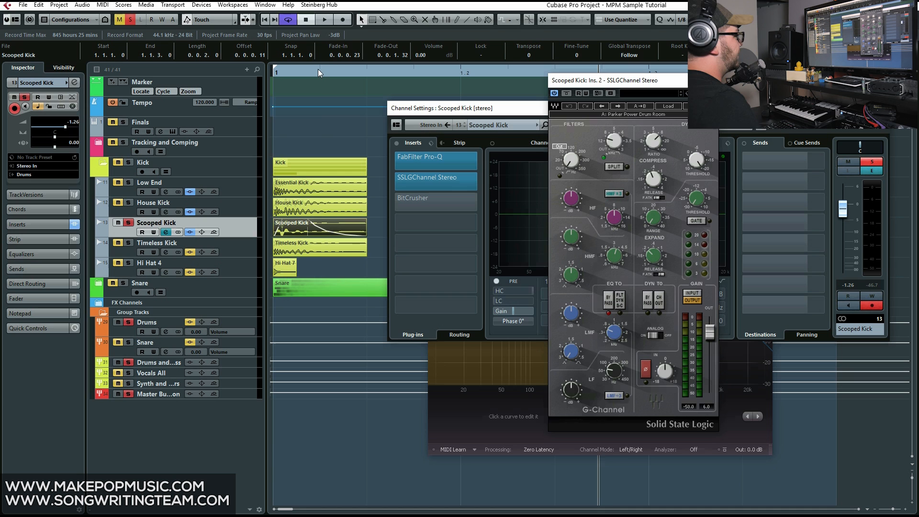
key(space)
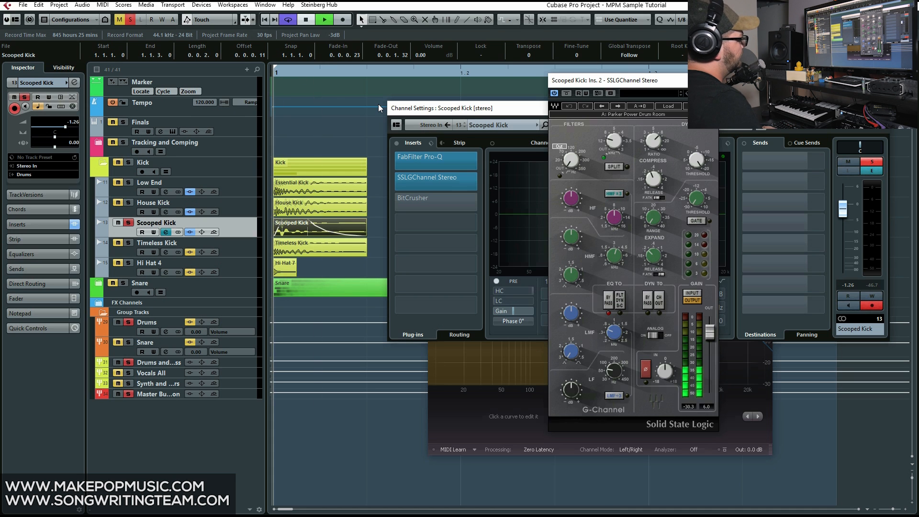
mouse_move(417, 199)
key(space)
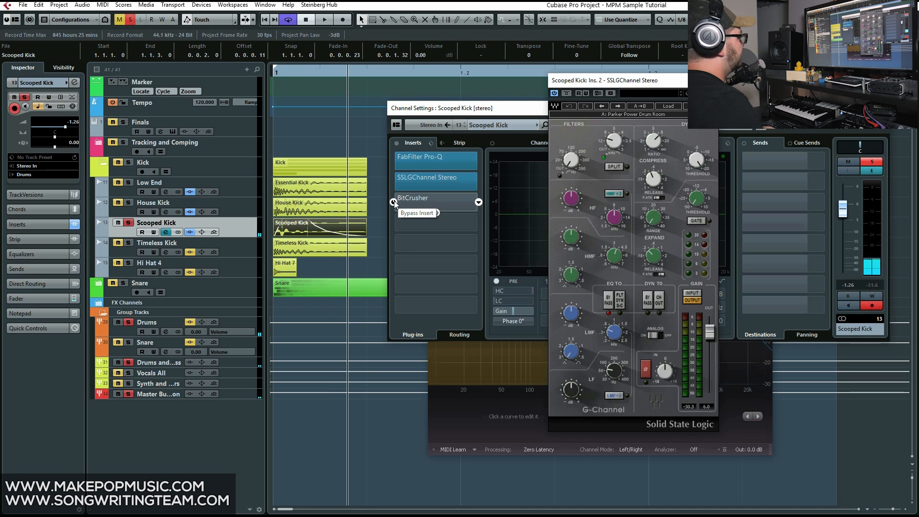
Activate the BitCrusher insert on Scooped Kick and play the track with all three inserts on
click(394, 202)
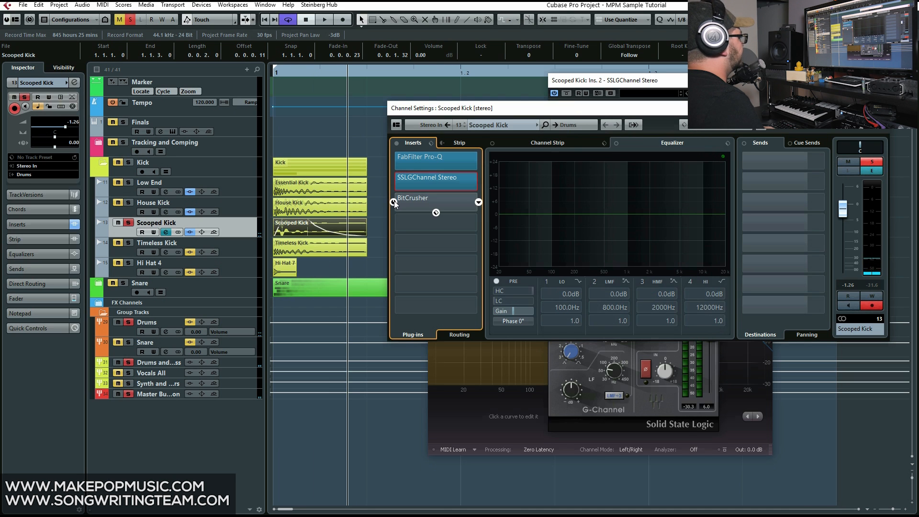
click(394, 202)
key(space)
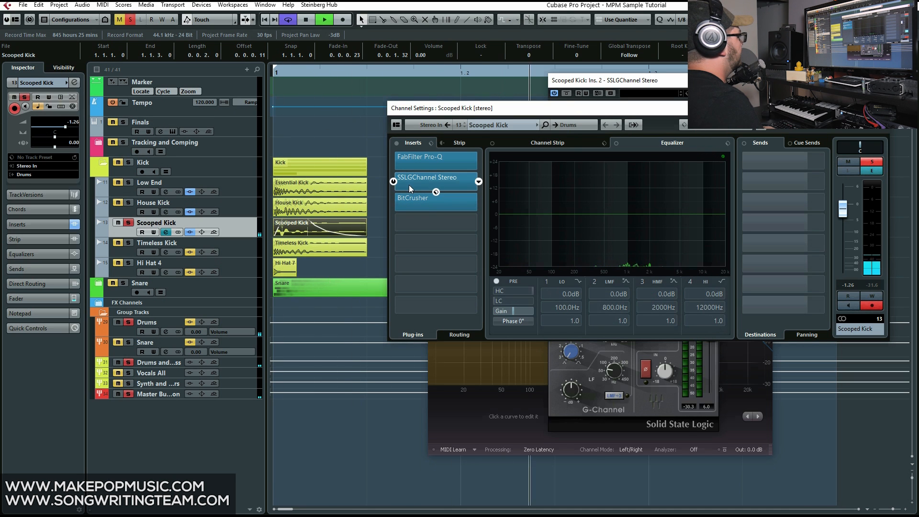
Play Low End, House Kick and Scooped Kick soloed together, and set the Scooped Kick fader to -1.67 dB
click(128, 202)
key(space)
click(129, 182)
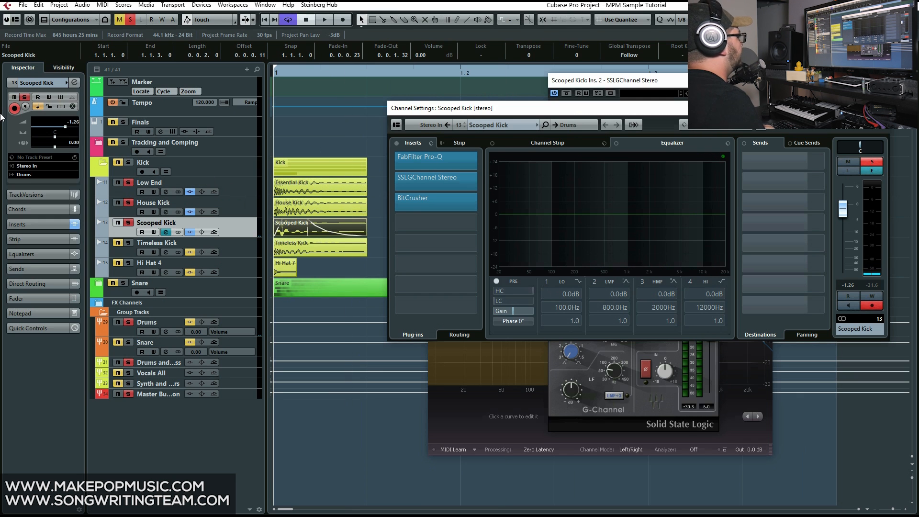
key(space)
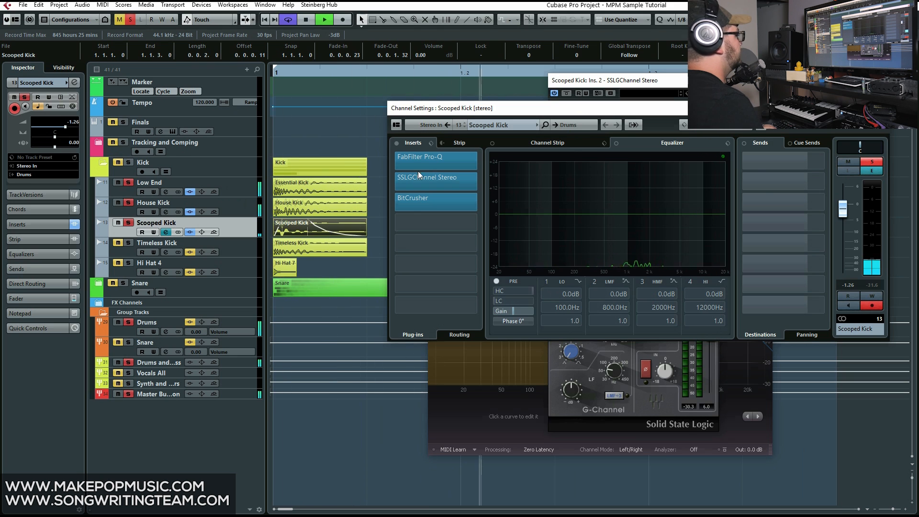
drag(842, 209, 842, 210)
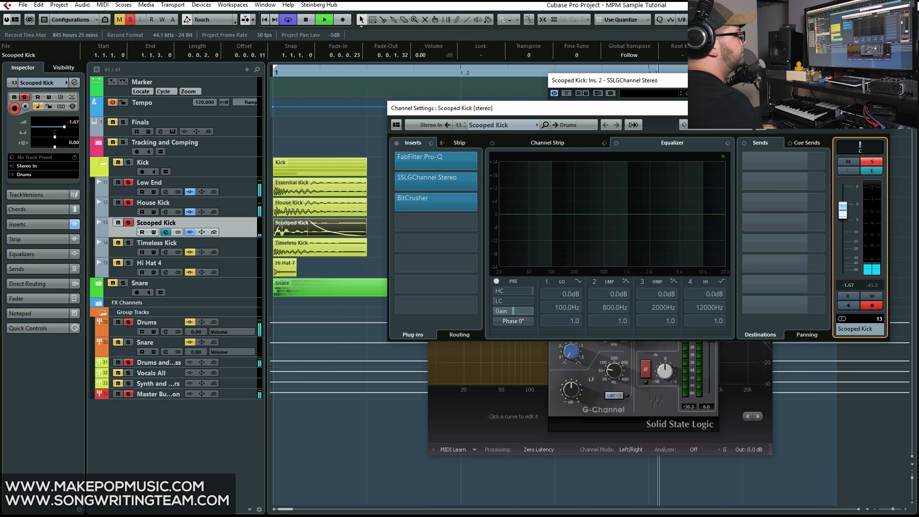
Close the Scooped Kick channel settings, SSLGChannel and FabFilter Pro-Q windows and stop playback
click(881, 108)
click(711, 80)
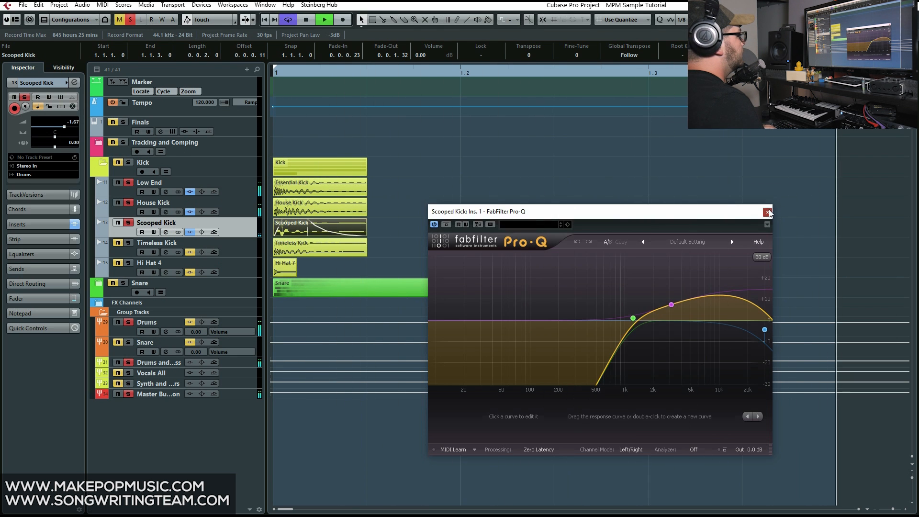
click(768, 210)
key(space)
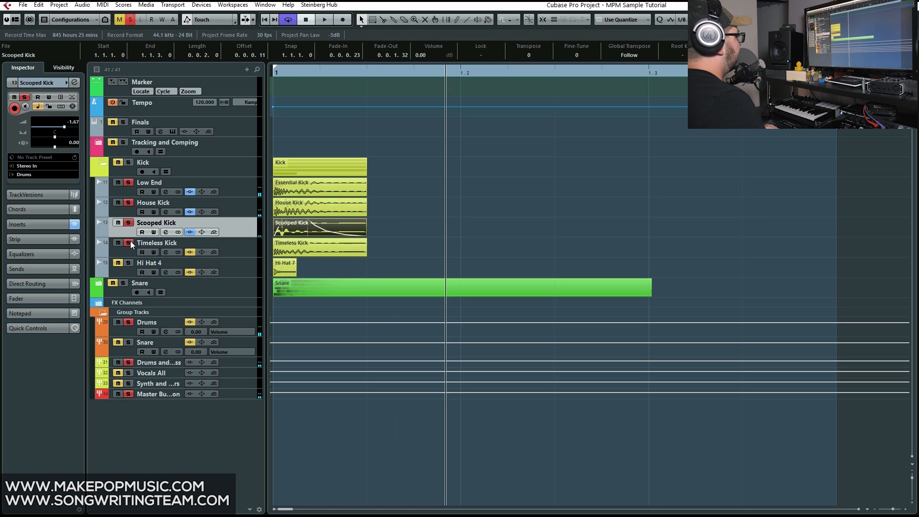
Play the Timeless Kick track soloed from the start, and activate and open its FabFilter Pro-Q insert
click(215, 240)
key(Home)
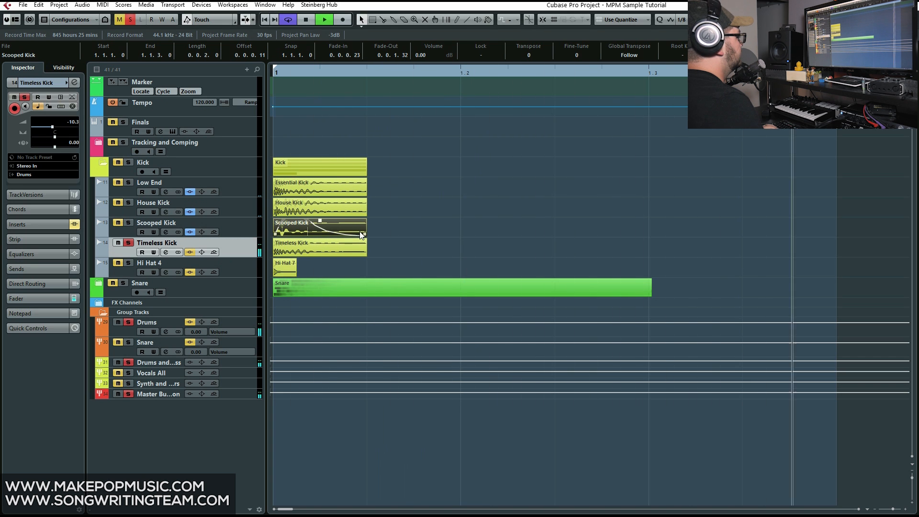
click(166, 252)
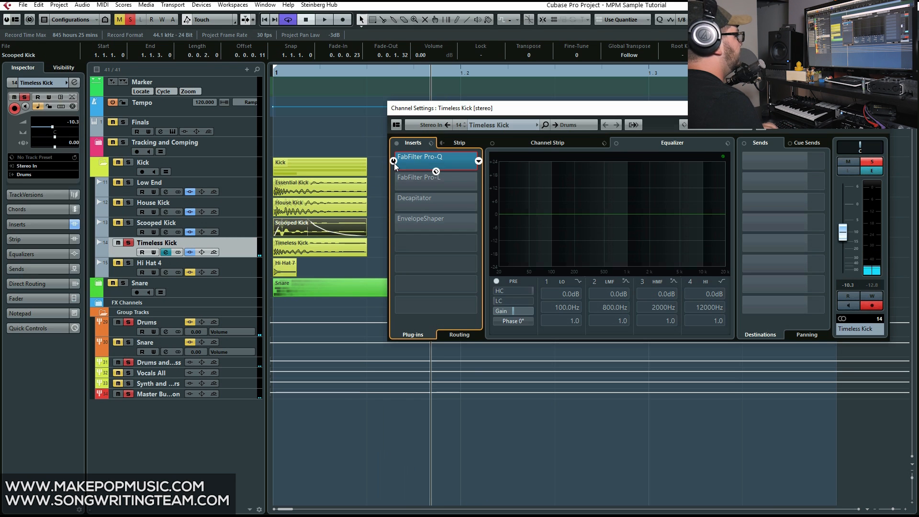
click(412, 160)
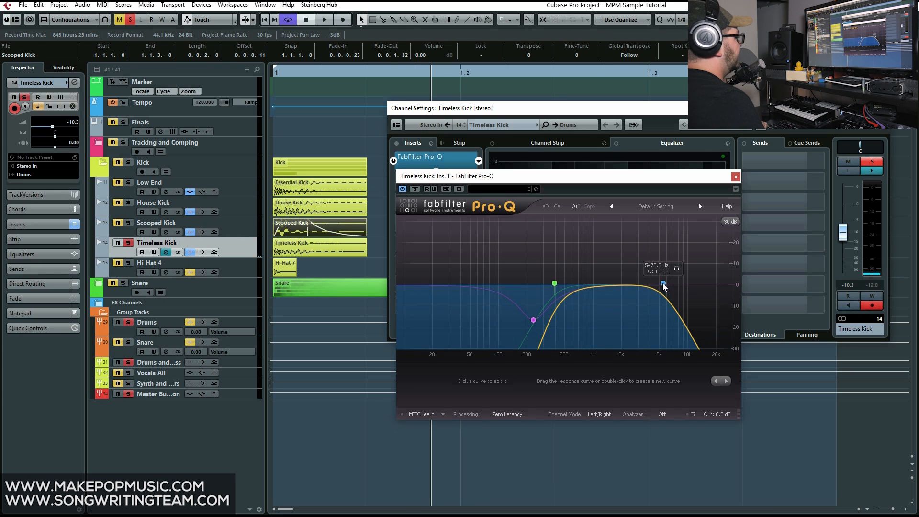
Close the FabFilter Pro-Q window, activate and open Timeless Kick's FabFilter Pro-L insert, and audition the track with it
click(735, 177)
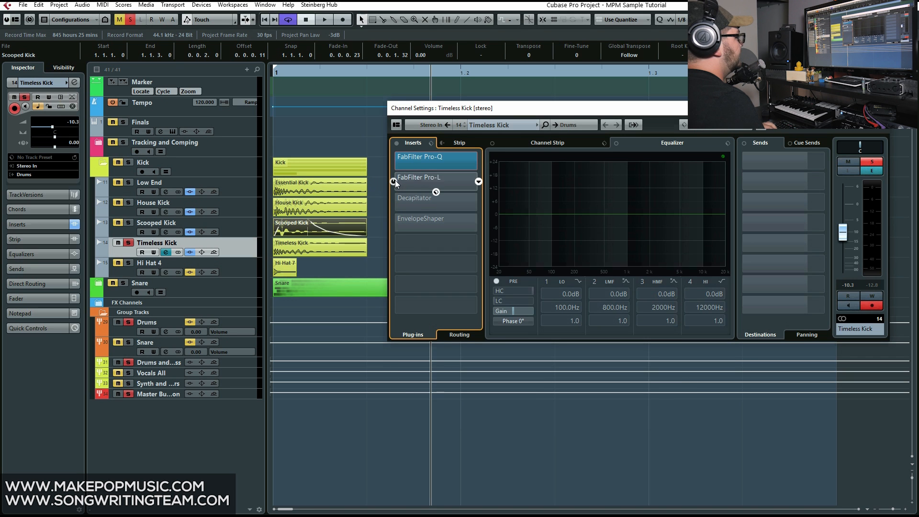
click(413, 180)
key(space)
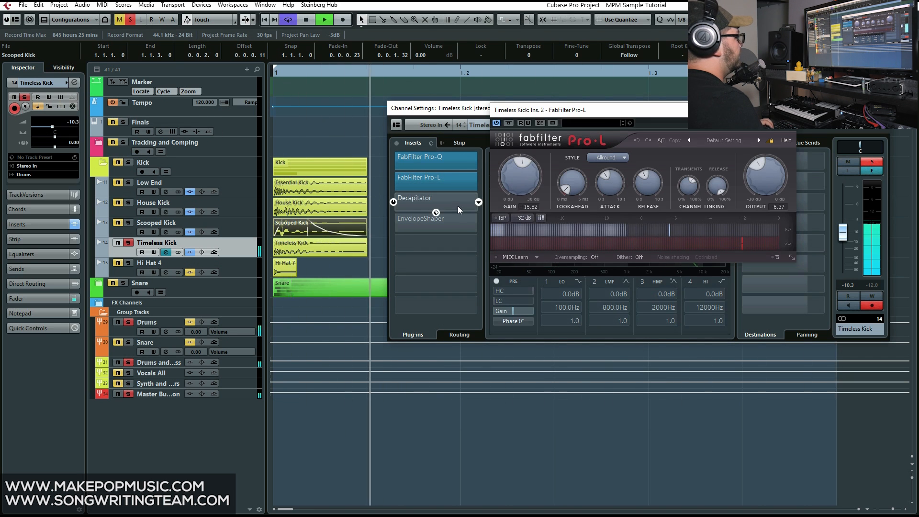
key(space)
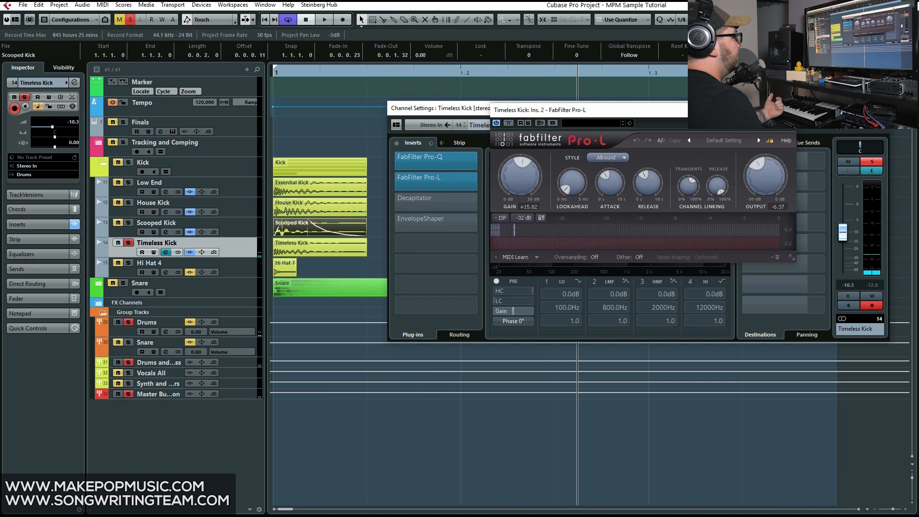
click(786, 110)
Activate the Decapitator insert on Timeless Kick and play the soloed track with it on
mouse_move(406, 205)
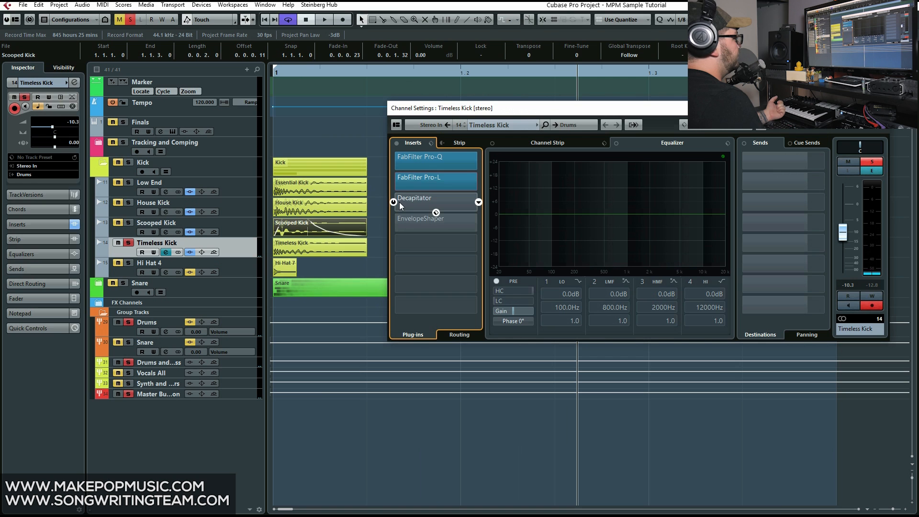
mouse_move(444, 180)
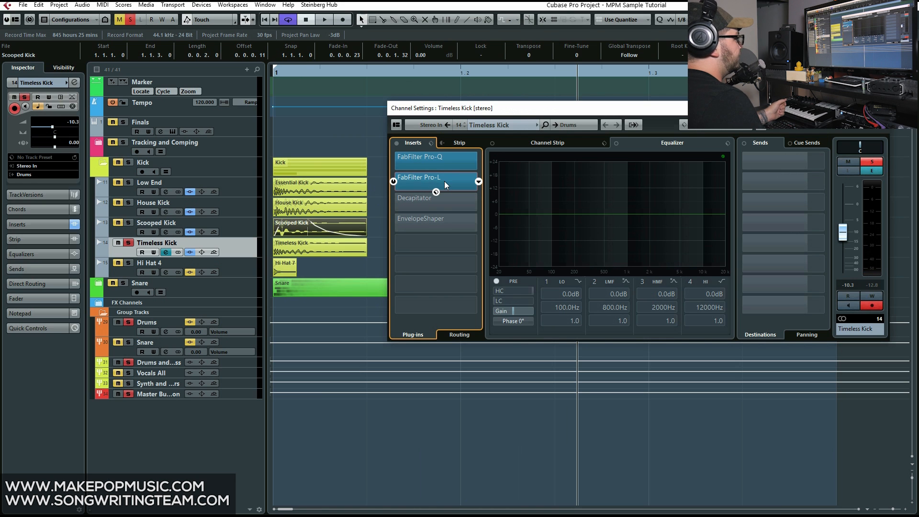
click(394, 201)
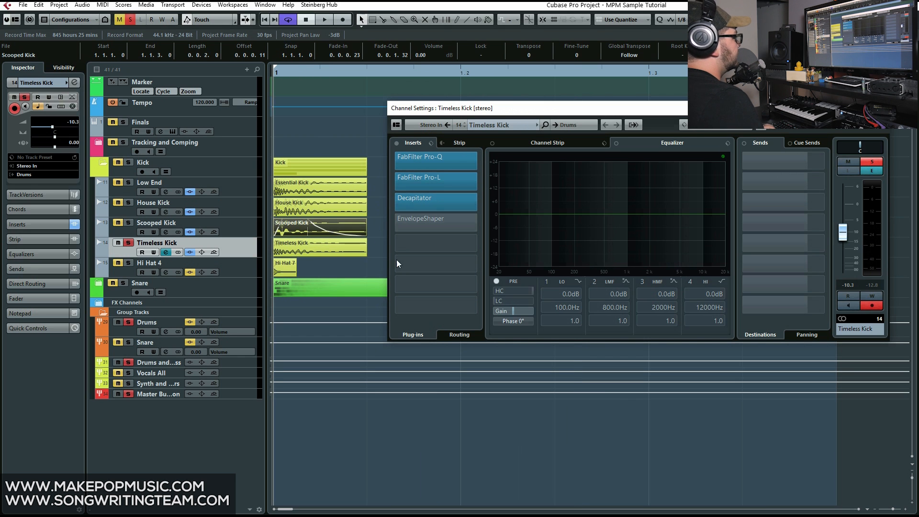
key(space)
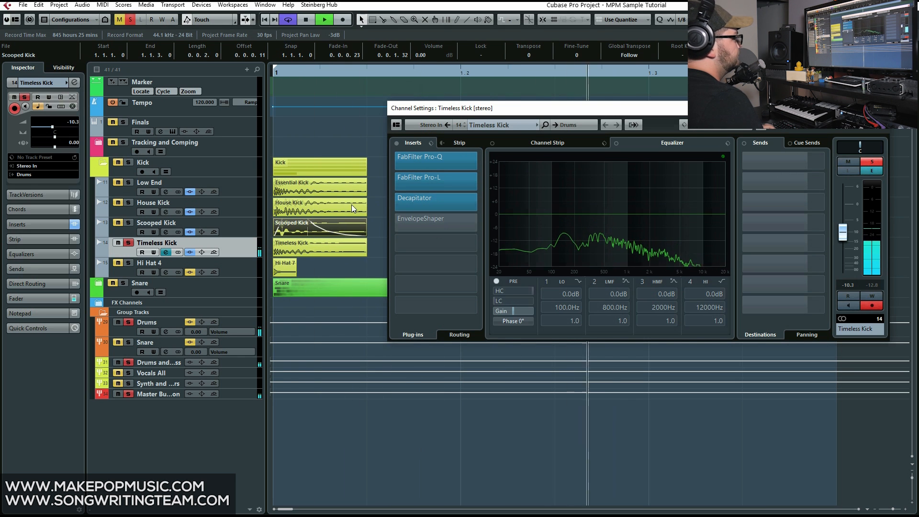
key(space)
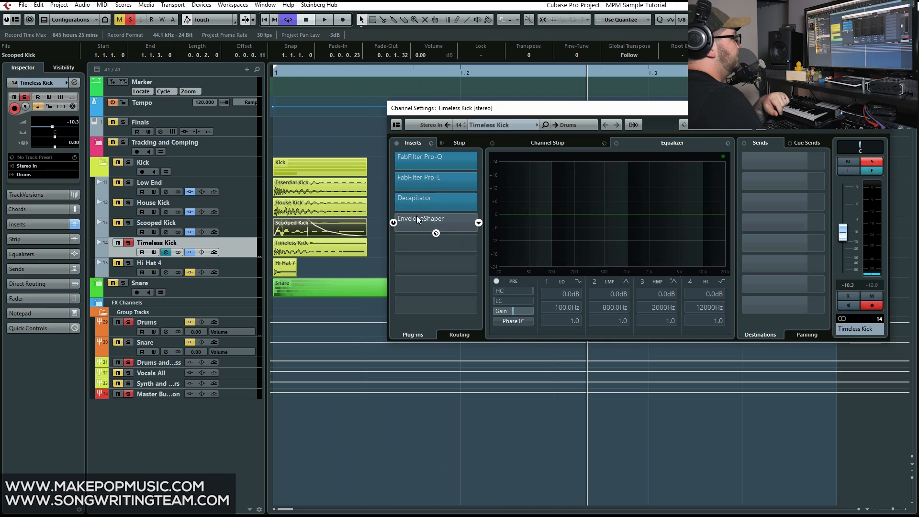
Activate and open the EnvelopeShaper insert on Timeless Kick, play the track from the start, and close the plug-in window
click(431, 223)
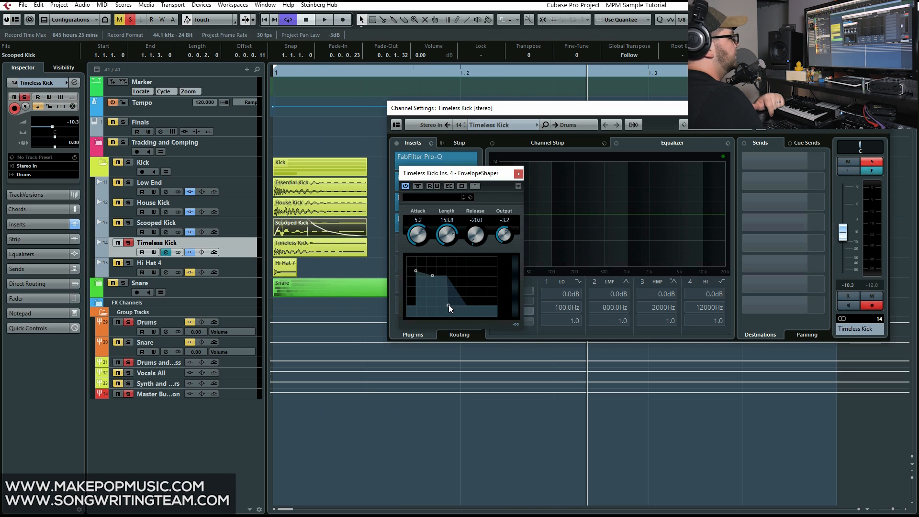
drag(322, 73, 140, 107)
key(space)
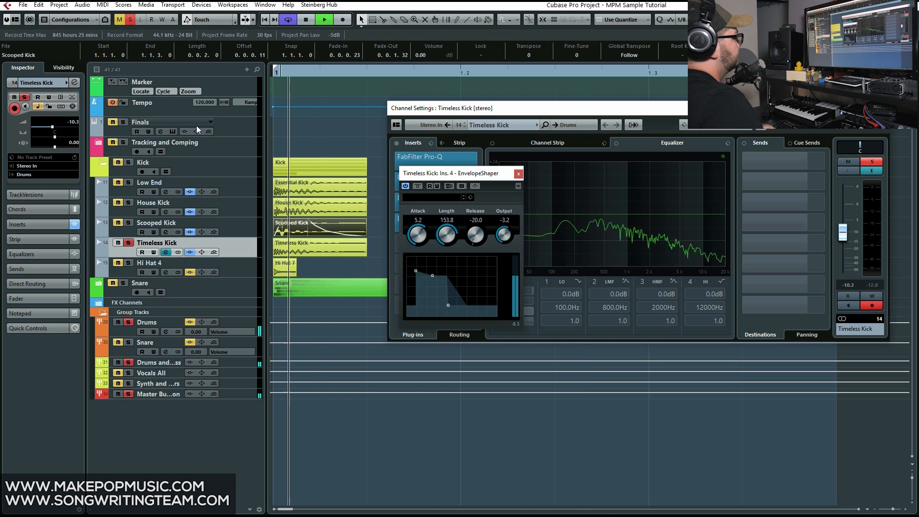
click(518, 173)
key(space)
Solo Scooped Kick, House Kick and Low End along with Timeless Kick and play the four layers from the start
click(129, 223)
click(128, 203)
click(129, 183)
drag(317, 73, 96, 88)
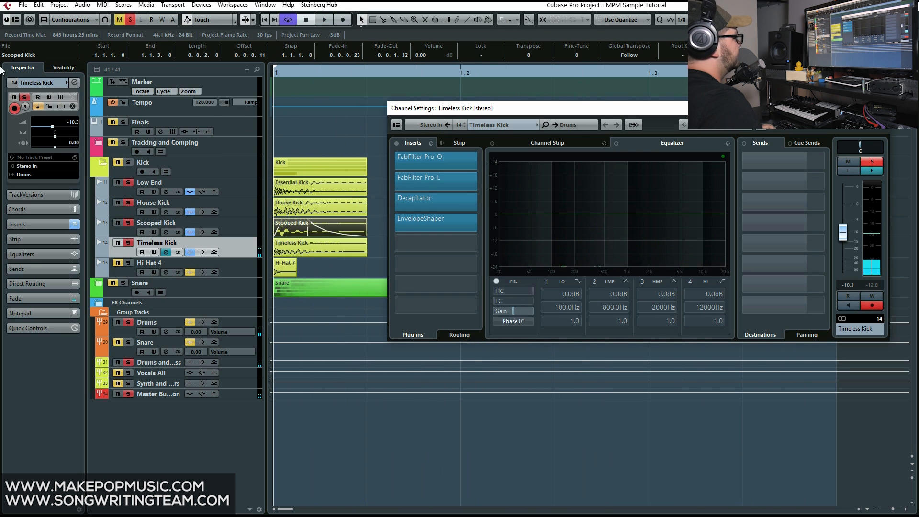
key(space)
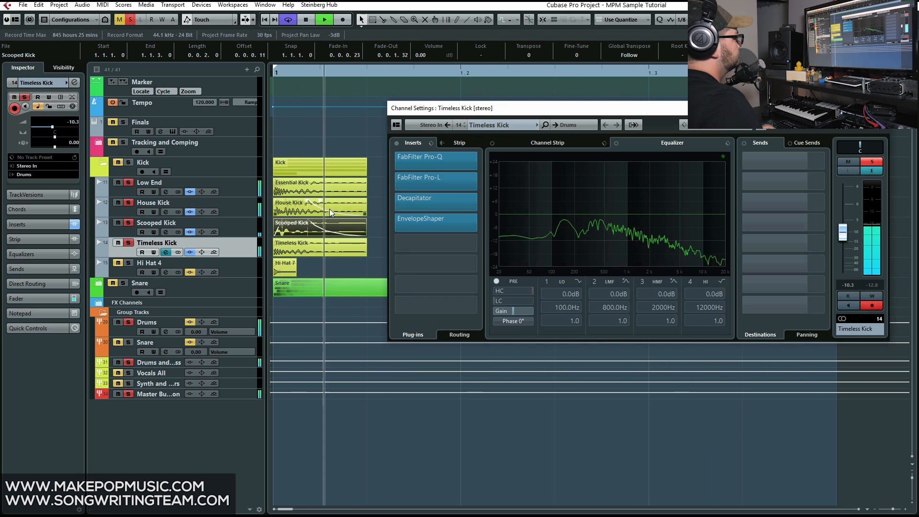
key(space)
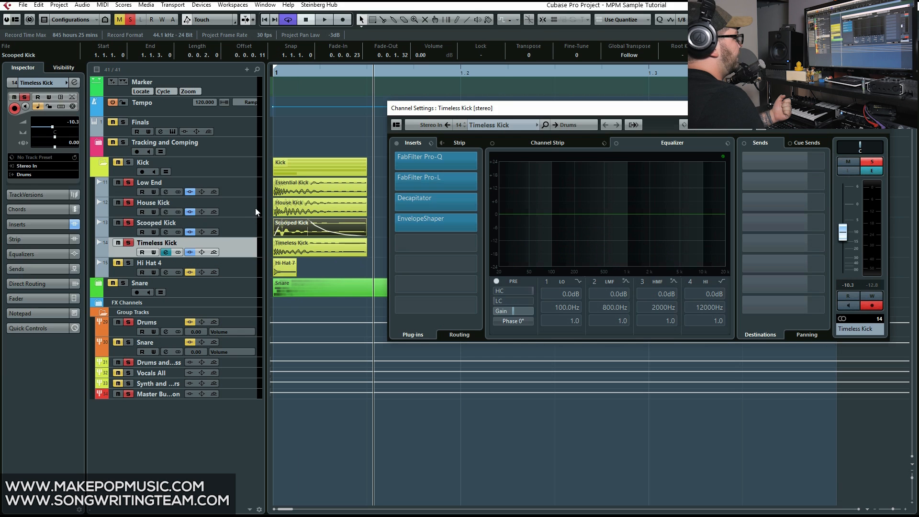
Show the Hi Hat 4 channel, solo it together with the kick layers, and play the combination from the start
click(201, 207)
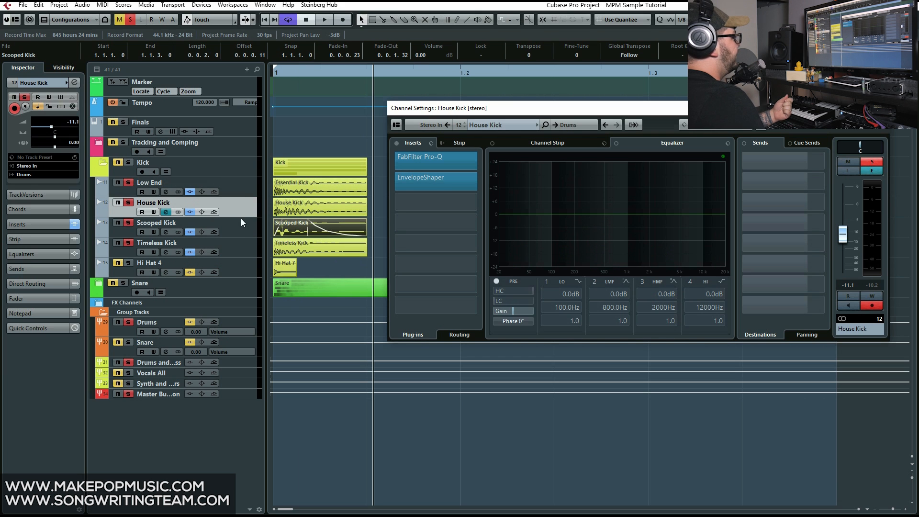
click(239, 262)
click(128, 263)
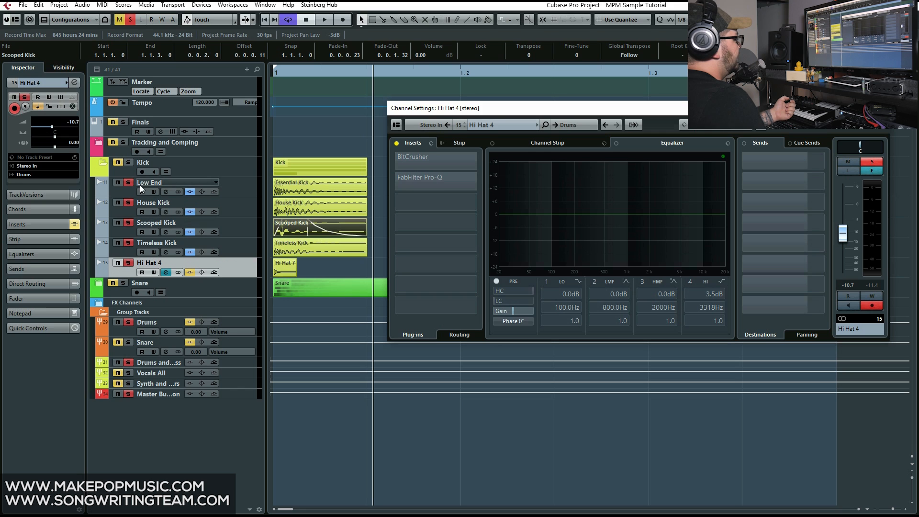
click(312, 71)
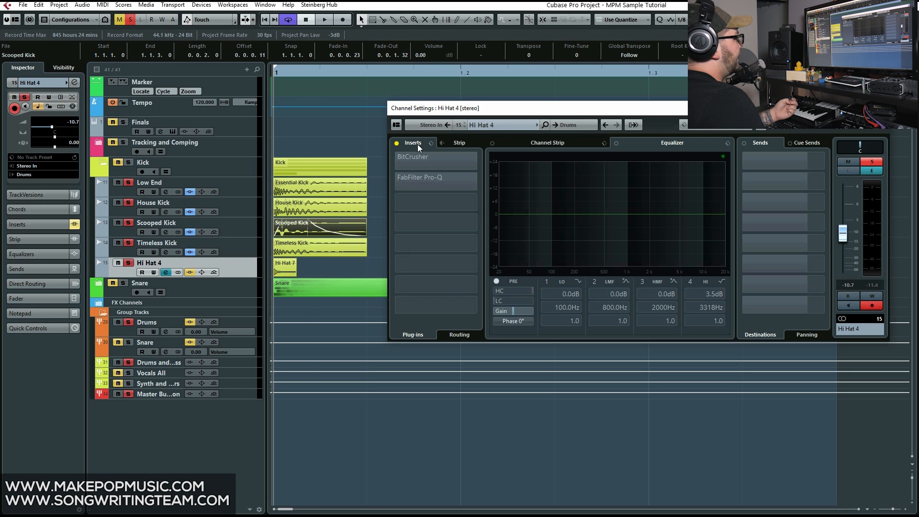
double_click(308, 82)
Unsolo the other kick layers and play Hi Hat 4 on its own with its inserts off
click(128, 222)
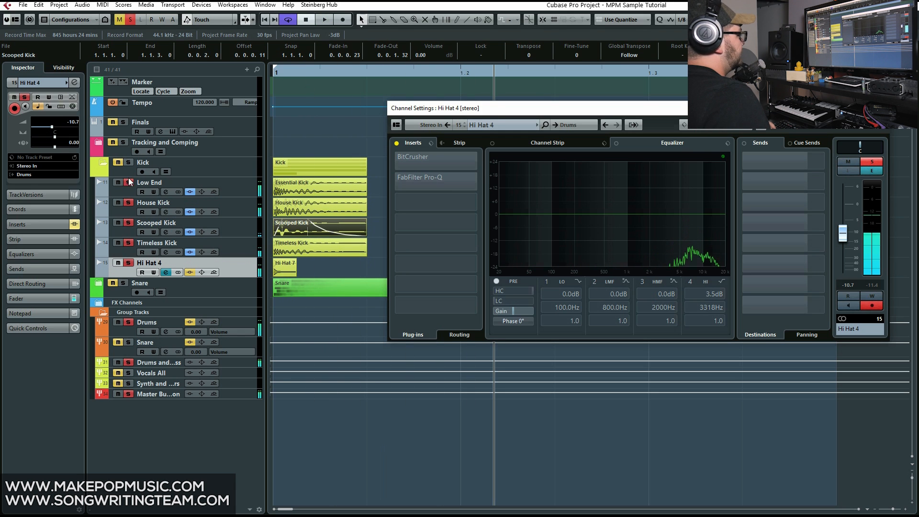
click(128, 182)
click(128, 203)
key(space)
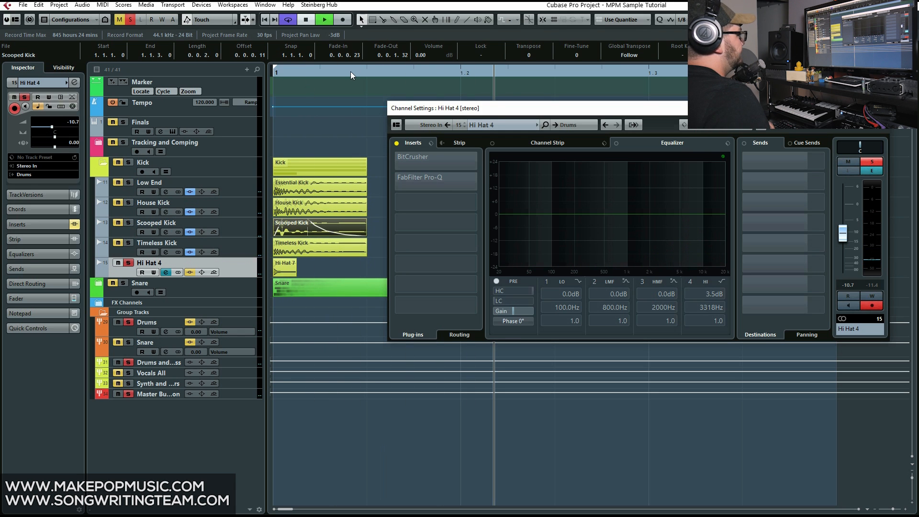
key(space)
Enable Hi Hat 4's inserts with BitCrusher active, open BitCrusher, play the track, and close the plug-in window
click(397, 143)
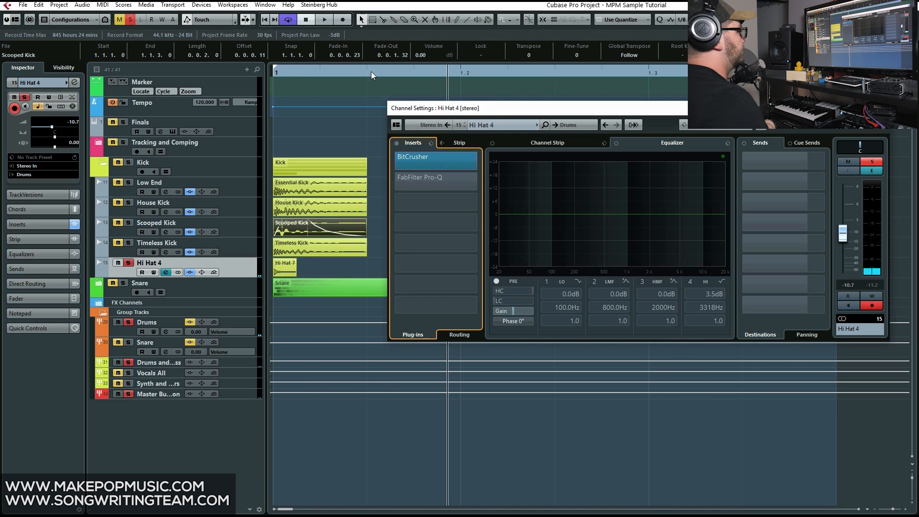
click(412, 163)
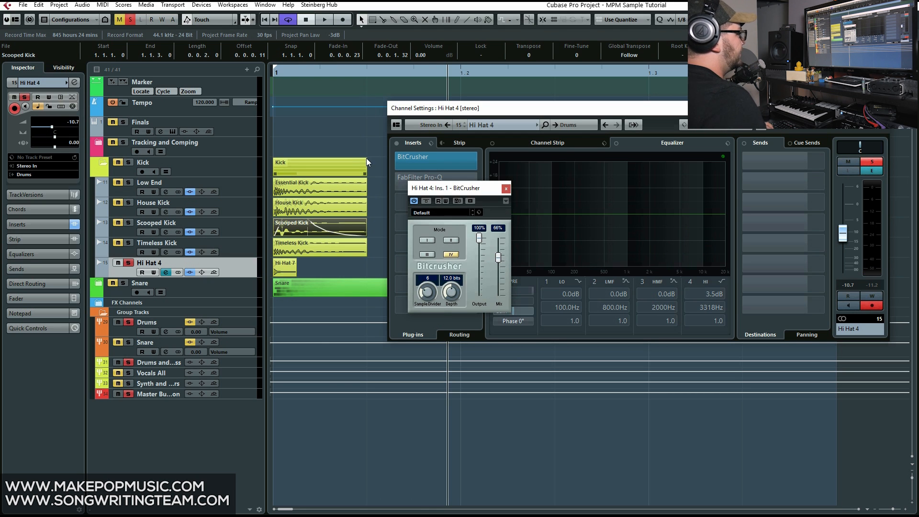
key(space)
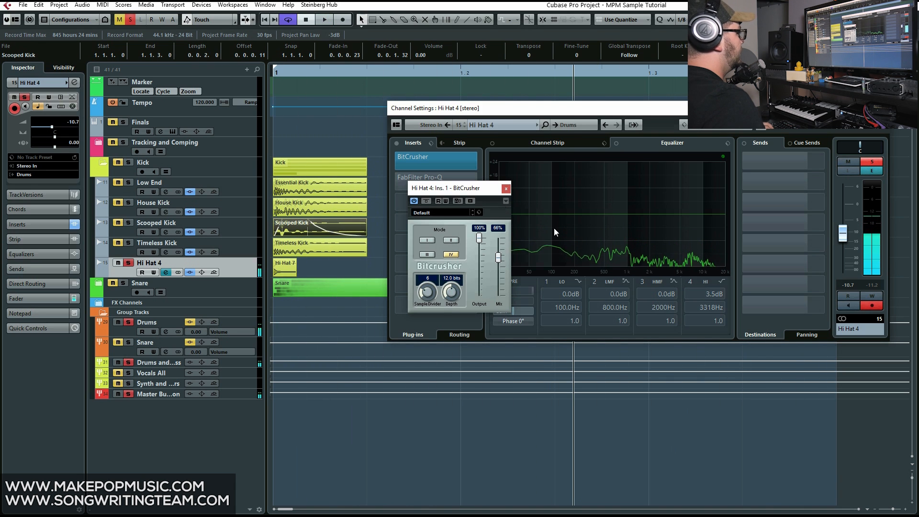
click(506, 190)
key(space)
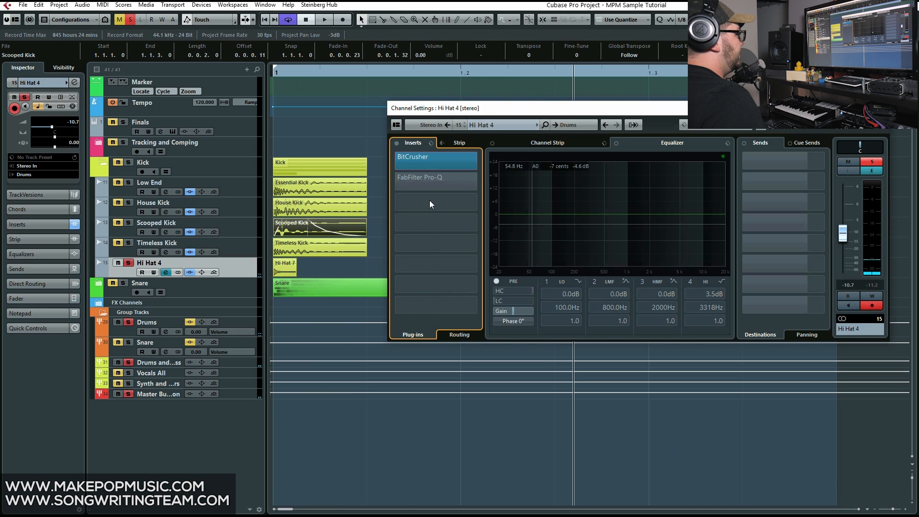
Activate the FabFilter Pro-Q insert on Hi Hat 4, check its curve, and close its window
click(416, 176)
click(419, 177)
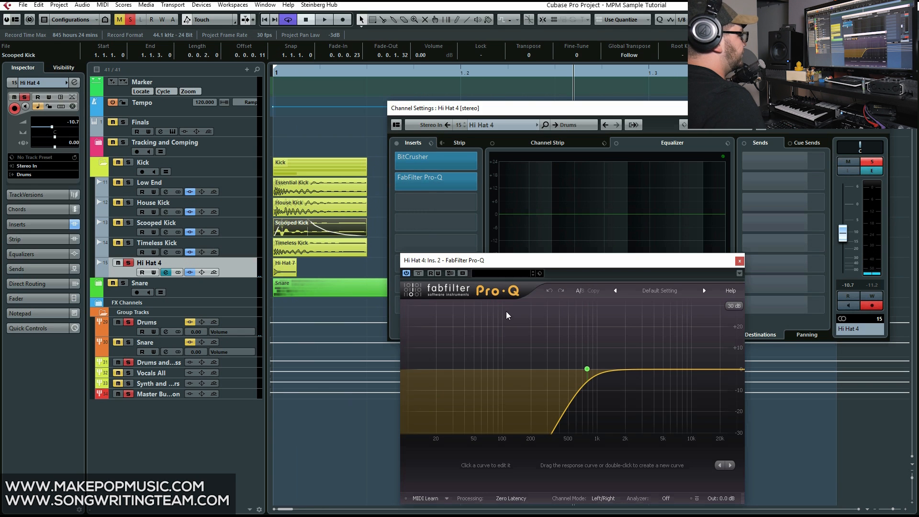
click(739, 263)
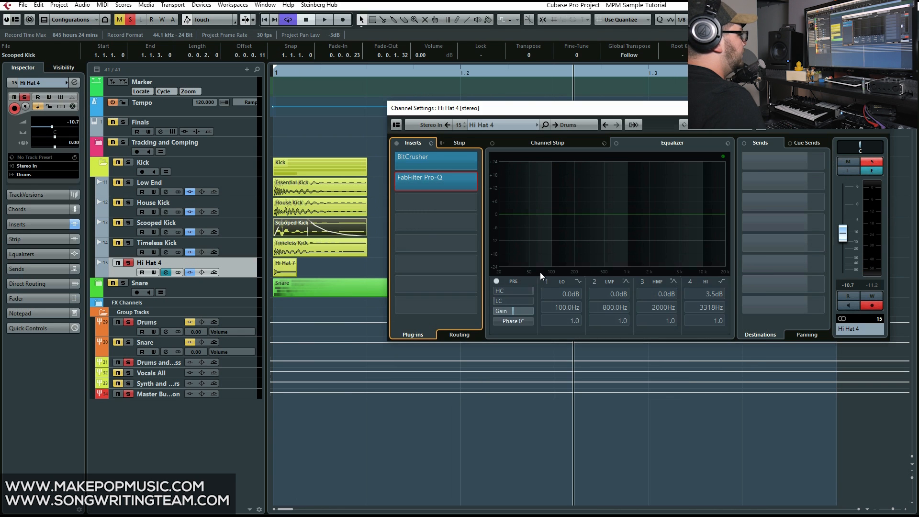
click(495, 284)
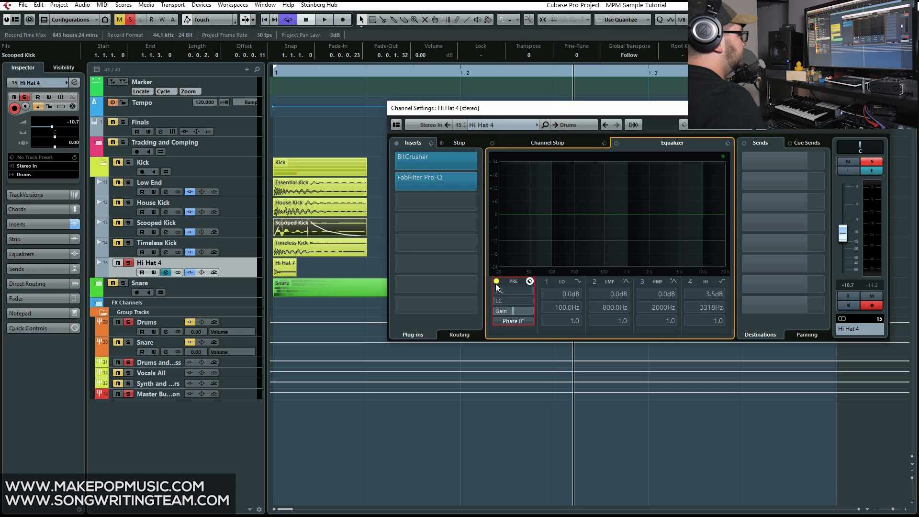
Play Hi Hat 4 soloed from the start with BitCrusher and FabFilter Pro-Q on
click(302, 74)
key(space)
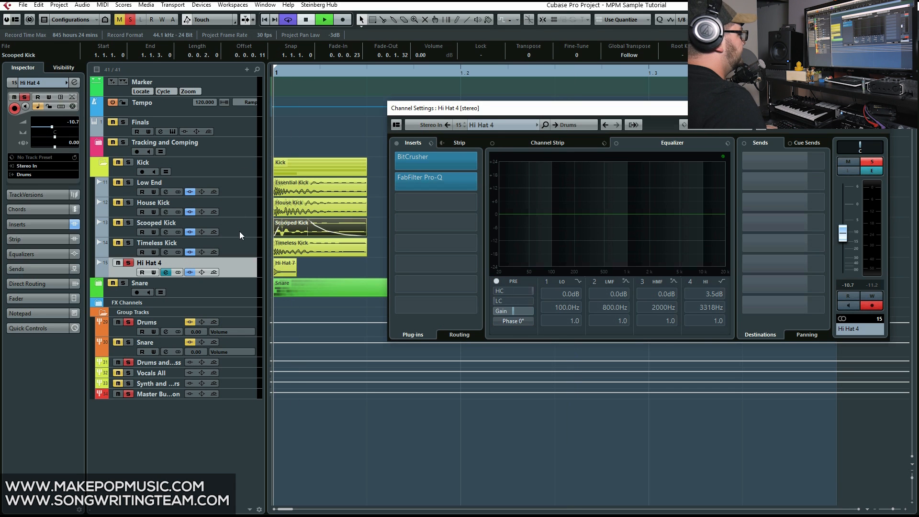
click(239, 231)
click(244, 248)
click(249, 268)
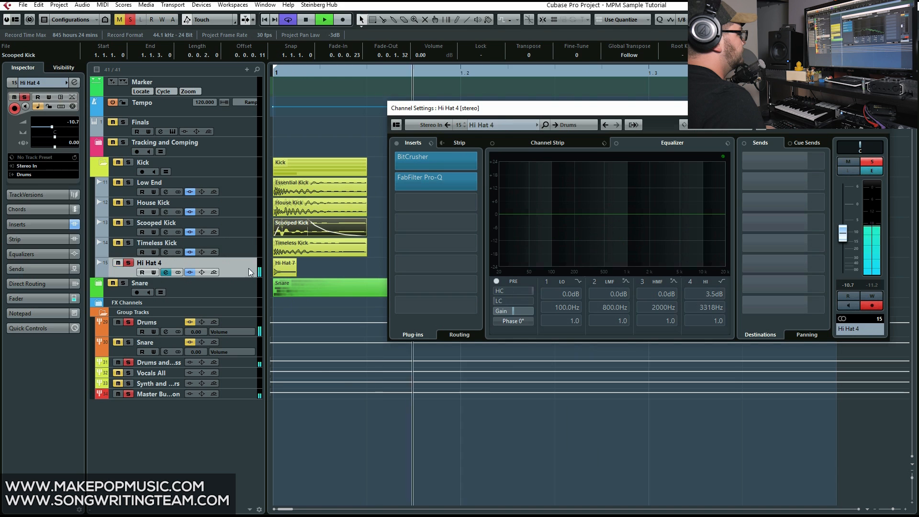
Solo the whole Kick folder and play all layers from the start while viewing the Scooped Kick and Timeless Kick channels
click(128, 162)
key(space)
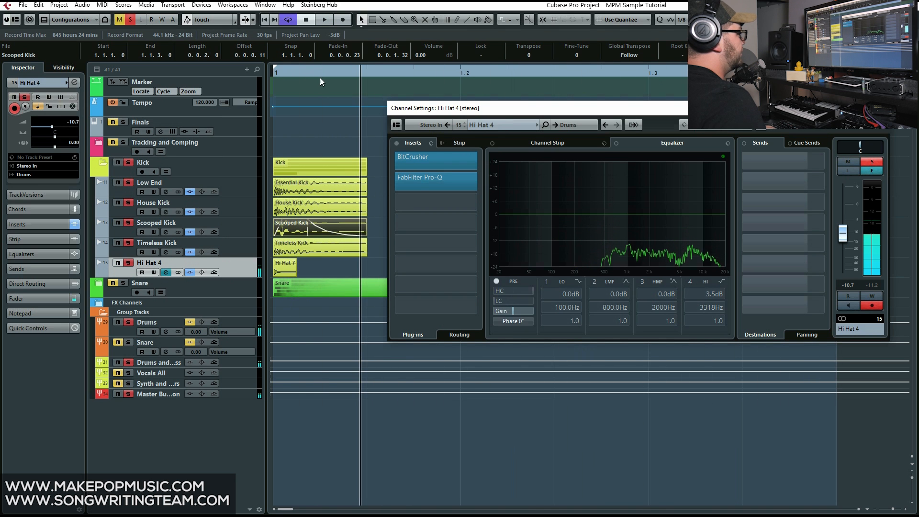
click(306, 74)
key(space)
click(249, 206)
click(250, 220)
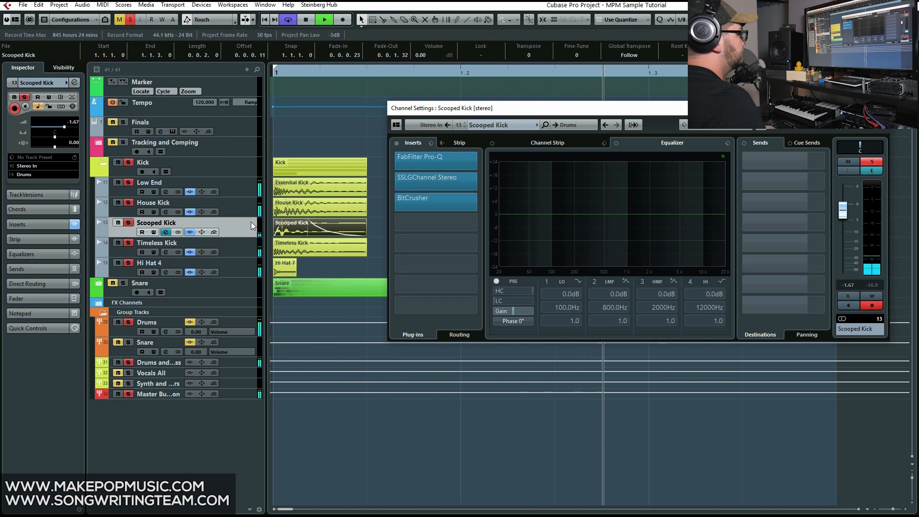
click(240, 247)
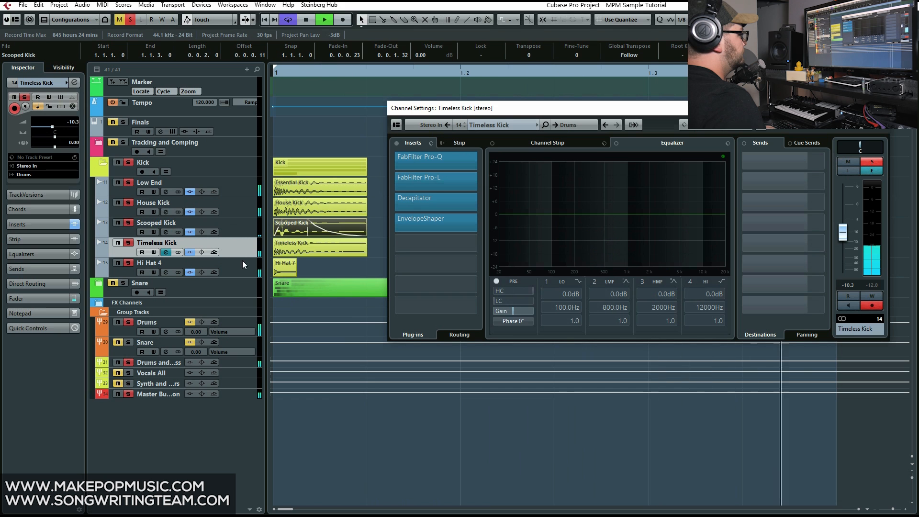
Bypass the channel equalizers on all five tracks from Low End to Hi Hat 4, review their channels, and stop playback
drag(202, 274, 199, 193)
click(237, 193)
click(241, 201)
click(241, 219)
click(242, 244)
click(243, 259)
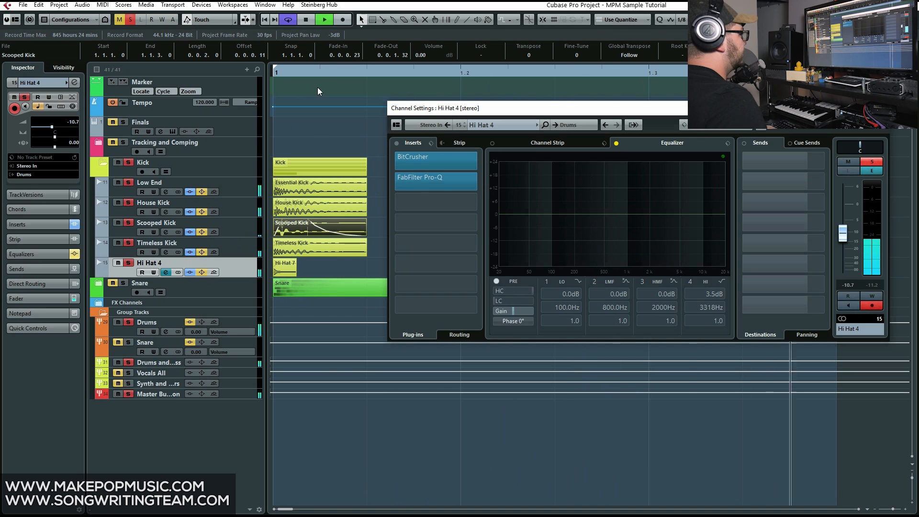
key(space)
Show the Drums group channel, then activate and open its FabFilter Pro-C insert
click(168, 335)
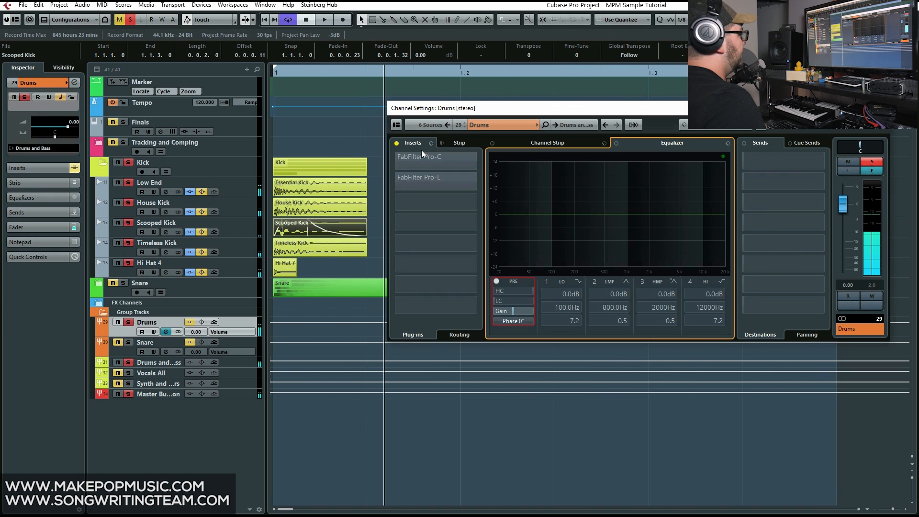
click(400, 164)
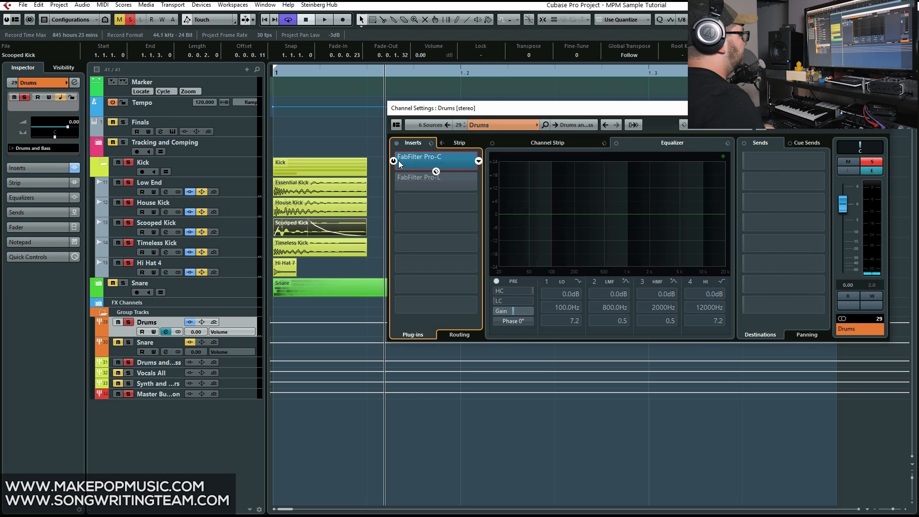
click(424, 160)
drag(442, 140, 526, 139)
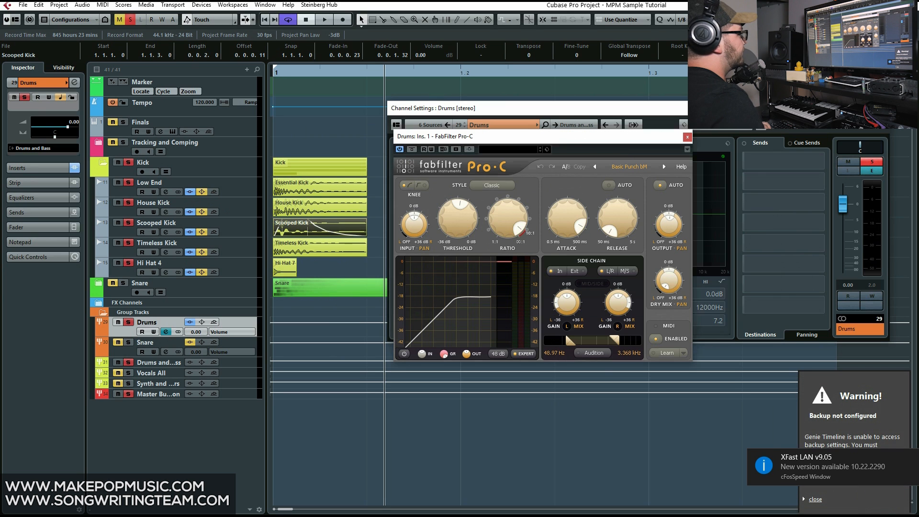
Close the Drums channel settings and FabFilter Pro-C windows and return the playback position to the start
click(883, 108)
click(687, 137)
drag(382, 72, 0, 97)
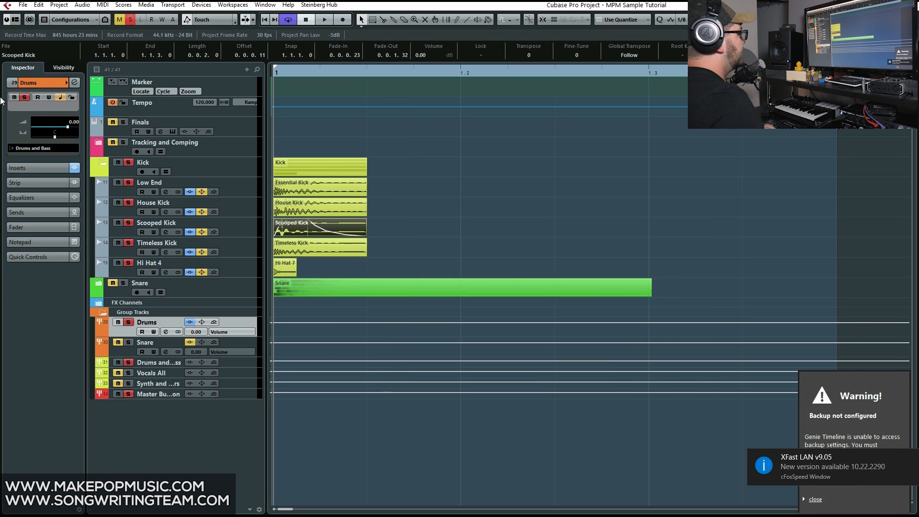
Open the Drums group's channel settings and play the kick while viewing its FabFilter Pro-C insert
click(166, 332)
key(space)
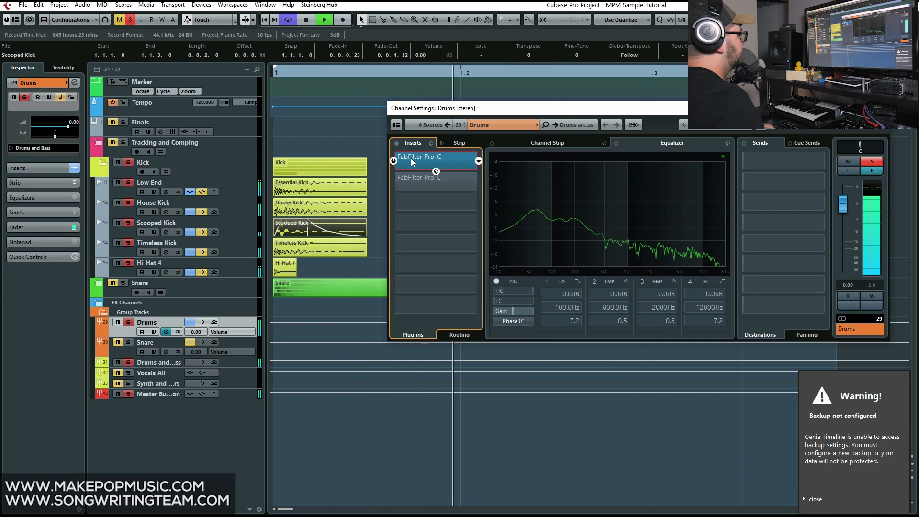
click(414, 157)
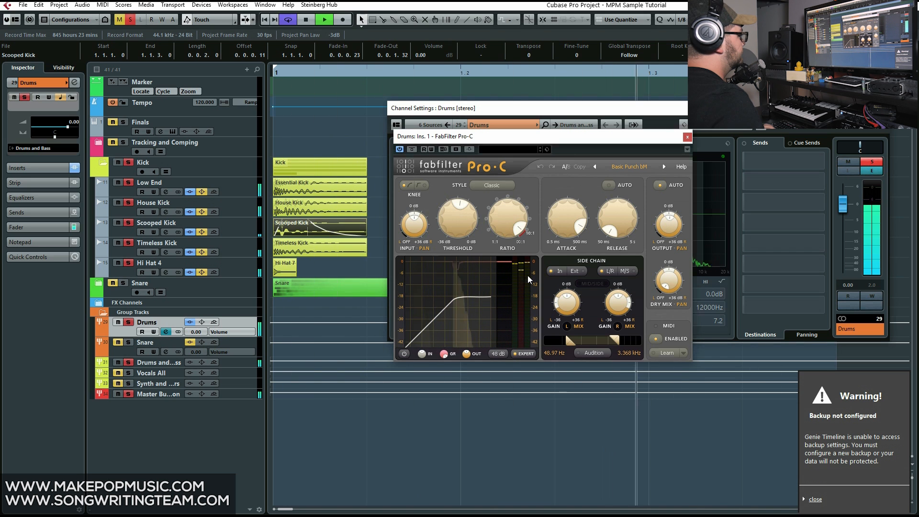
key(space)
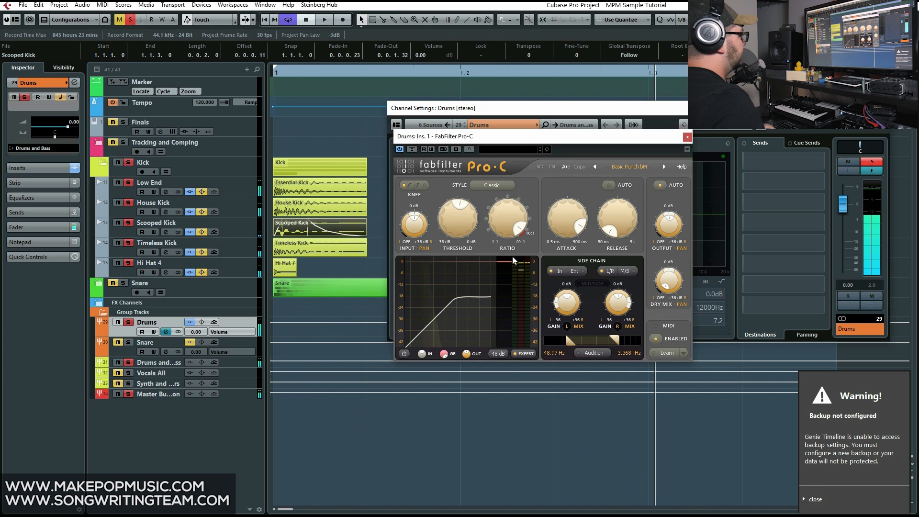
Play the kick with the Drums group's FabFilter Pro-C bypassed for comparison, and activate the FabFilter Pro-L insert
click(687, 138)
click(400, 168)
key(space)
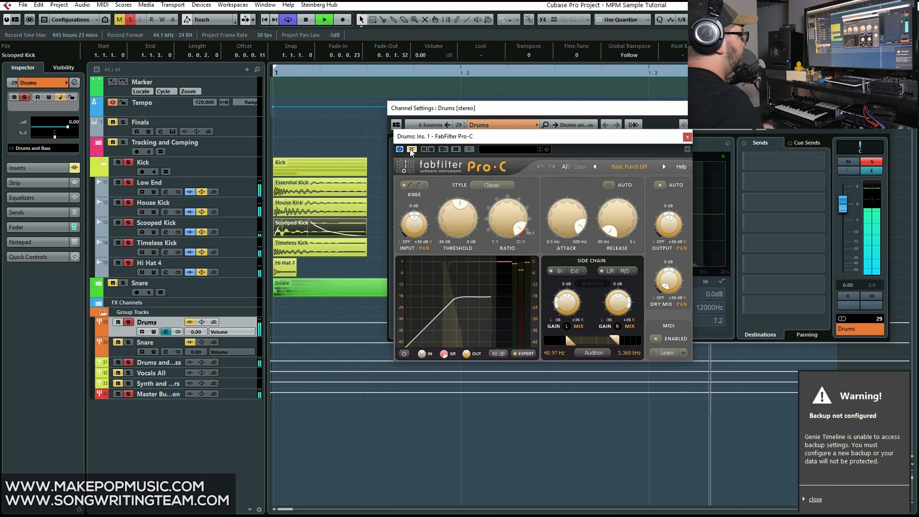
key(space)
click(687, 137)
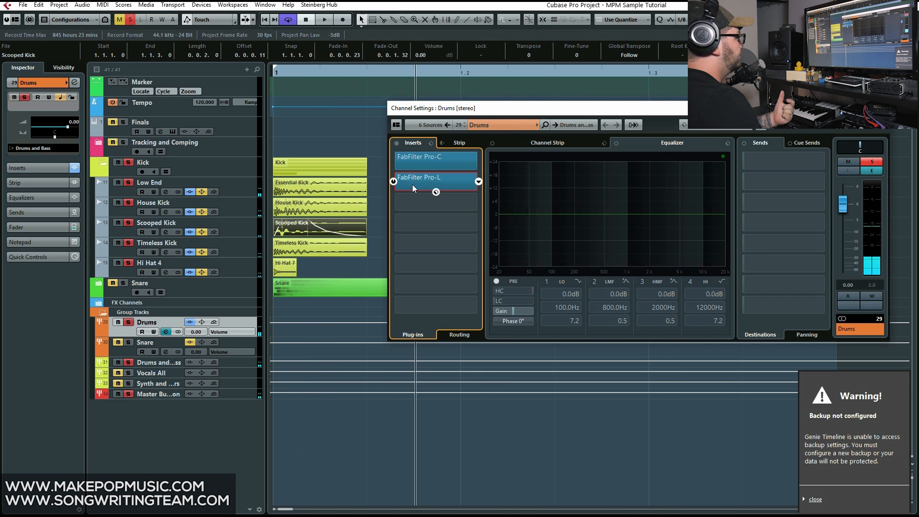
Open the Drums group's FabFilter Pro-L, examine its Gain and Attack settings, play the kick through it and close the plug-in
click(445, 188)
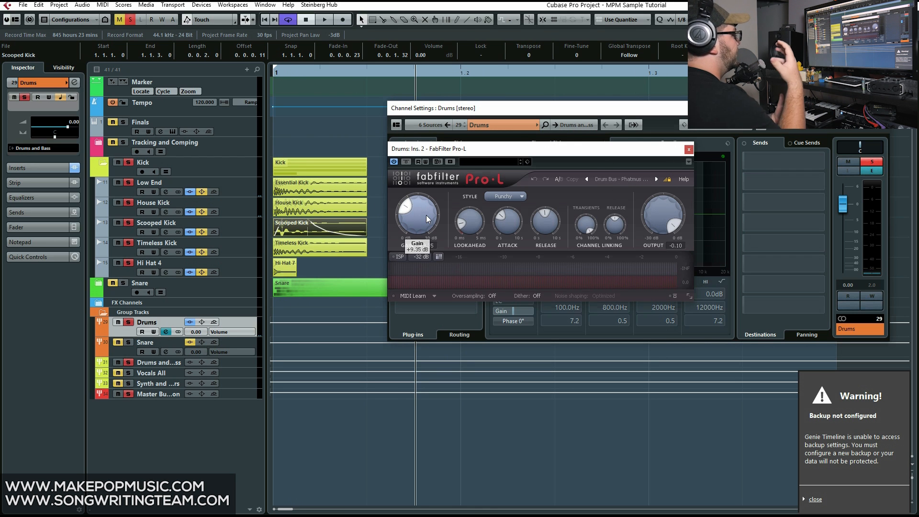
mouse_move(427, 217)
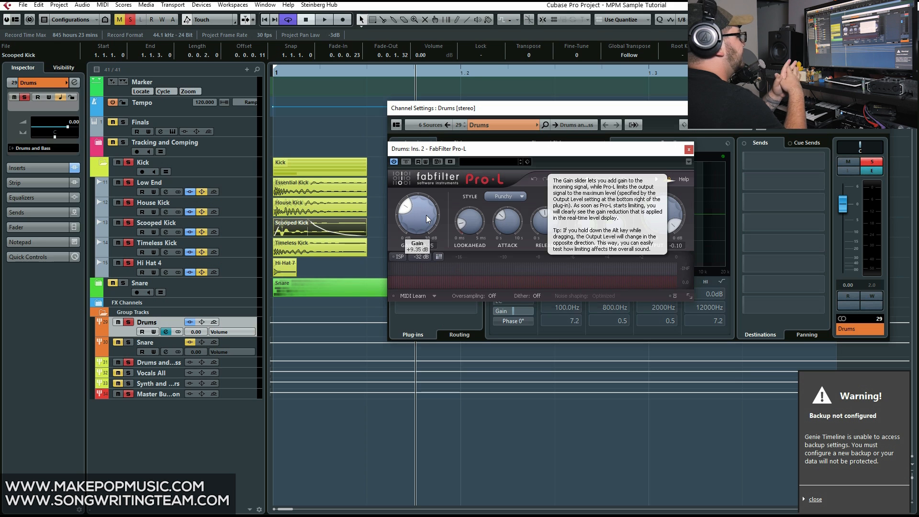
mouse_move(505, 228)
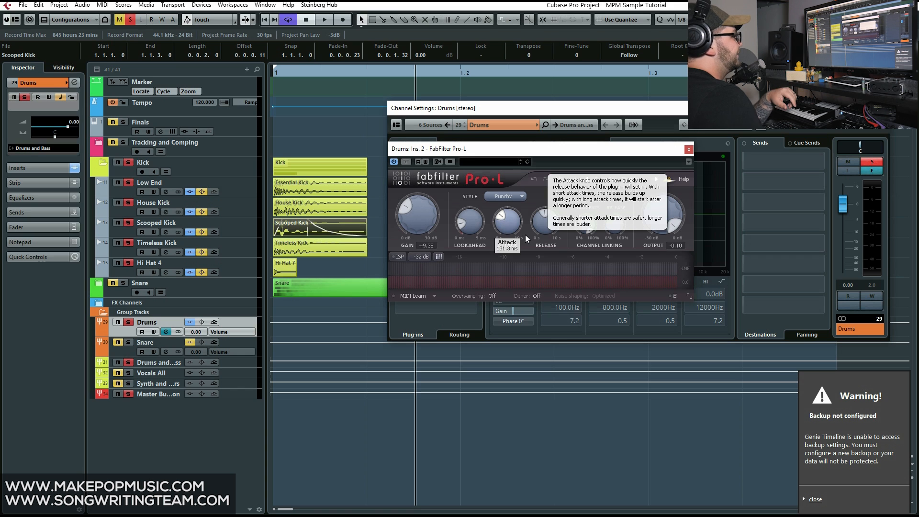
mouse_move(419, 199)
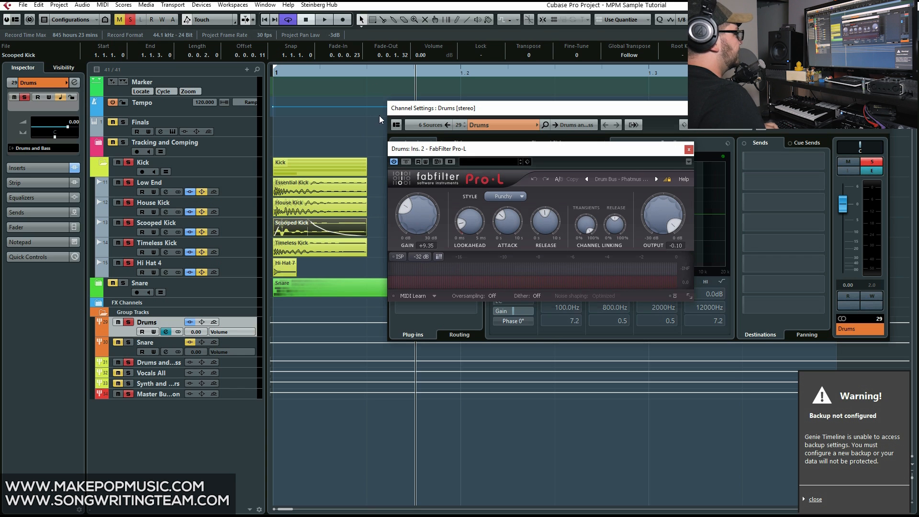
key(space)
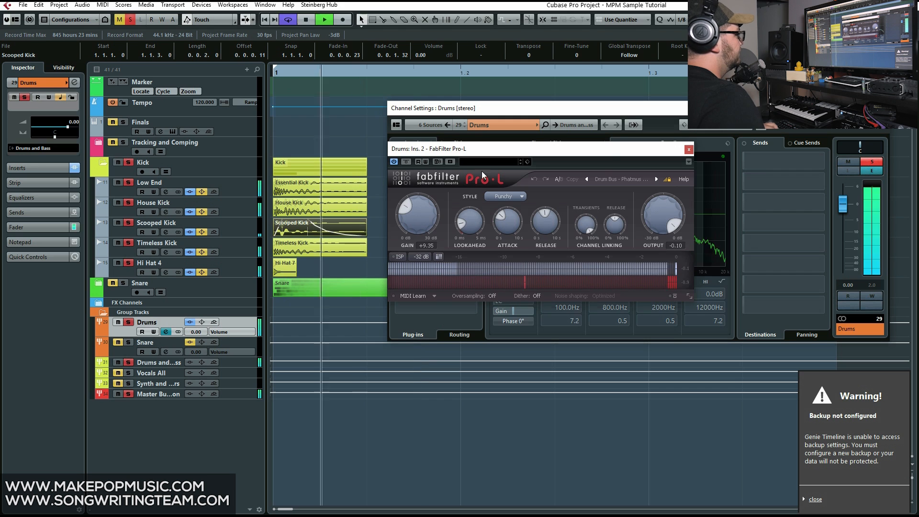
click(688, 149)
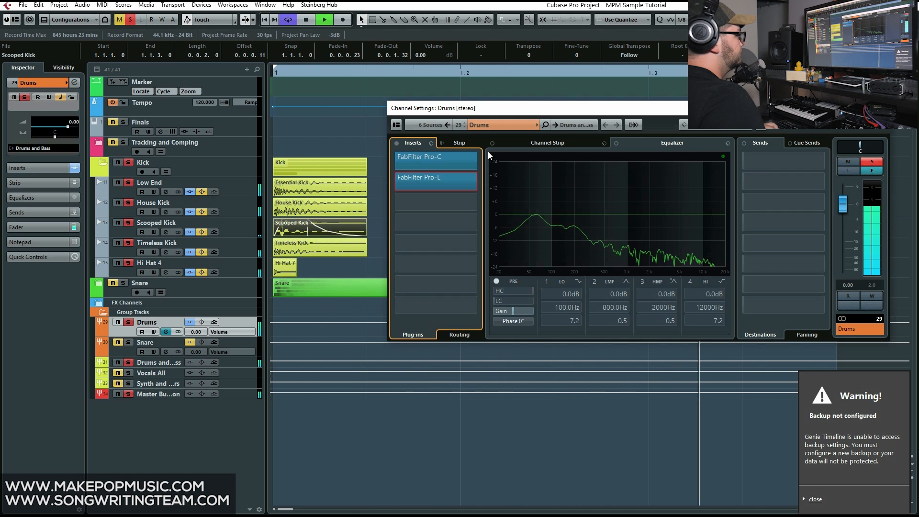
key(space)
Review the channel settings of the individual kick layers, ending on Hi Hat 4, with a short playback in between
click(214, 182)
click(239, 224)
click(240, 240)
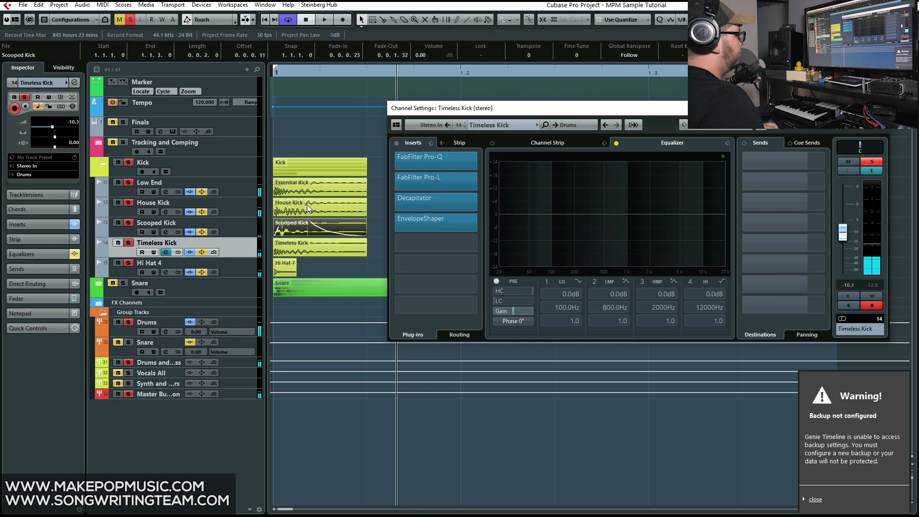
click(220, 202)
click(220, 223)
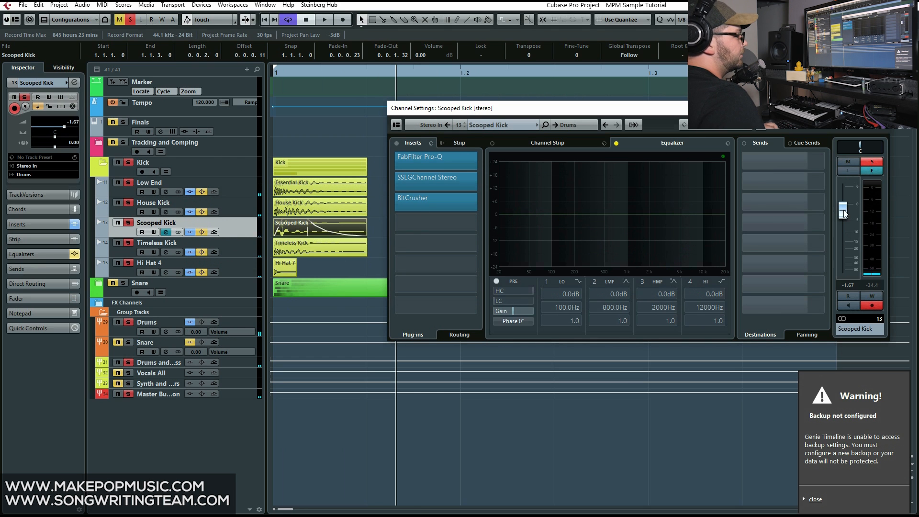
click(239, 207)
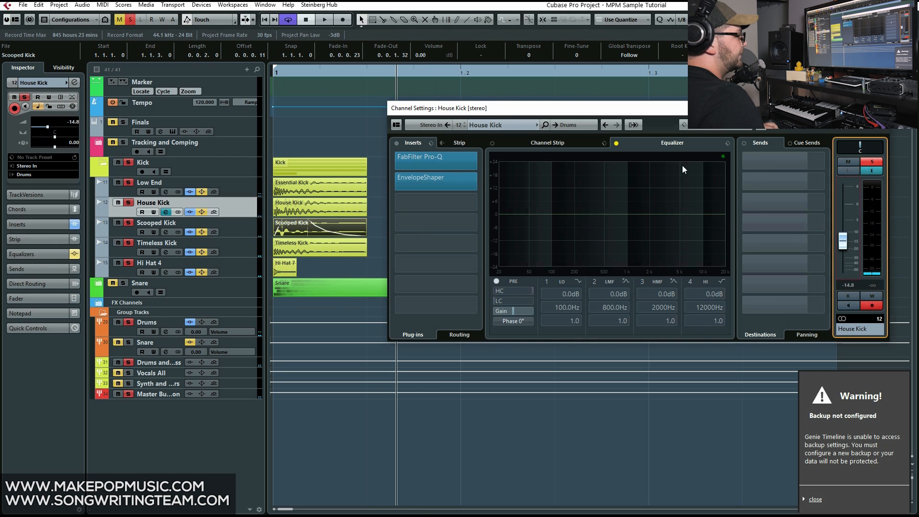
click(364, 72)
key(space)
key(space)
click(230, 266)
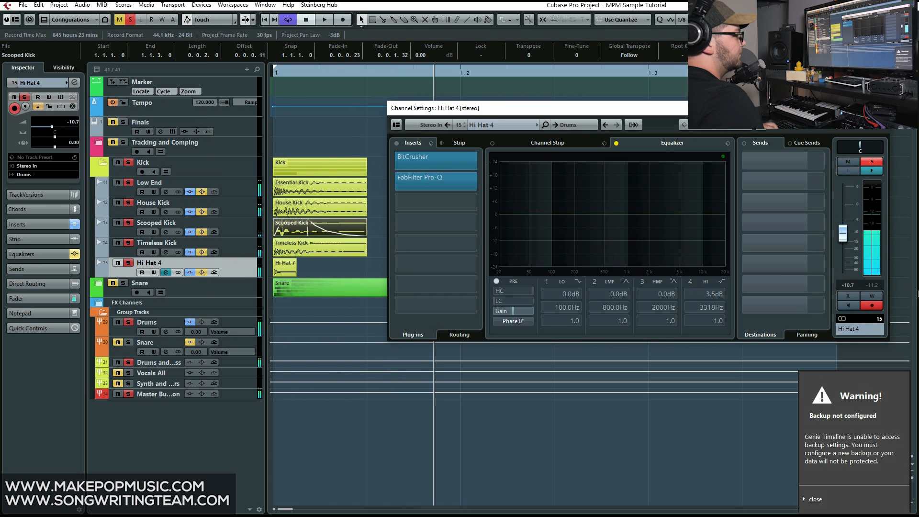
Lower the Hi Hat 4 fader to audition the change, and bring it back up to about -10.9 dB
drag(838, 231, 838, 245)
key(space)
key(space)
drag(842, 247, 843, 234)
Unsolo and mute the Kick folder, and collapse its layers
click(128, 163)
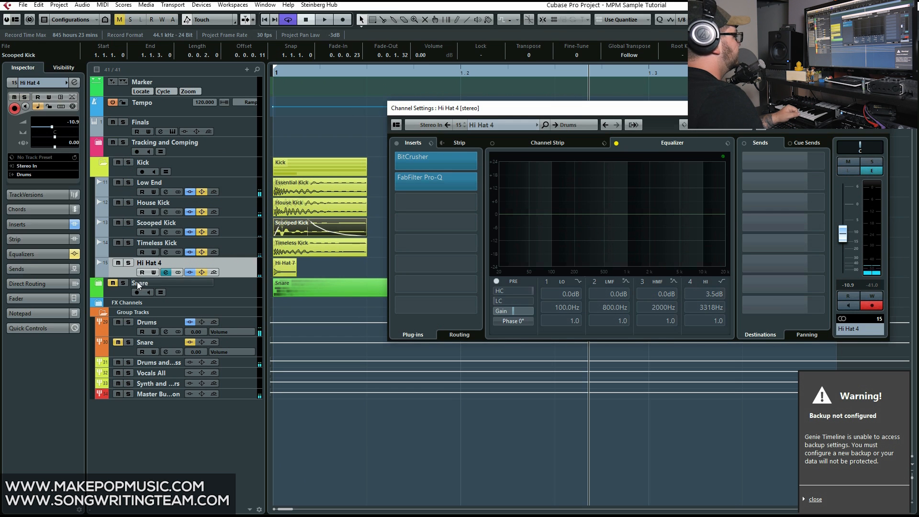
click(116, 165)
click(104, 164)
Expand the Snare folder, show the Ethnic Hit 3 channel and play that layer without its inserts from the start
click(233, 192)
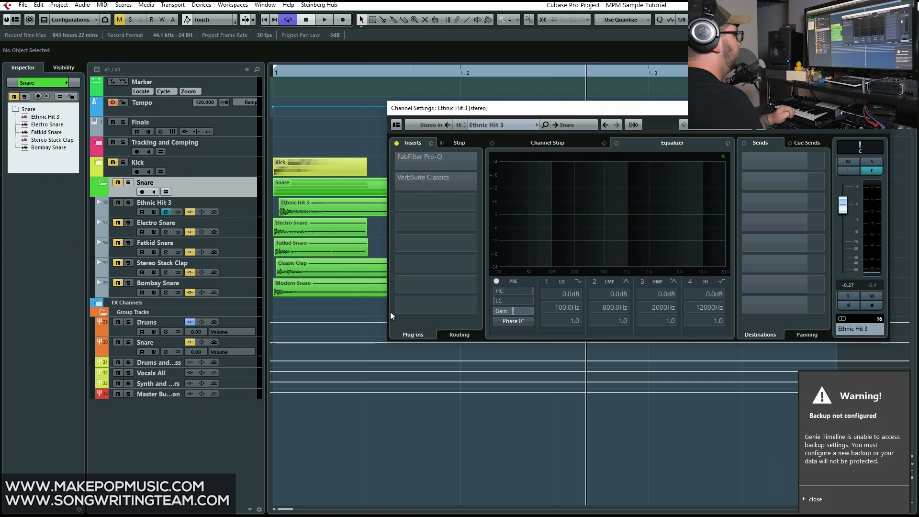
click(240, 213)
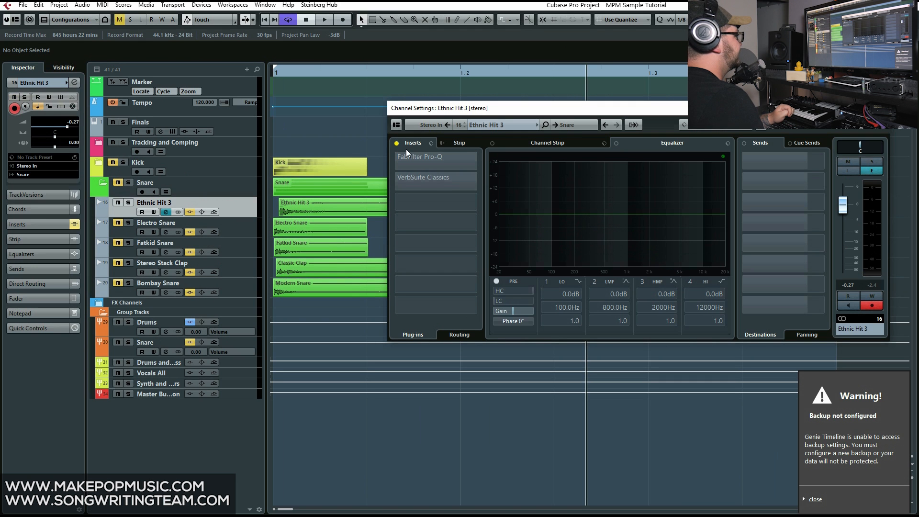
drag(344, 71, 271, 75)
key(space)
key(space)
Activate and open the FabFilter Pro-Q insert on Ethnic Hit 3, leaving VerbSuite Classics off, and examine its EQ curve
click(411, 160)
click(397, 161)
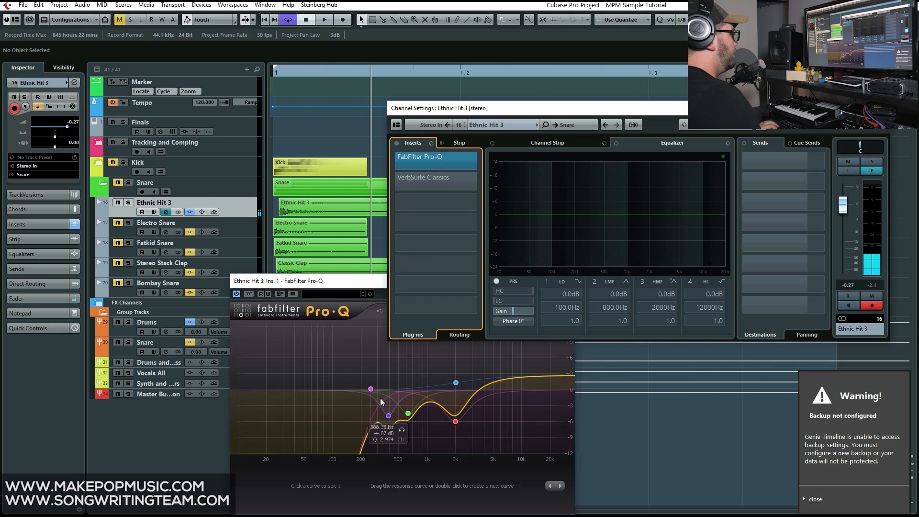
mouse_move(373, 397)
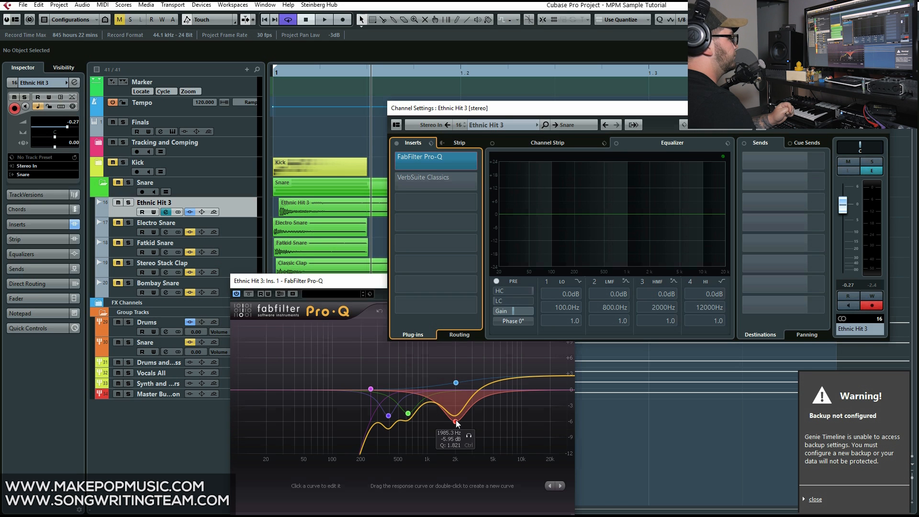
Audition only the Pro-Q cut band at about 1985 Hz while playing Ethnic Hit 3
click(468, 435)
key(space)
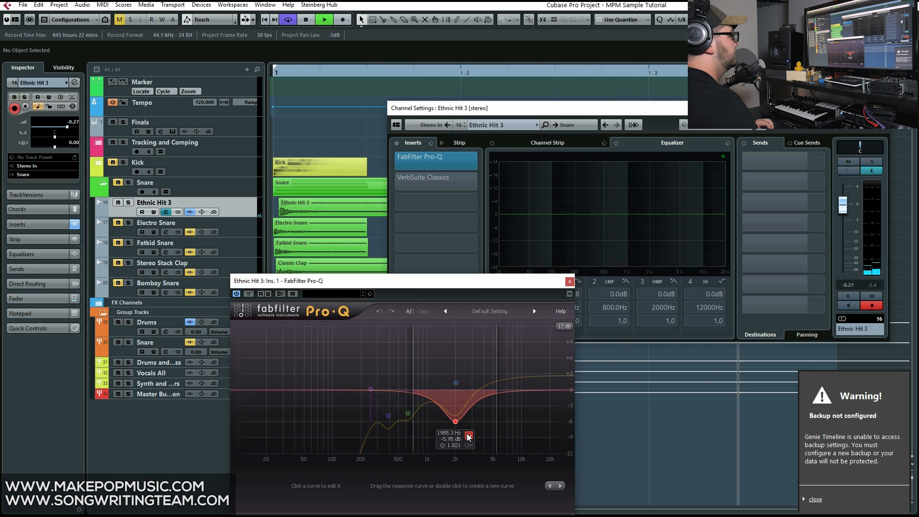
key(space)
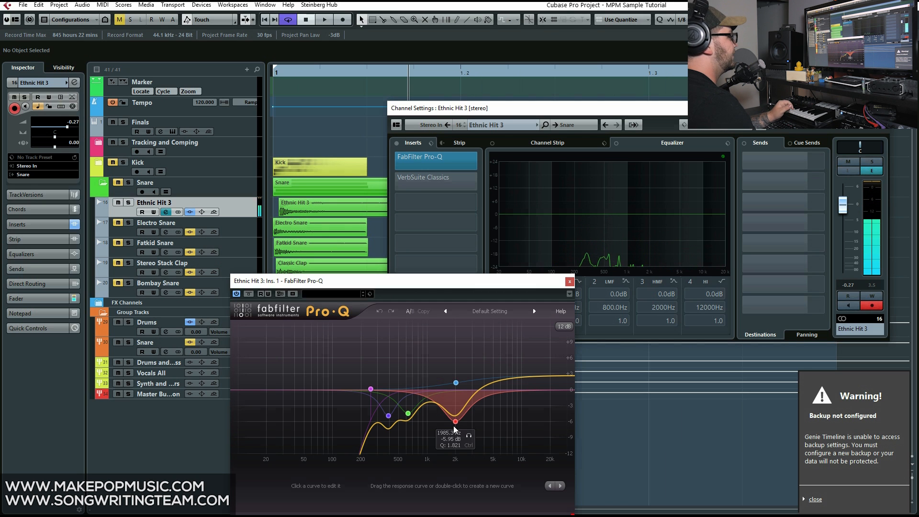
Raise the gain of Pro-Q's high shelf slightly and play Ethnic Hit 3 from the start to check it
mouse_move(455, 382)
mouse_down()
mouse_move(446, 371)
mouse_move(453, 381)
mouse_up()
click(297, 77)
key(space)
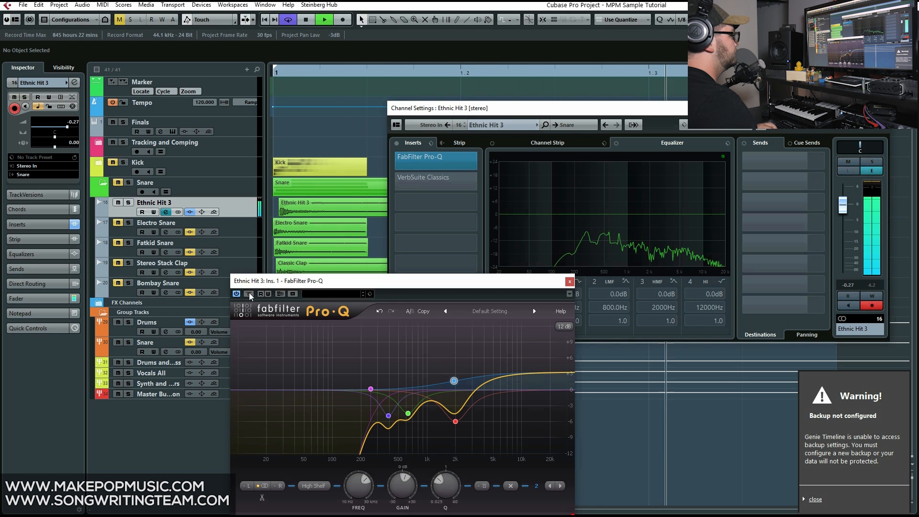
key(space)
Activate and open VerbSuite Classics on Ethnic Hit 3, check its Dry/Wet amount, close the windows and replay the layer
click(435, 188)
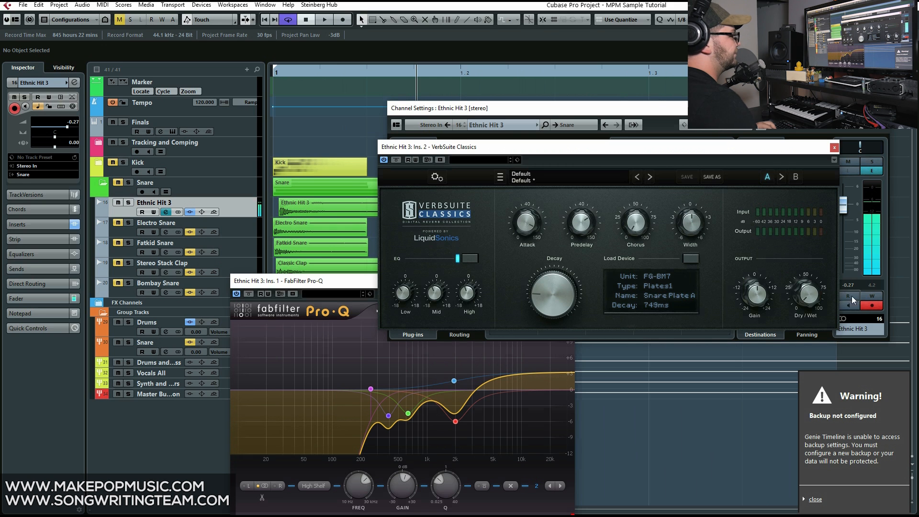
mouse_move(815, 291)
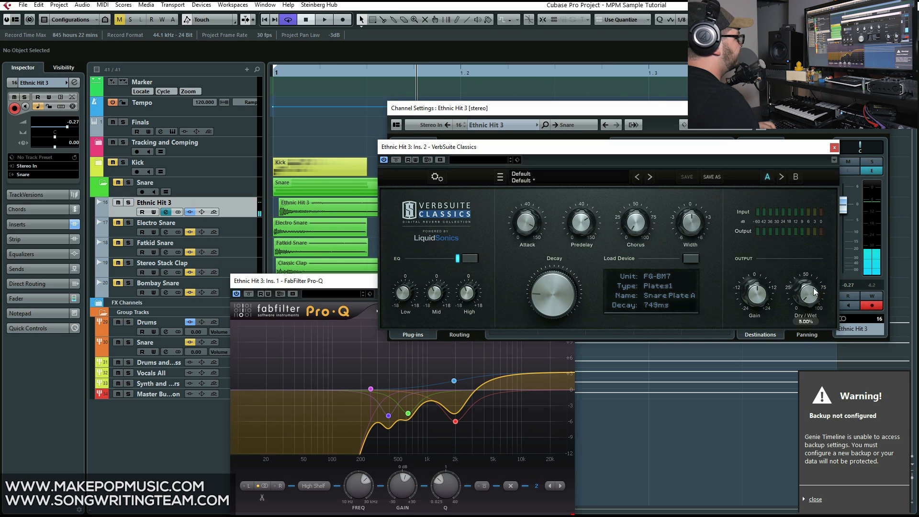
click(833, 147)
click(884, 109)
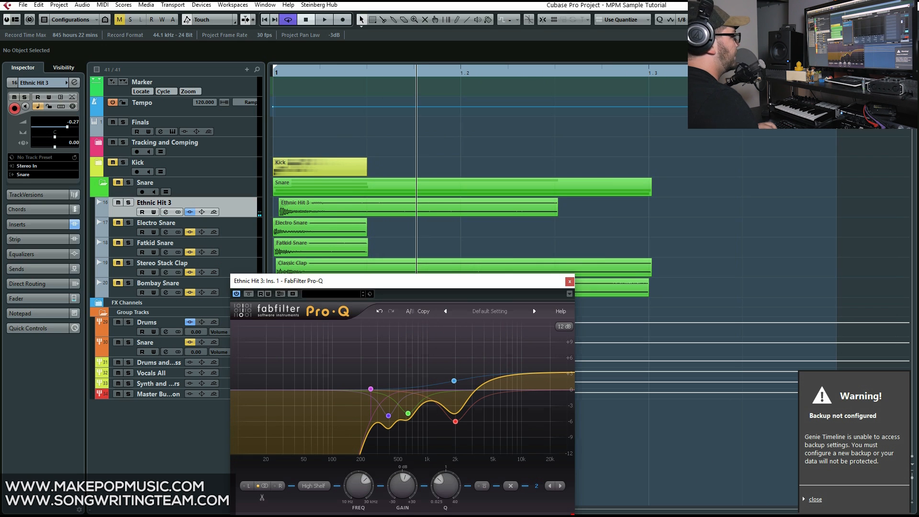
click(570, 281)
key(space)
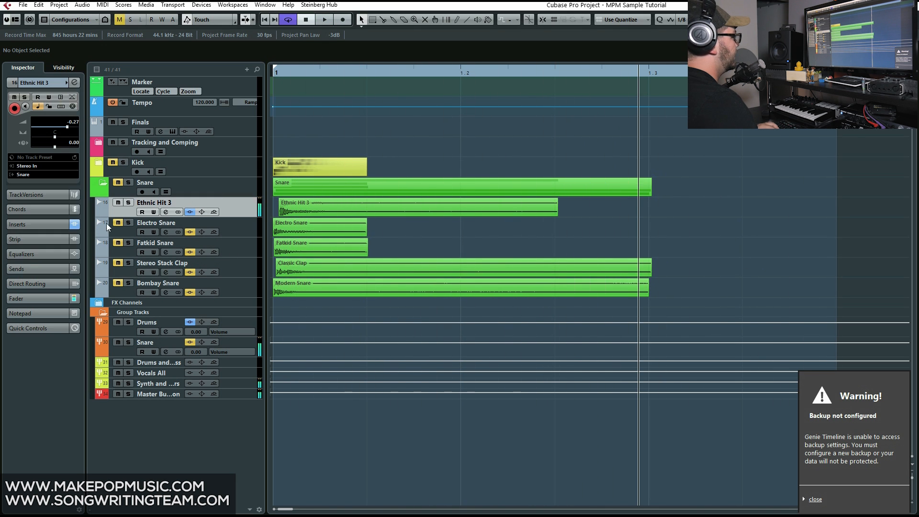
Switch from Ethnic Hit 3 to the Electro Snare layer and play it alone from the start
click(244, 233)
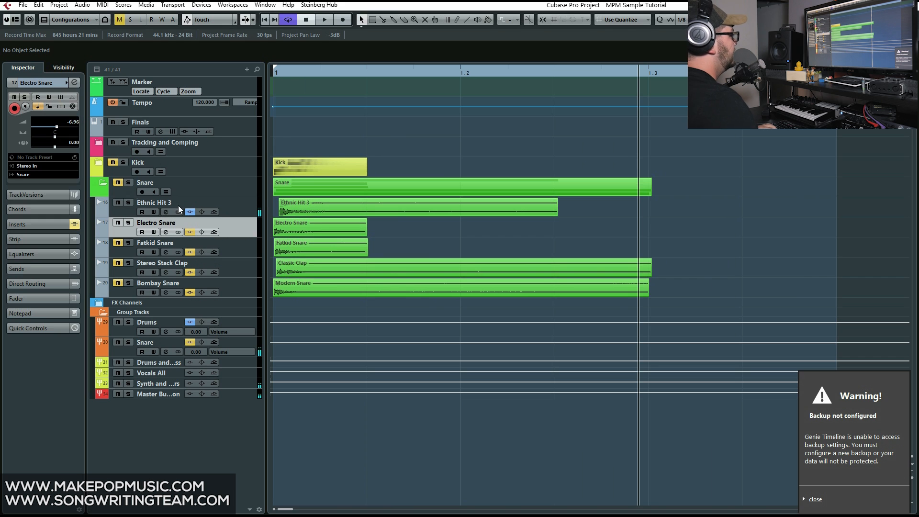
click(283, 72)
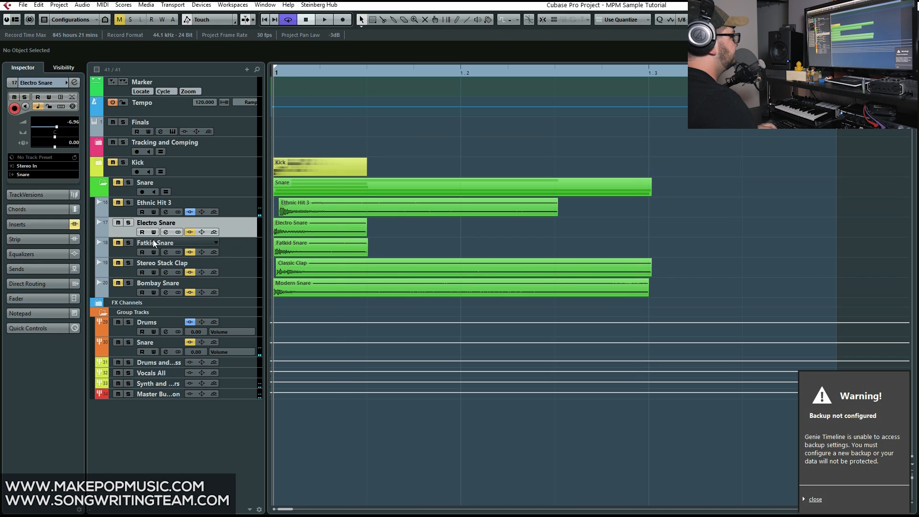
key(space)
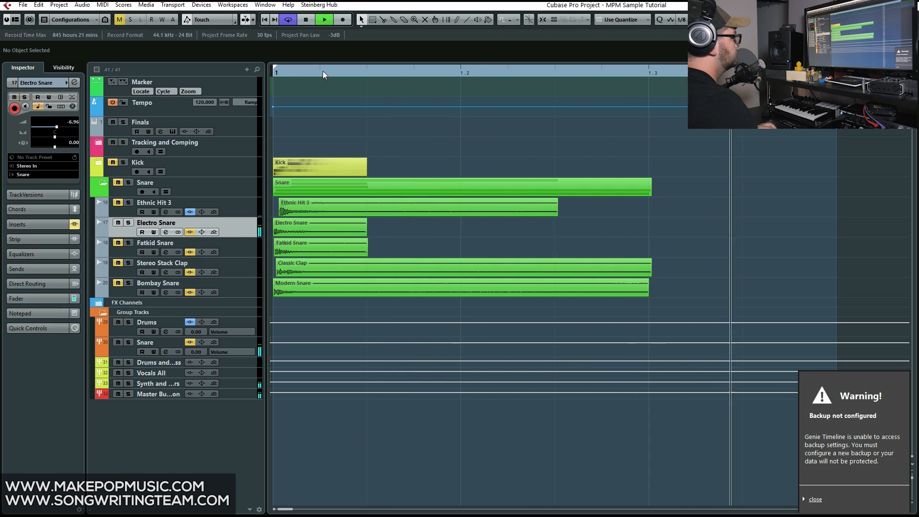
key(space)
Open the Electro Snare channel settings, activate the equalizer's high-cut and low-cut pre filters and play the layer
click(166, 232)
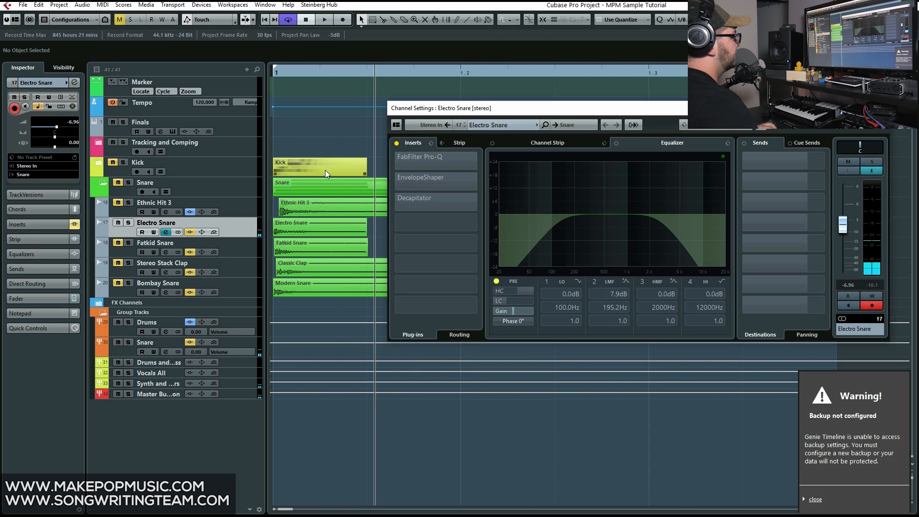
click(252, 211)
click(239, 228)
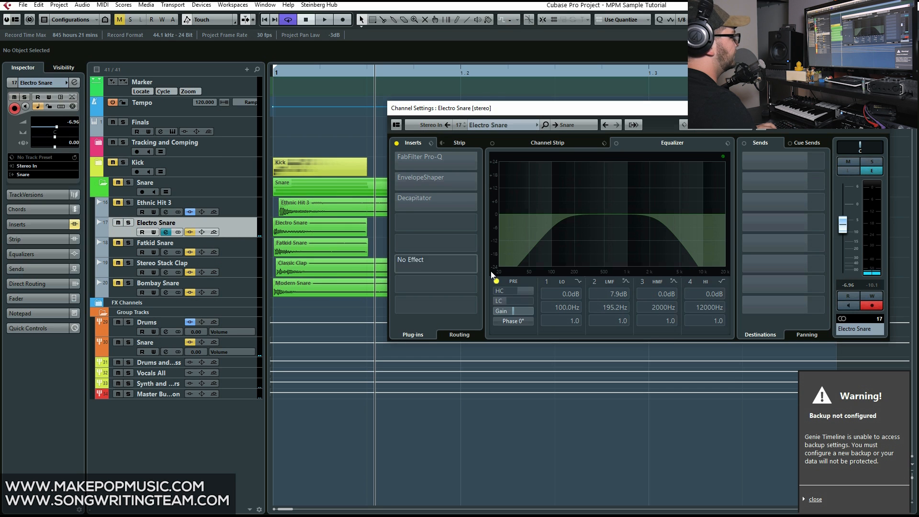
click(497, 282)
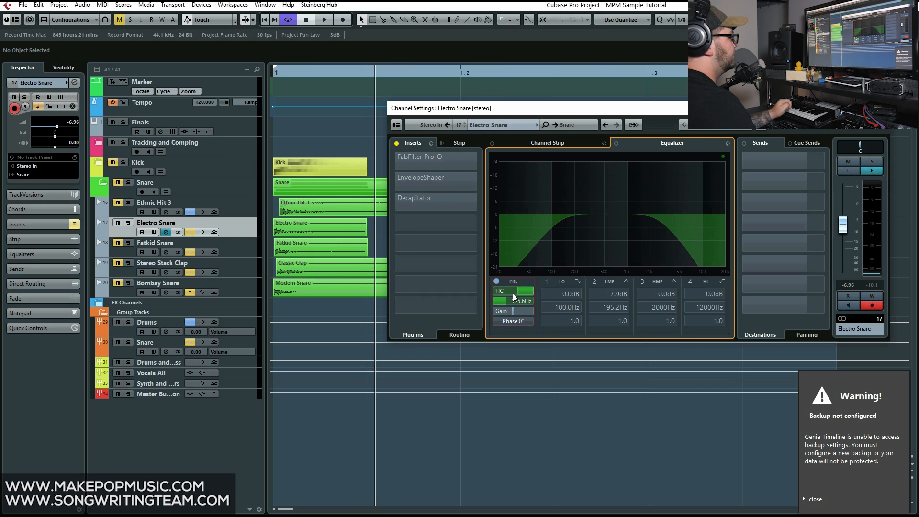
key(space)
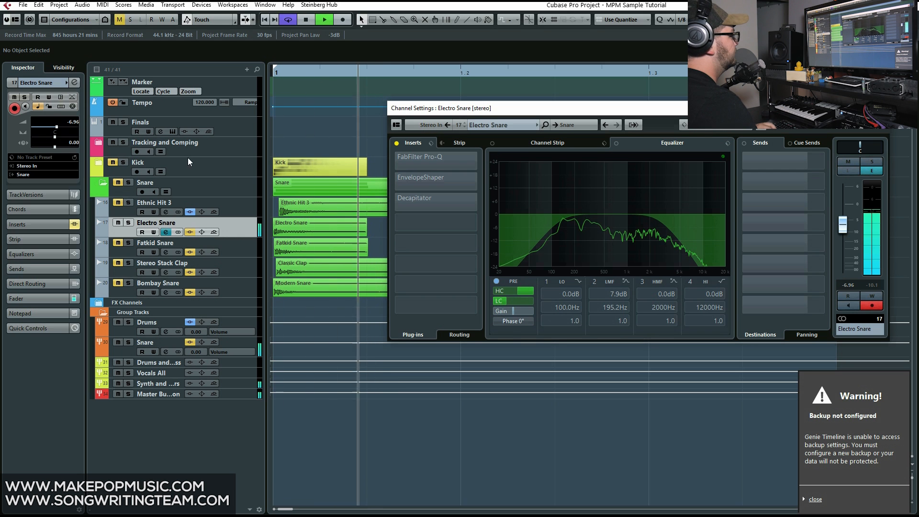
key(space)
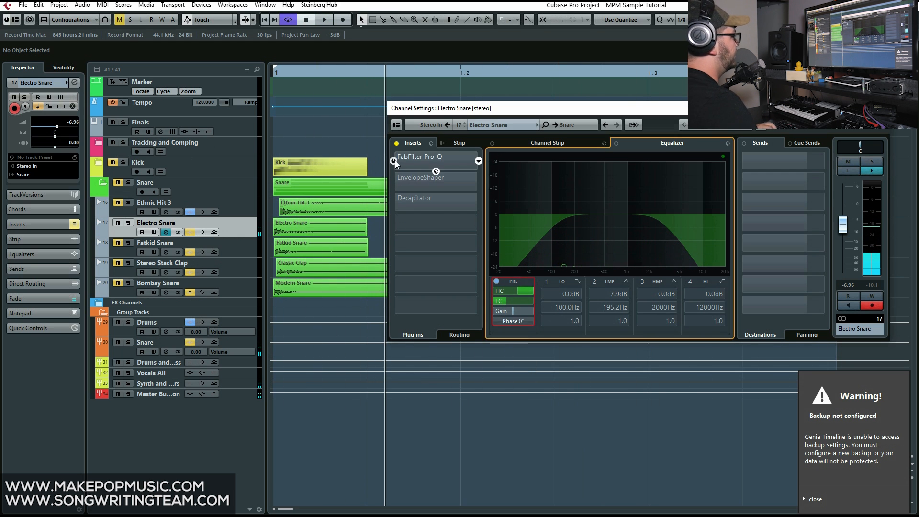
Activate and open FabFilter Pro-Q on Electro Snare, solo its low-mid boost, 2 kHz cut and high-cut bands during playback, then close it
click(413, 157)
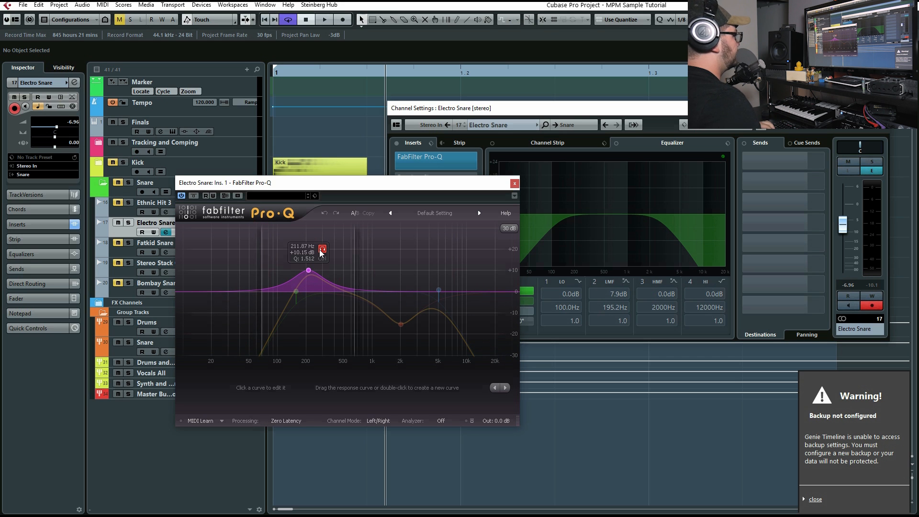
key(space)
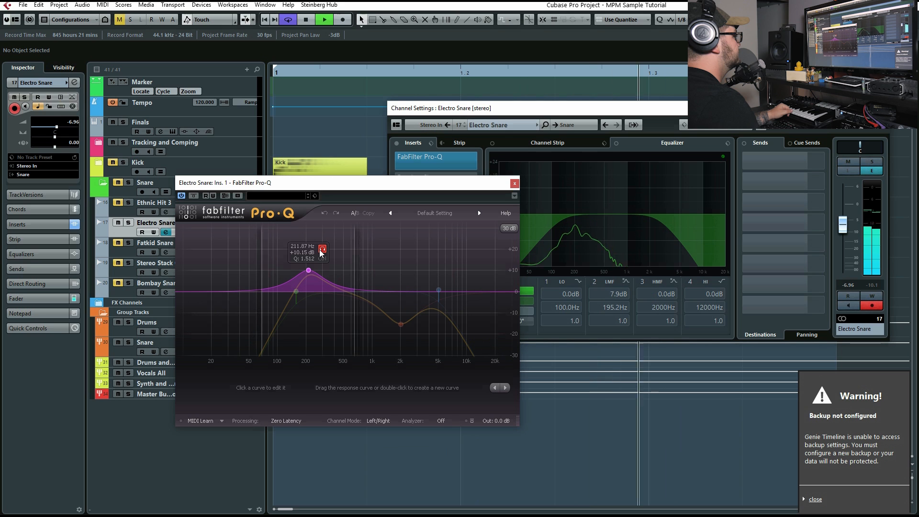
click(401, 326)
click(414, 339)
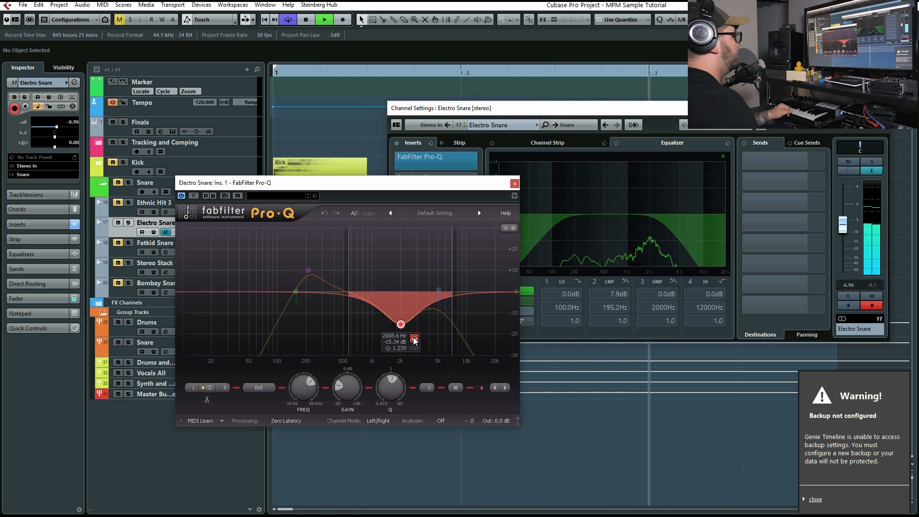
click(452, 275)
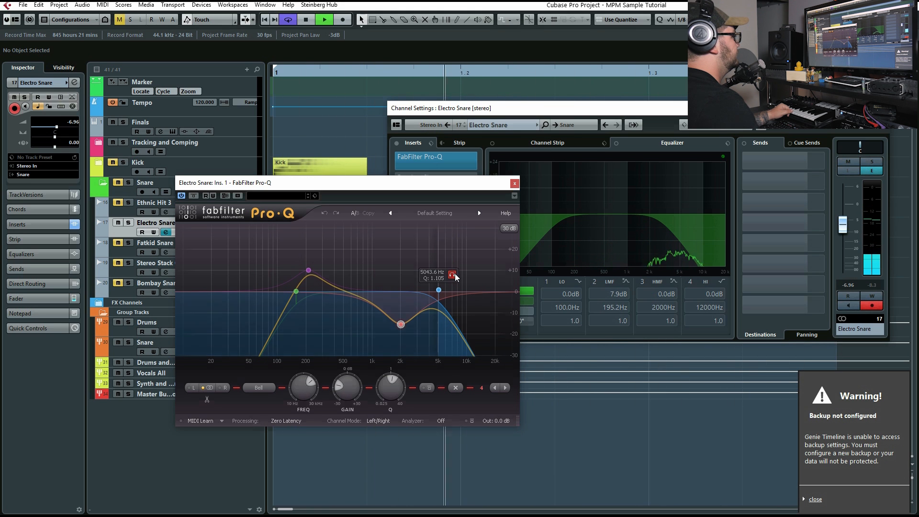
click(515, 183)
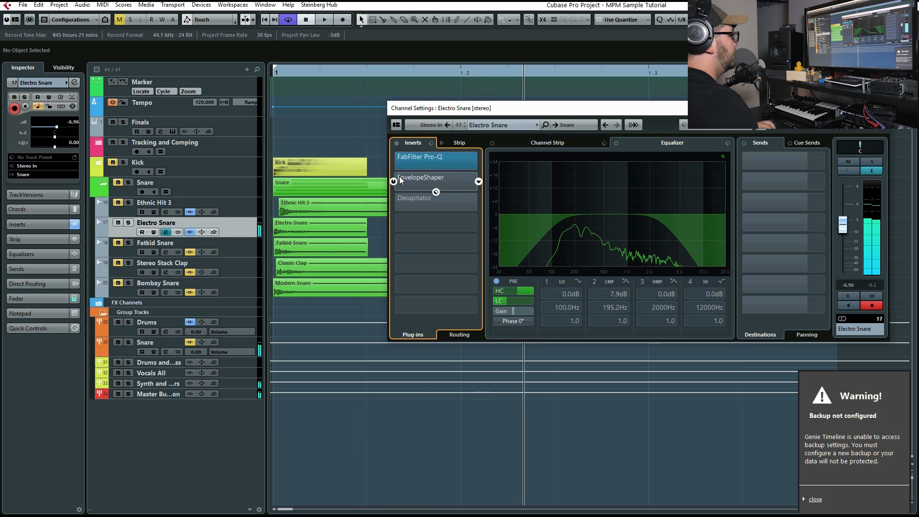
Activate and open EnvelopeShaper on Electro Snare, compare playback with it active and bypassed, leave it active and close its window
click(420, 176)
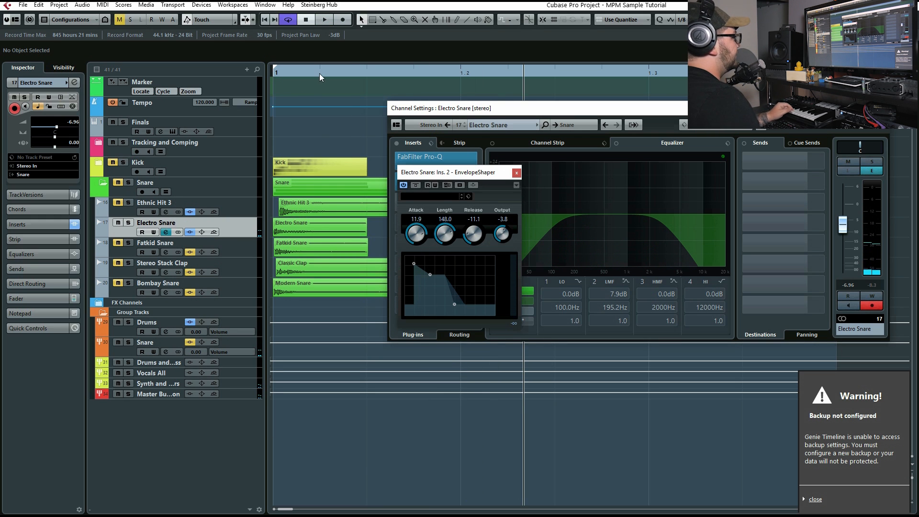
key(space)
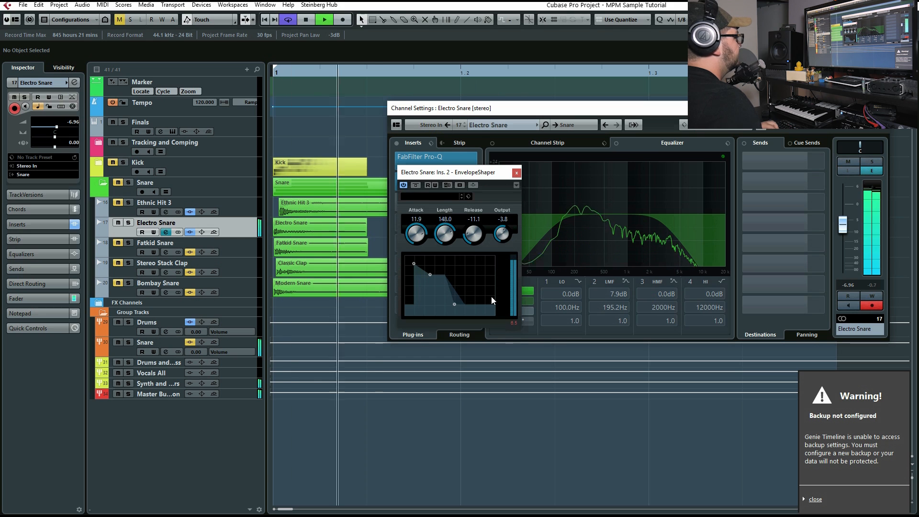
key(space)
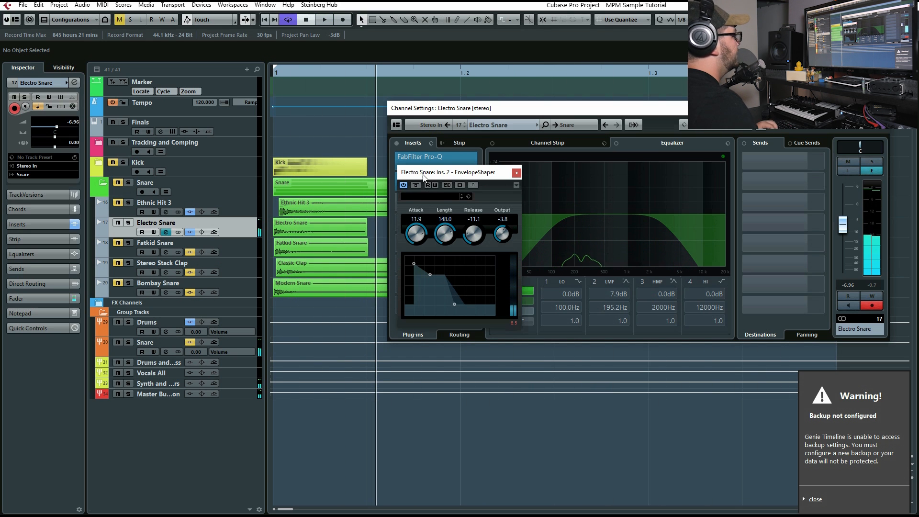
click(416, 185)
key(space)
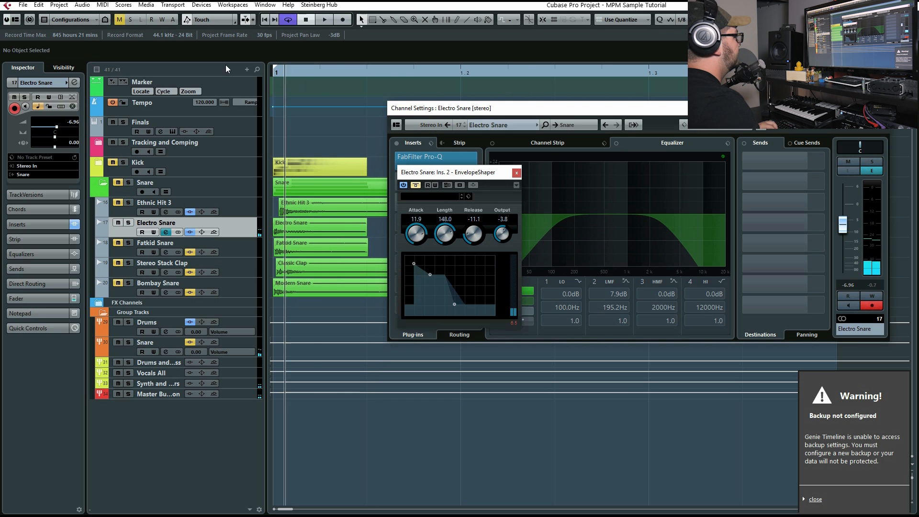
click(414, 185)
key(space)
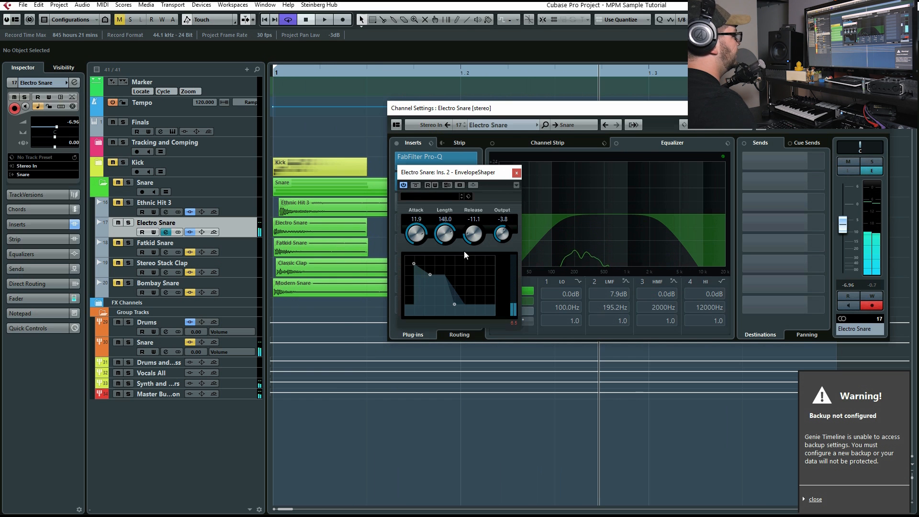
click(516, 172)
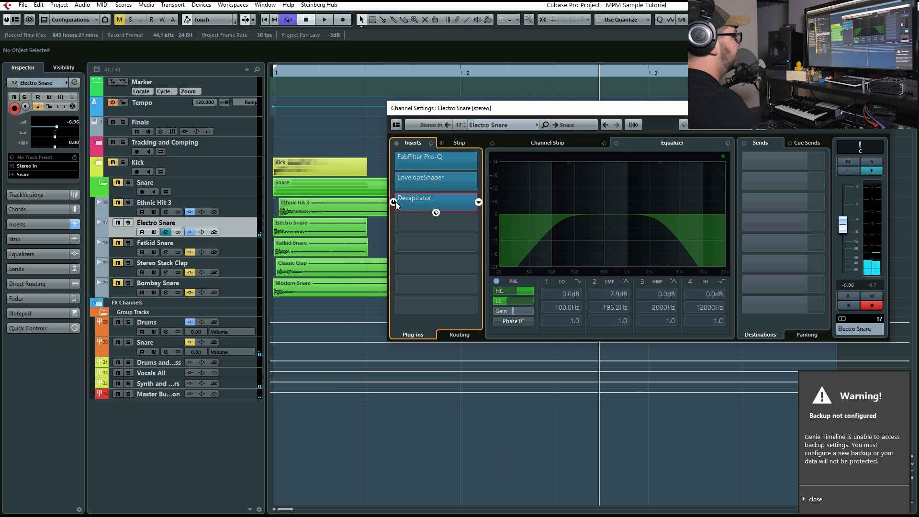
Activate Decapitator on Electro Snare, view its settings, close its window and play the layer from the start
click(420, 202)
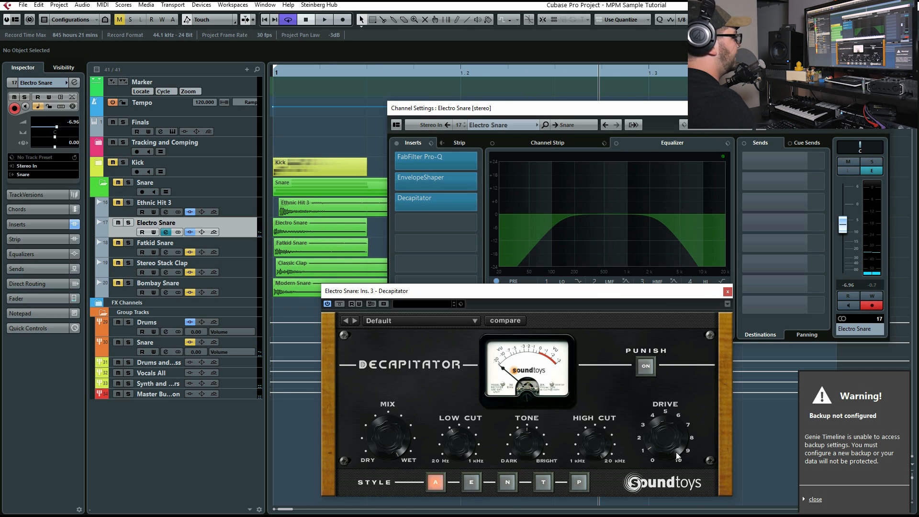
click(726, 290)
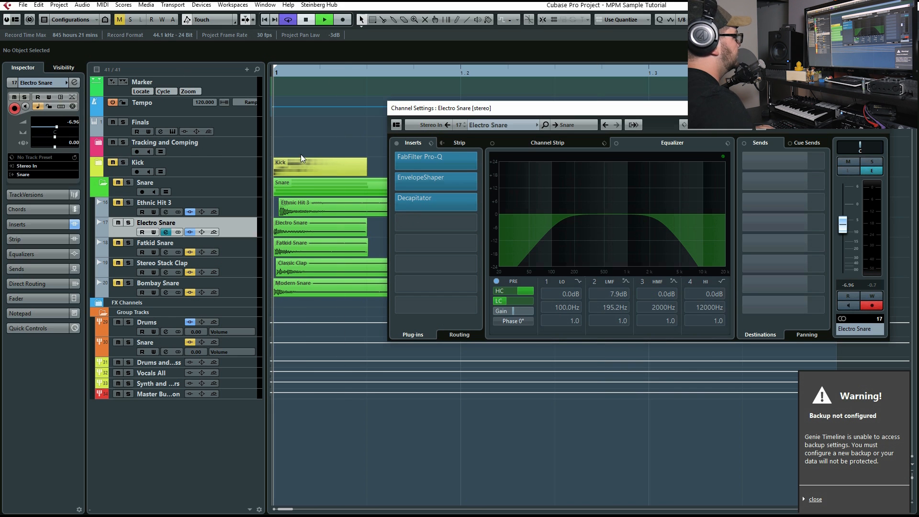
key(space)
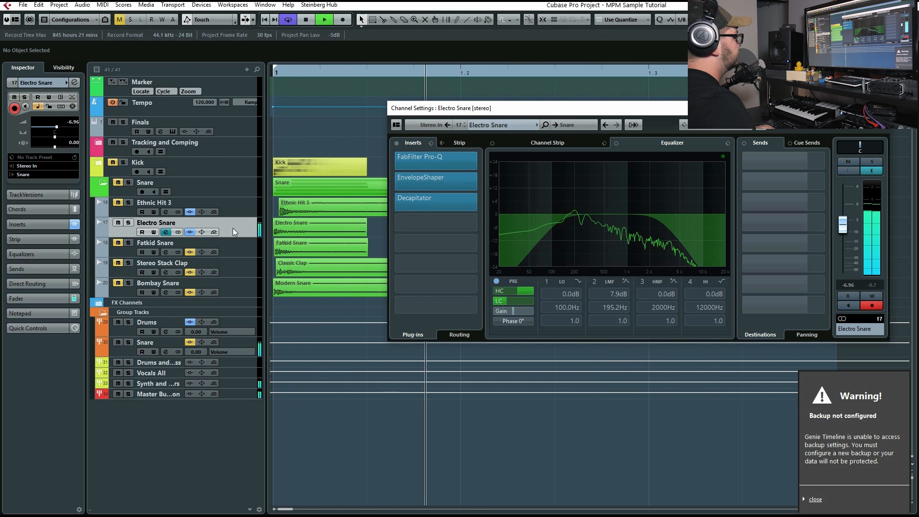
Solo Ethnic Hit 3 and Electro Snare together and play both layers from the start
click(128, 202)
key(space)
key(s)
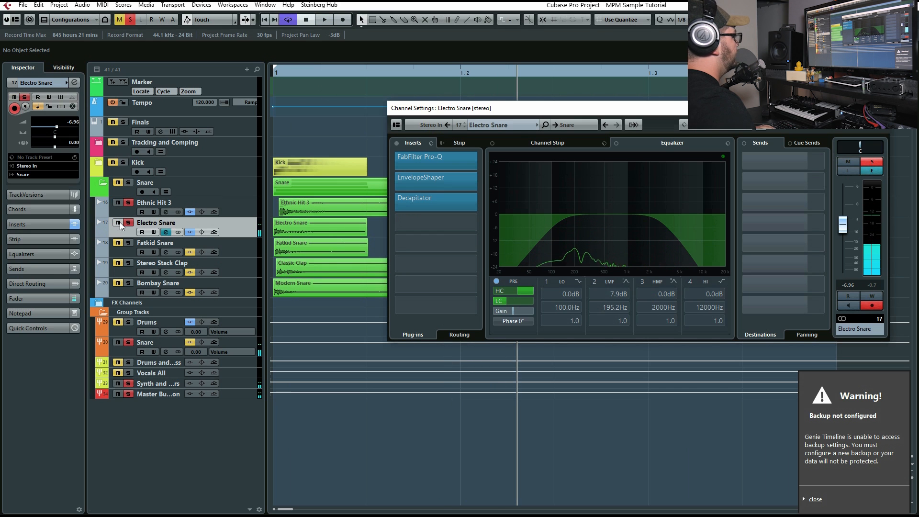
key(Home)
key(space)
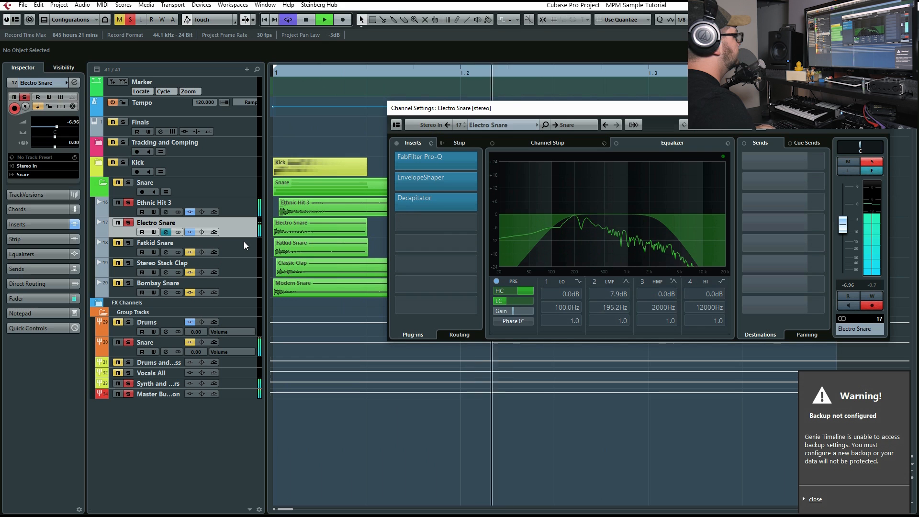
key(space)
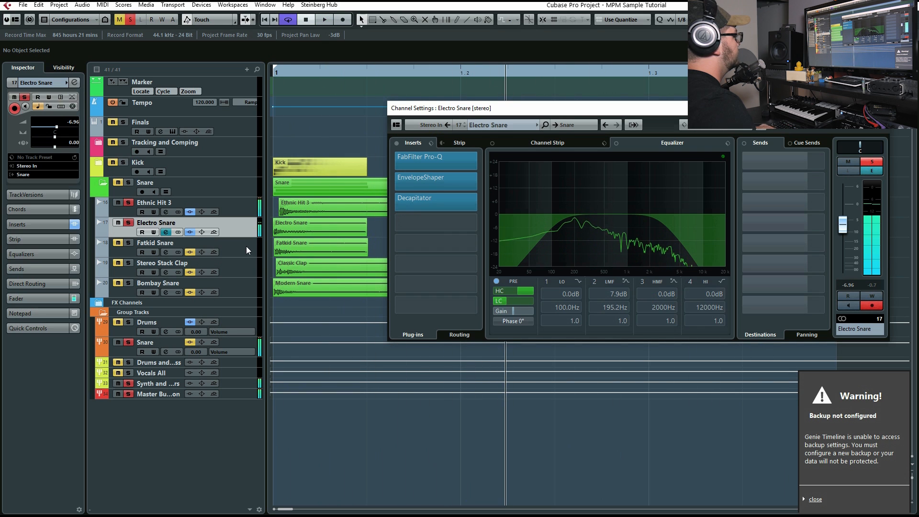
Clear the solos, select and unmute the Fatkid Snare layer, and play it alone from the start
click(128, 223)
click(99, 251)
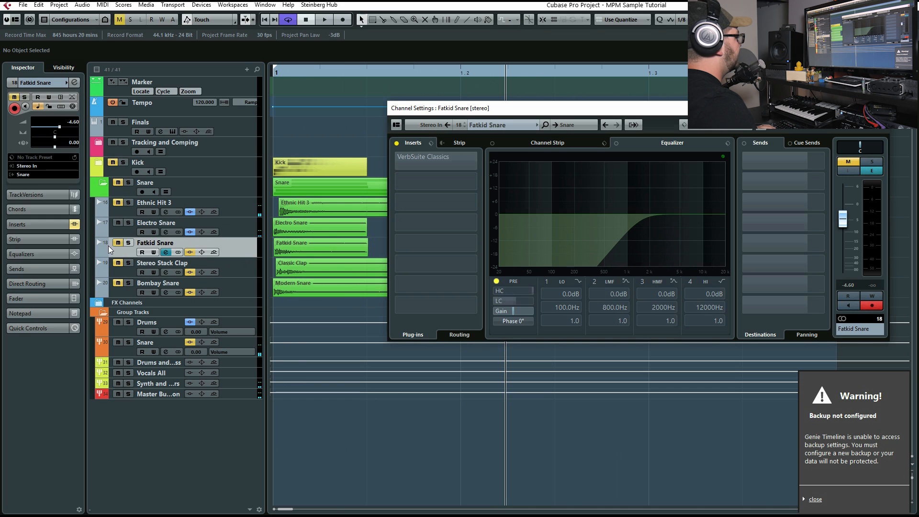
click(118, 242)
click(316, 76)
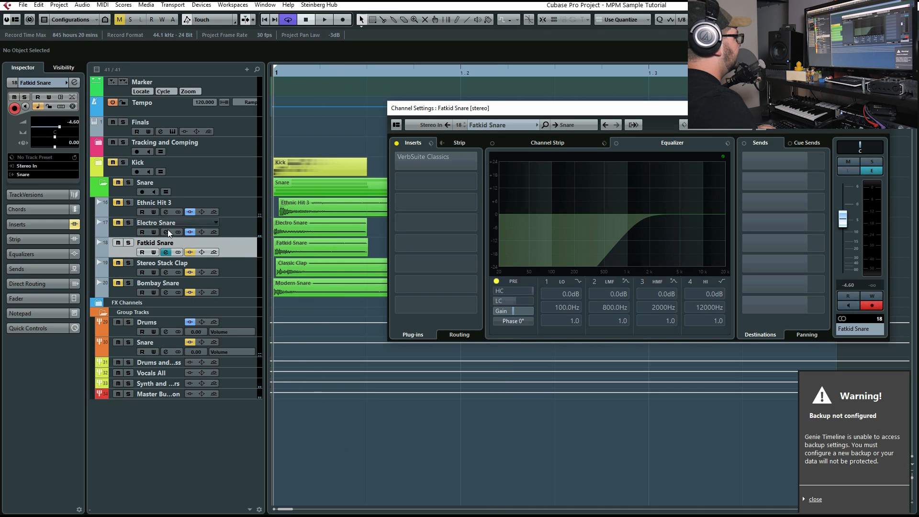
key(space)
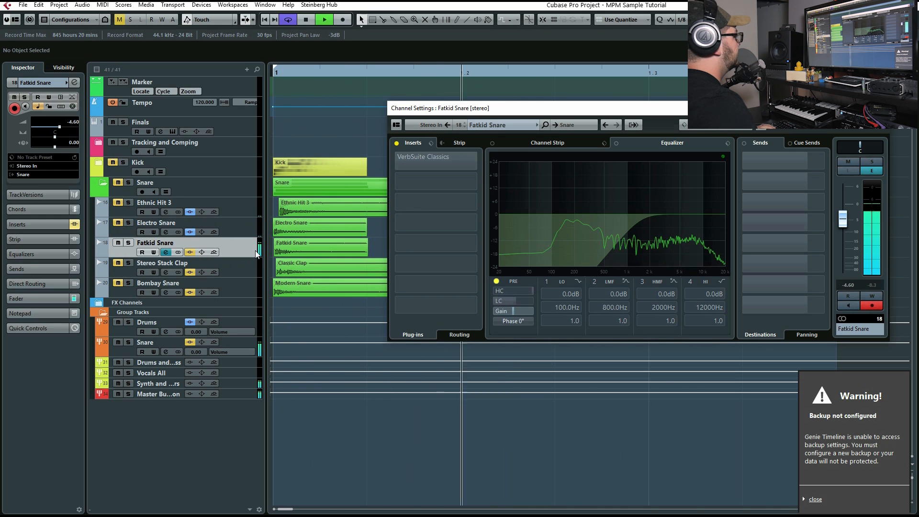
key(space)
Activate and open VerbSuite Classics on Fatkid Snare, play the layer and check the reverb's Dry/Wet amount
mouse_move(409, 261)
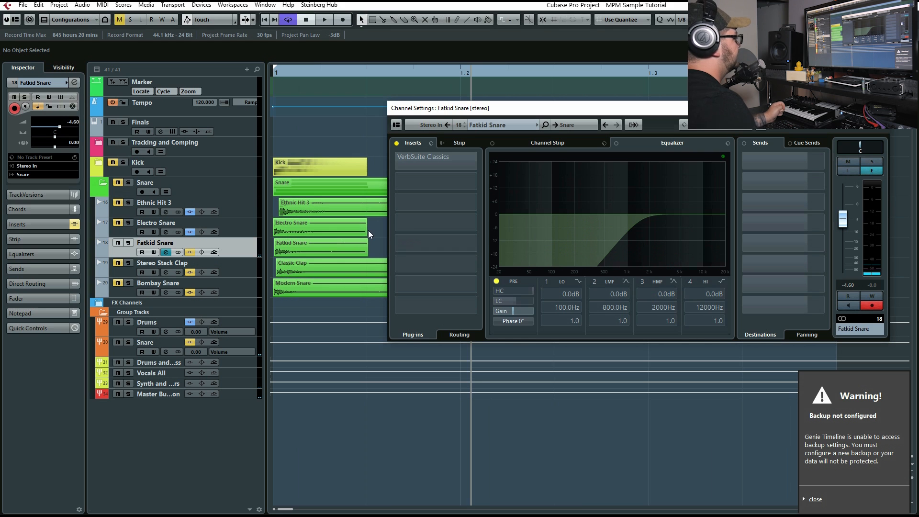
click(393, 161)
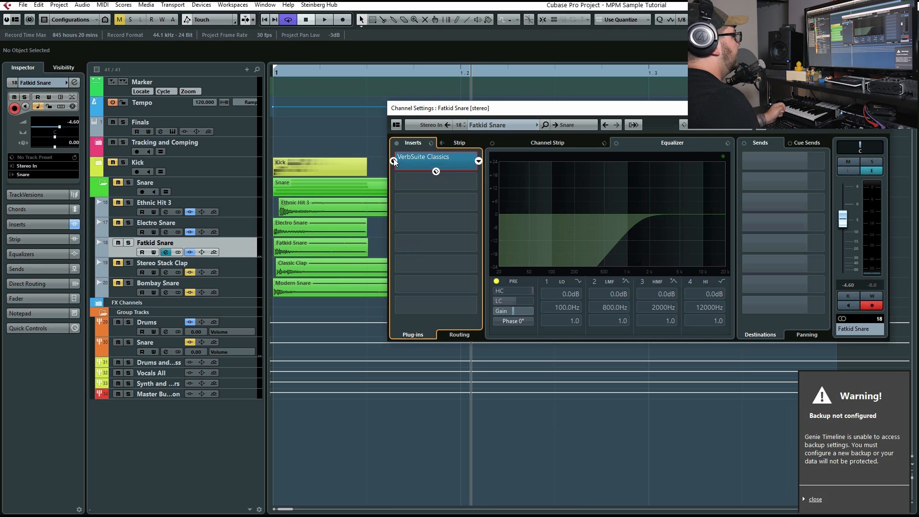
click(419, 160)
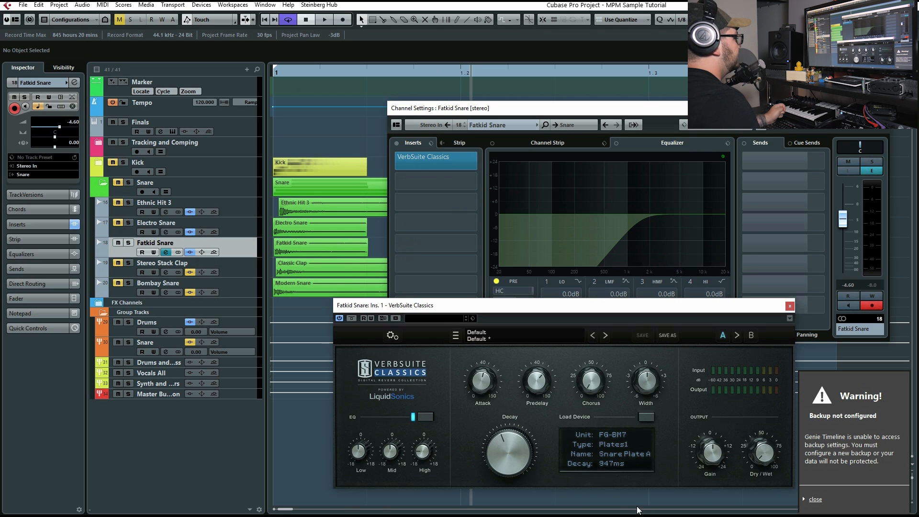
key(space)
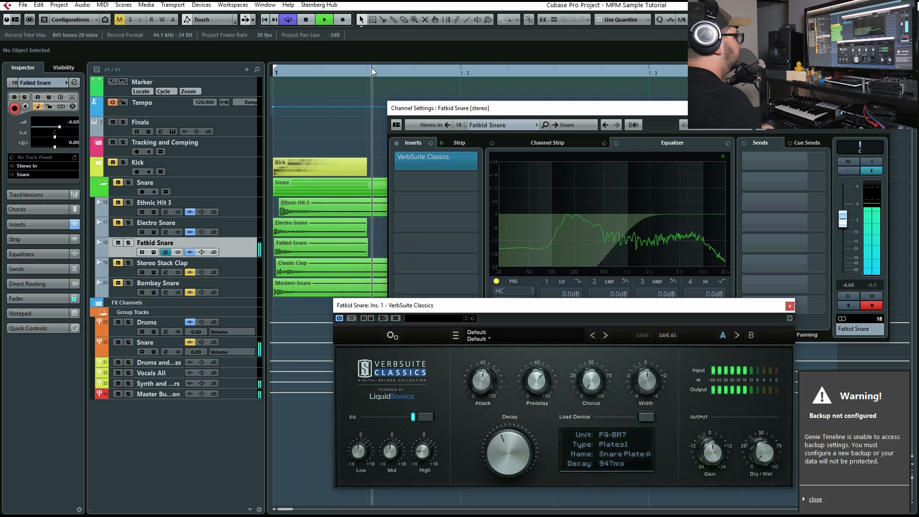
mouse_move(771, 456)
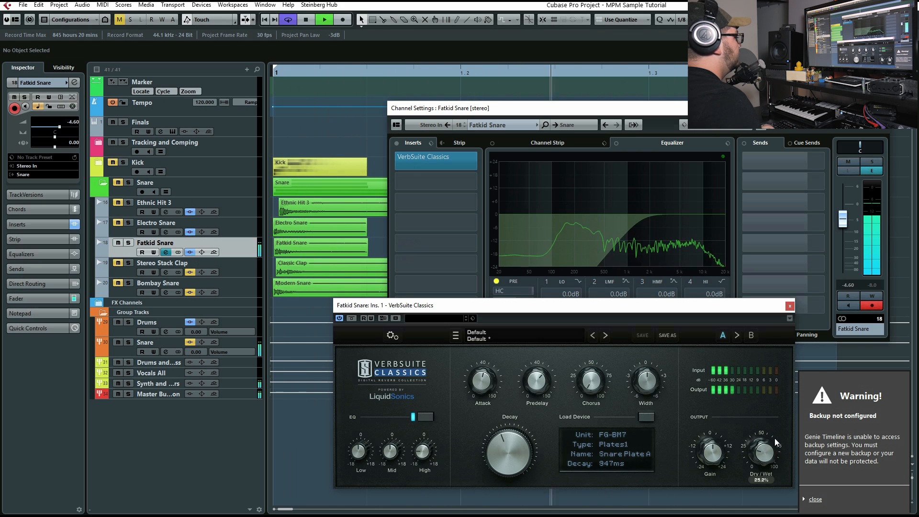
key(space)
Add a -6.8 dB low band at 69.2 Hz in Fatkid Snare's equalizer, activate the low-cut pre filter and play the layer
click(539, 229)
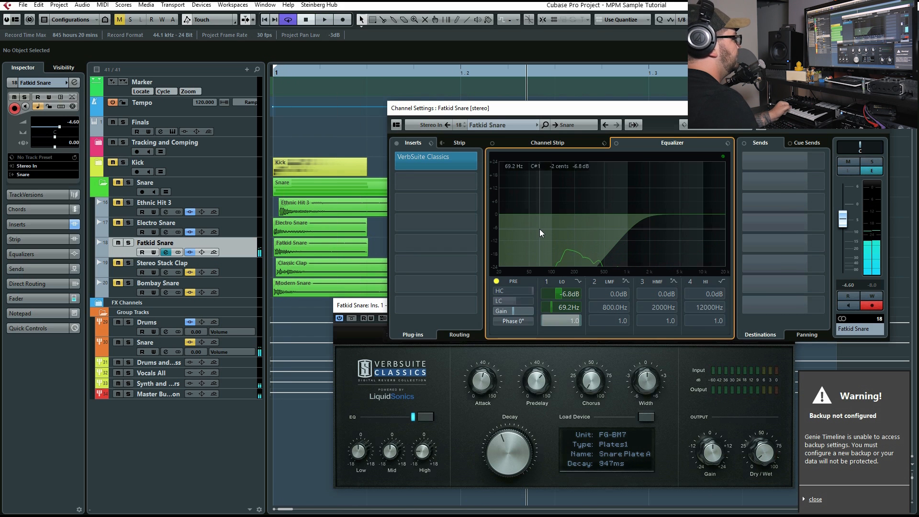
click(496, 282)
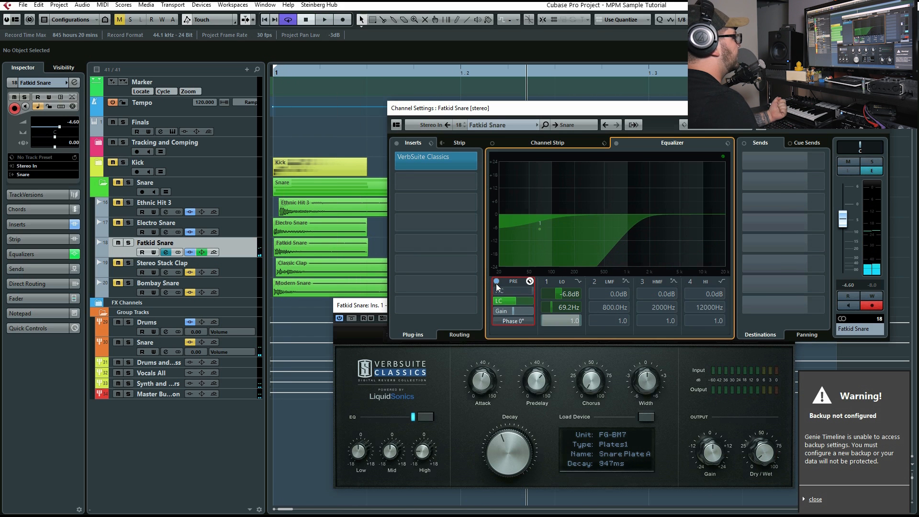
click(540, 282)
click(541, 281)
key(space)
Play Fatkid Snare soloed with Electro Snare, add Ethnic Hit 3 to the solo and play all three layers from the start
click(128, 242)
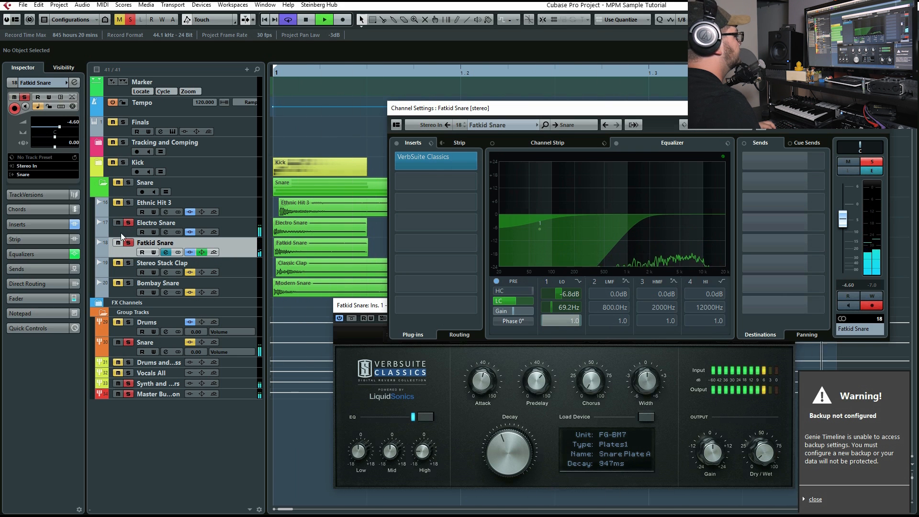
key(space)
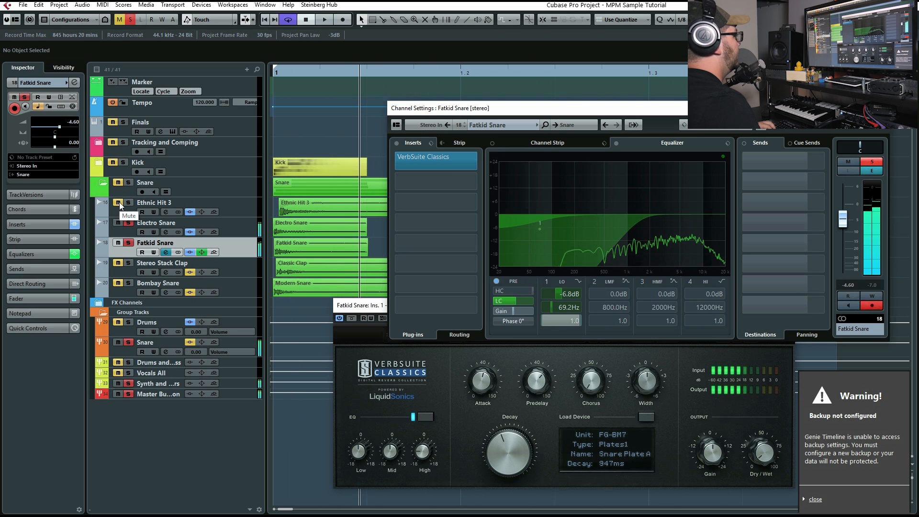
key(period)
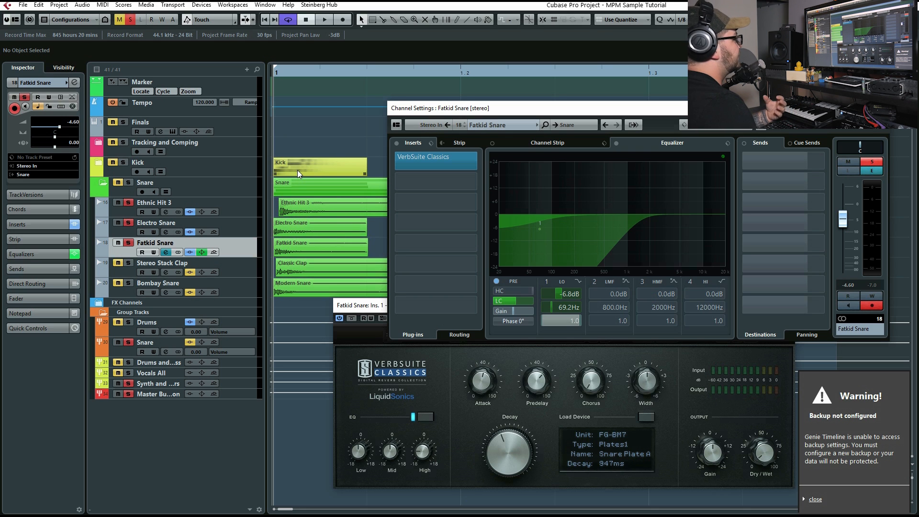
click(290, 211)
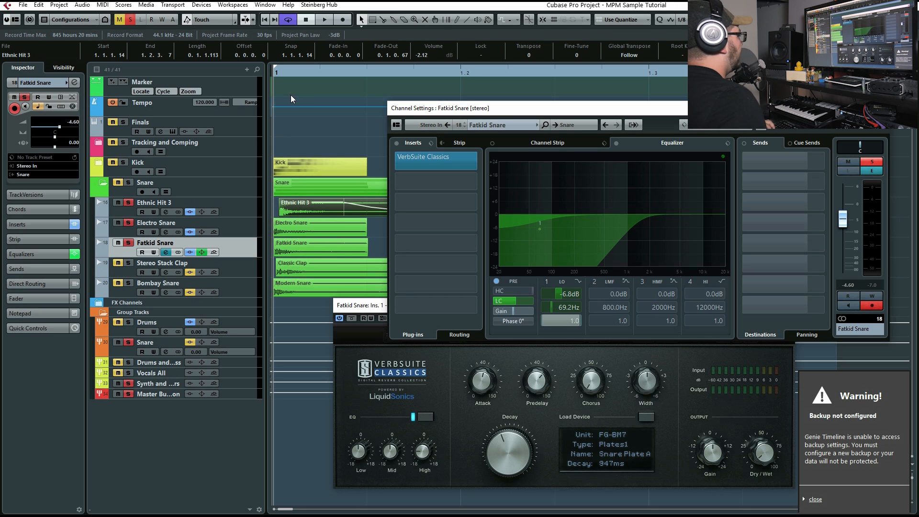
key(space)
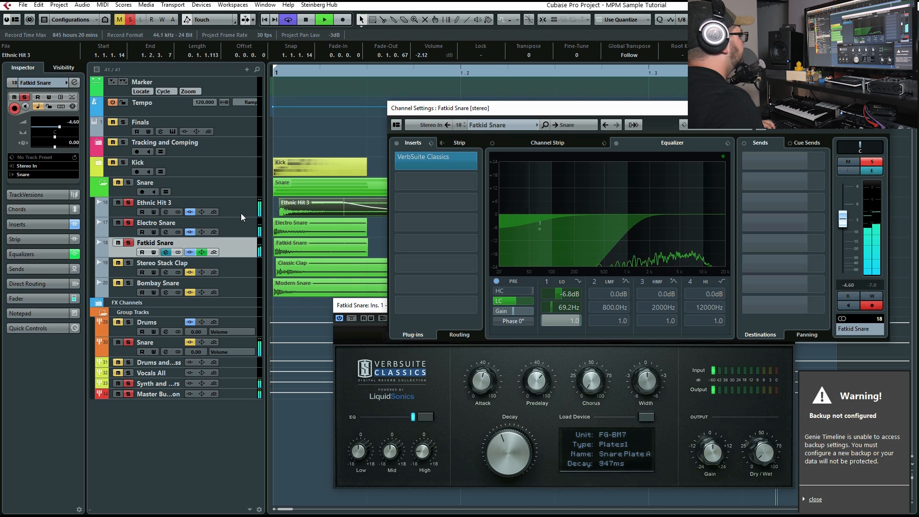
key(space)
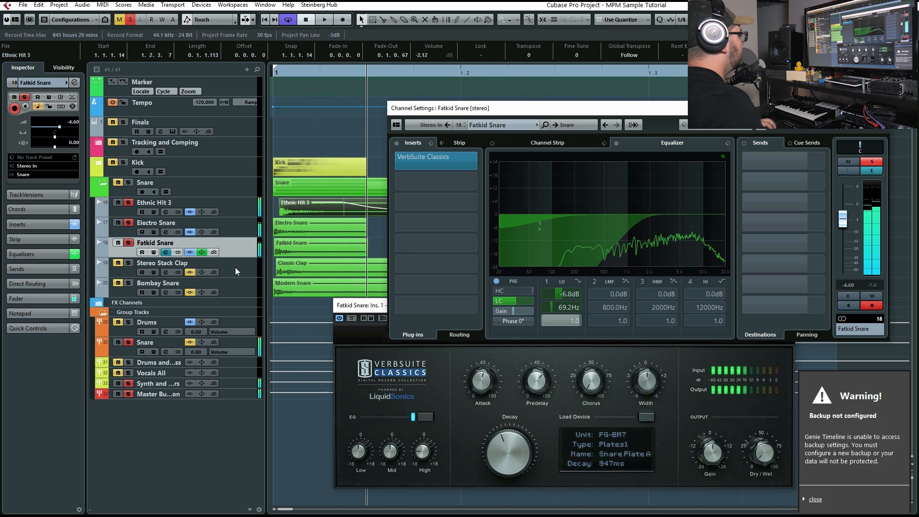
Select and unmute the Stereo Stack Clap layer, solo it in place of the other snare layers and play it
click(234, 267)
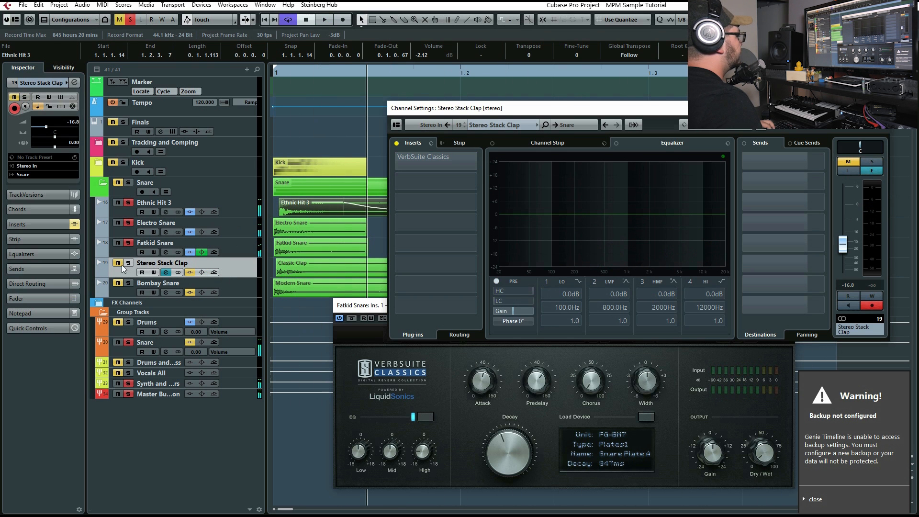
click(118, 263)
click(129, 263)
click(128, 203)
key(space)
click(259, 273)
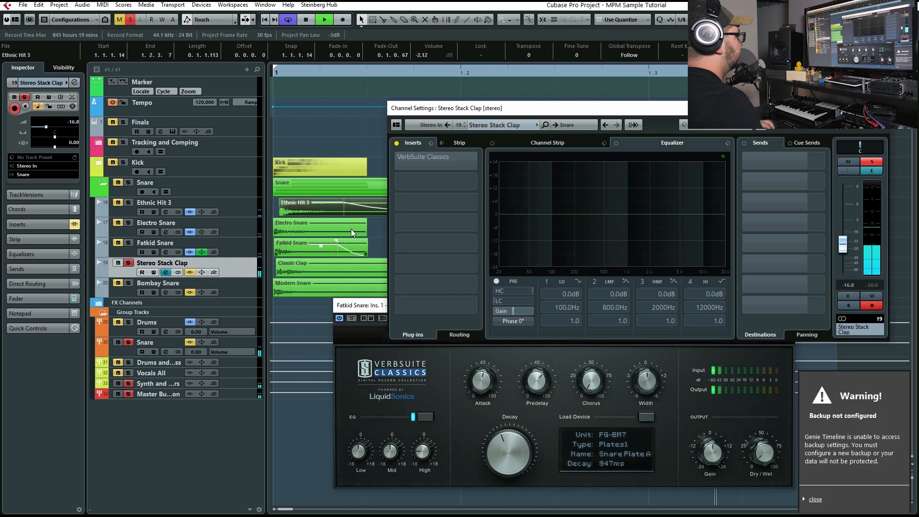
Activate and open VerbSuite Classics on Stereo Stack Clap, play the layer and close the reverb and channel windows
click(397, 163)
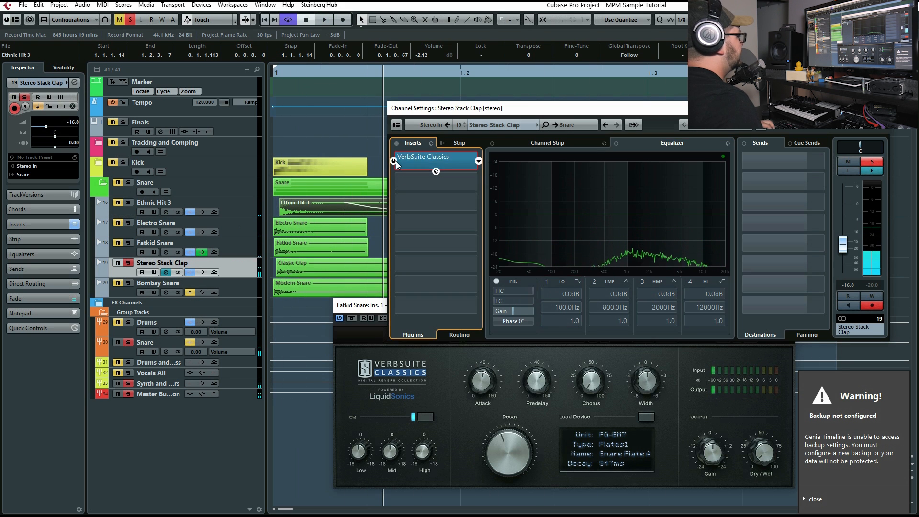
click(415, 161)
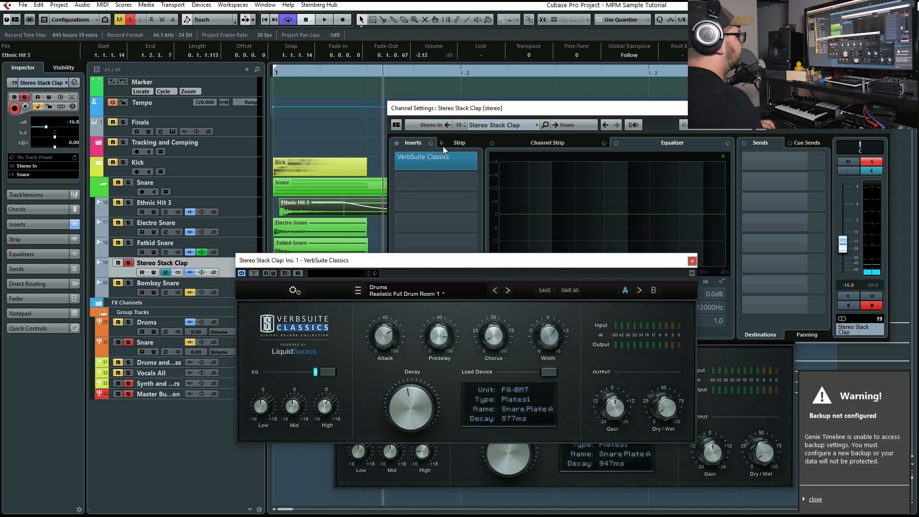
drag(367, 70, 2, 82)
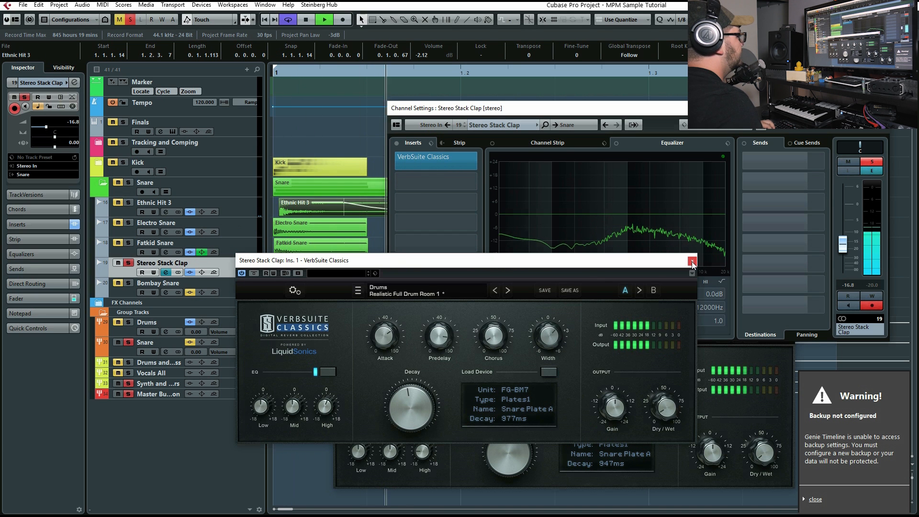
click(692, 262)
click(883, 109)
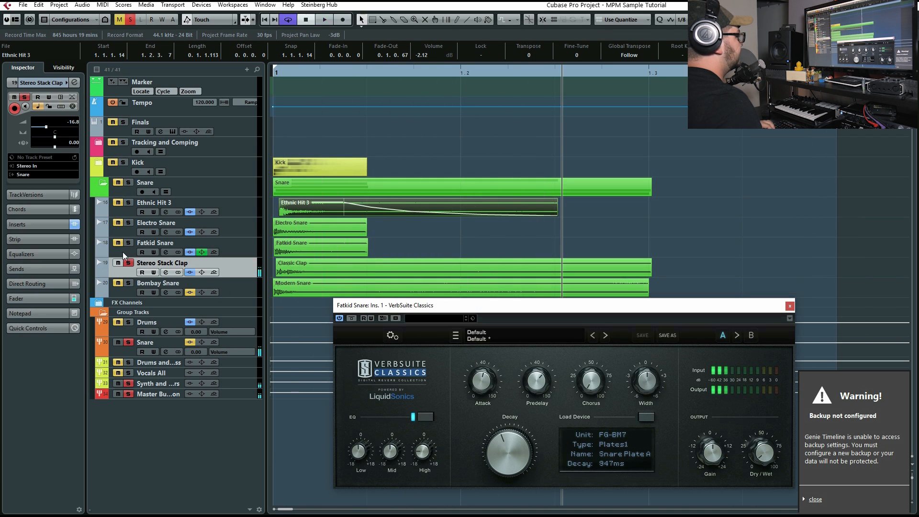
Play all snare layers soloed together, bypass Stereo Stack Clap's equalizer and open its channel settings
drag(369, 73, 1, 147)
key(space)
click(202, 271)
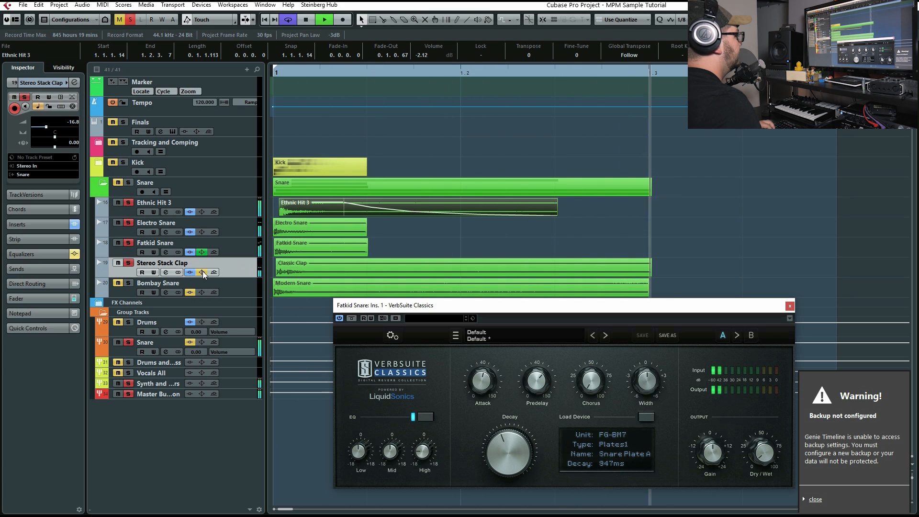
click(162, 273)
key(space)
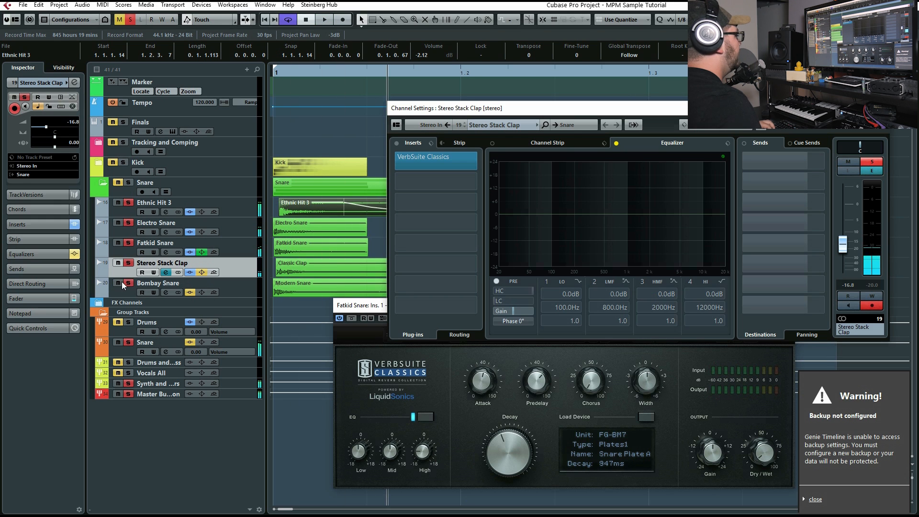
click(165, 291)
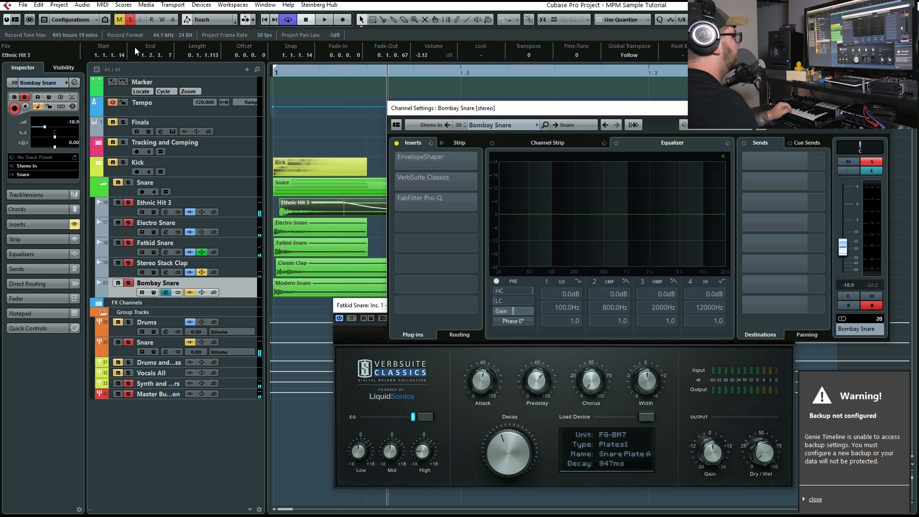
click(128, 21)
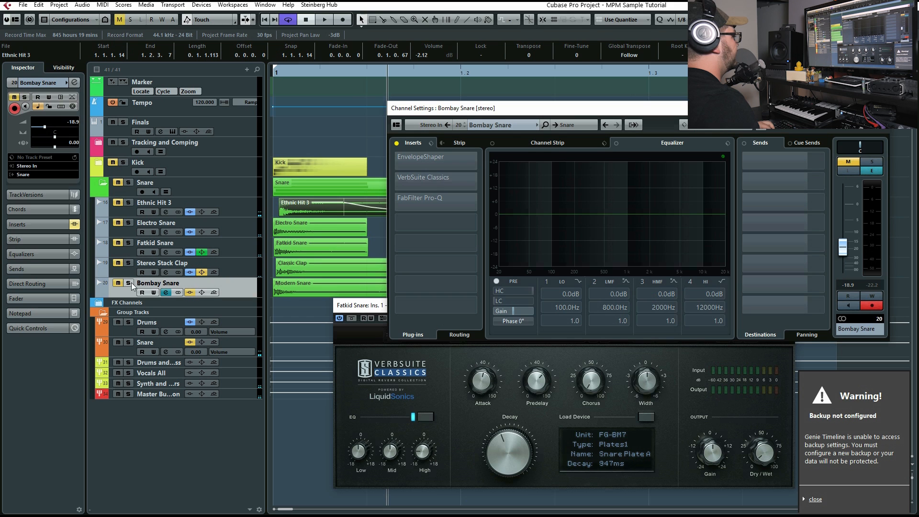
click(118, 282)
key(space)
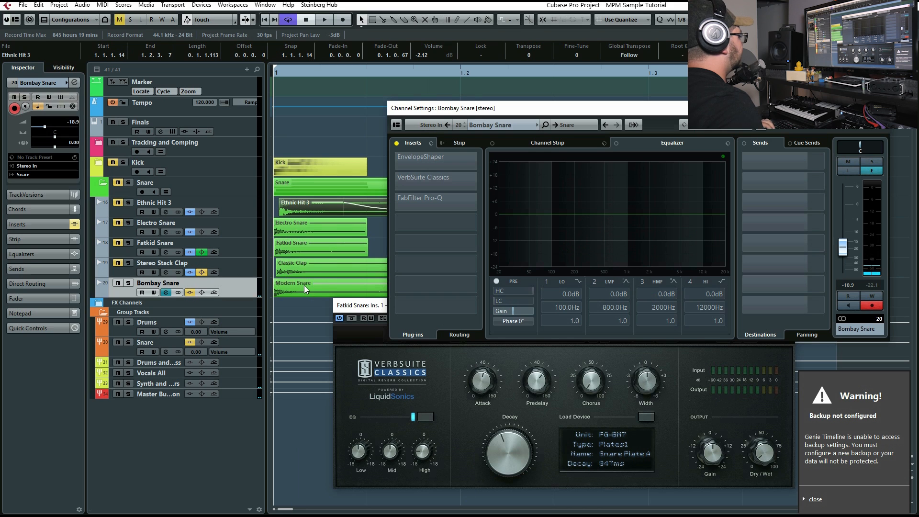
Activate EnvelopeShaper on Bombay Snare and open it to check its attack and length settings
click(396, 164)
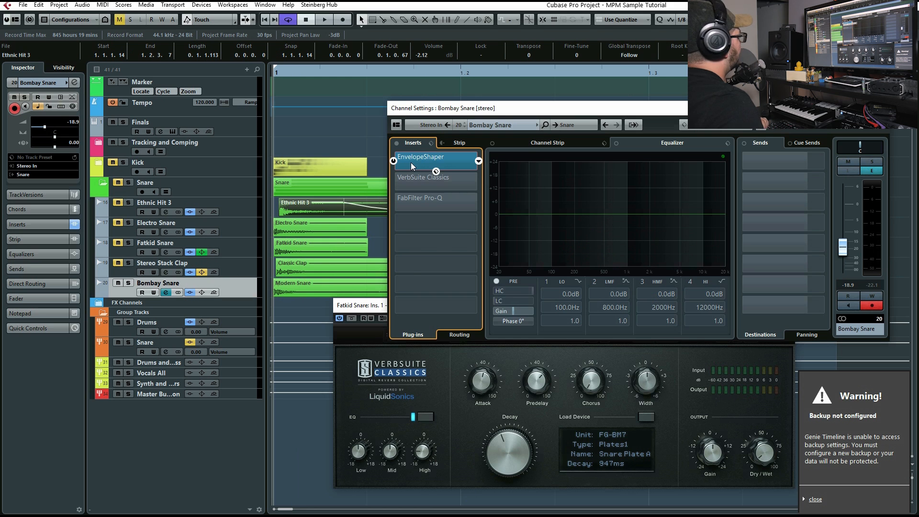
click(410, 163)
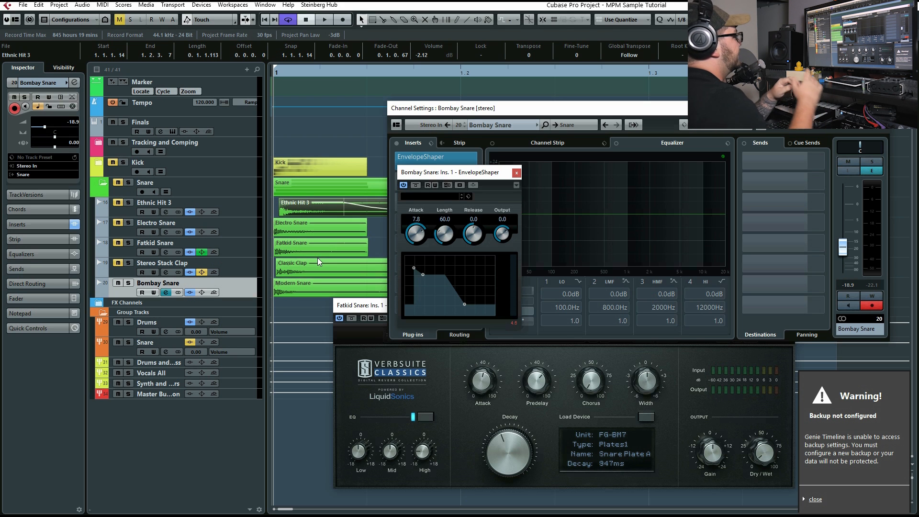
click(516, 173)
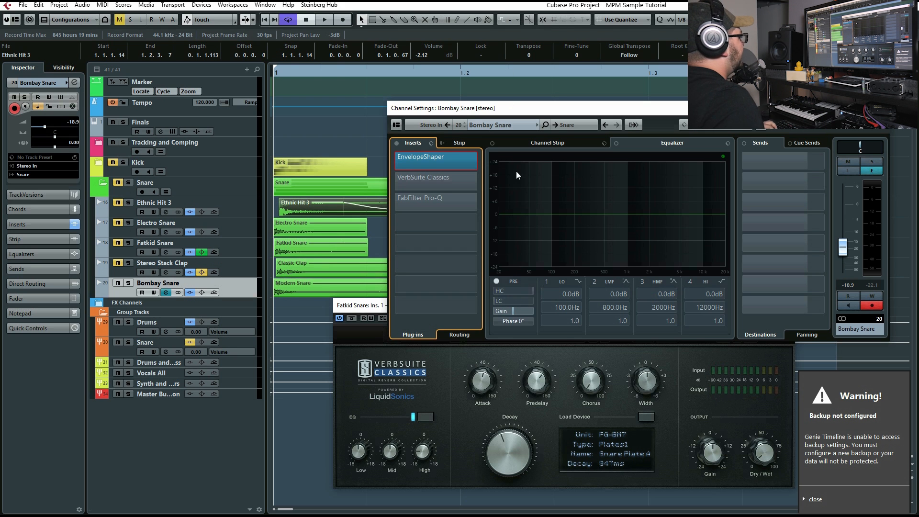
Activate VerbSuite Classics on Bombay Snare, check the reverb's Dry/Wet amount and play the layer
key(space)
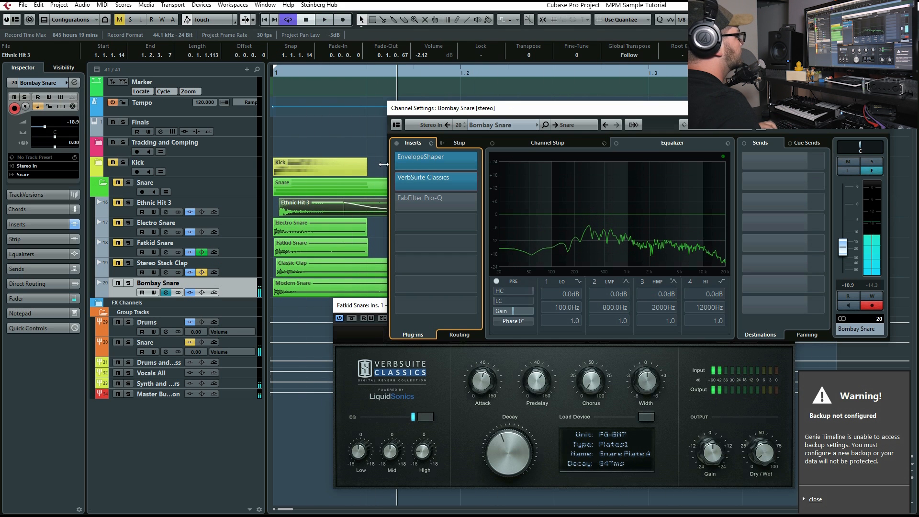
click(440, 181)
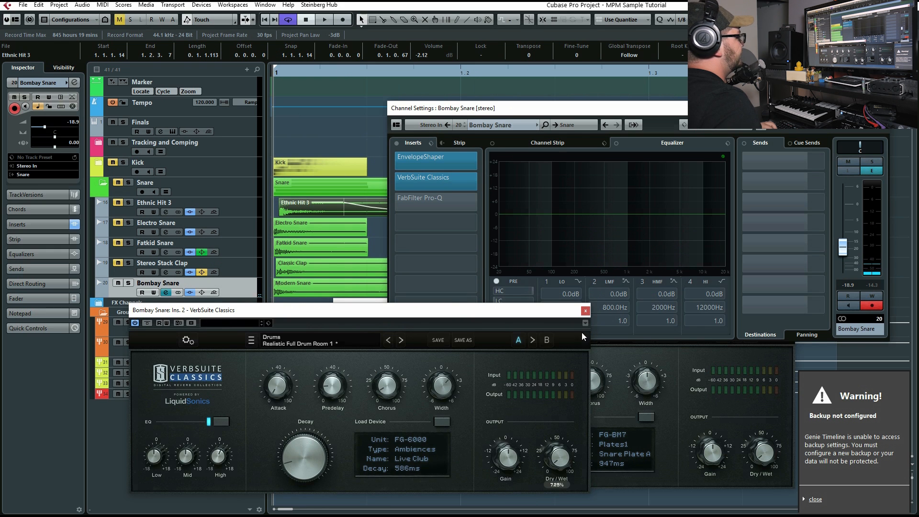
click(585, 310)
key(space)
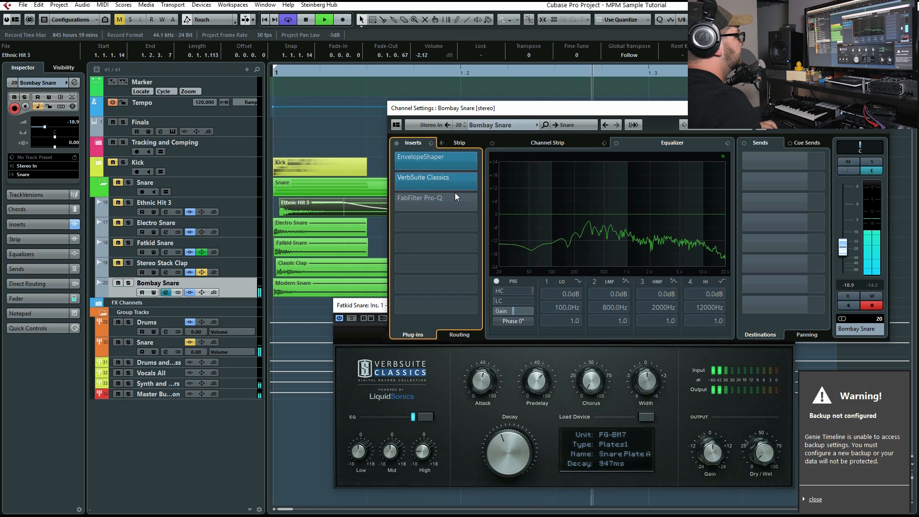
Activate FabFilter Pro-Q on Bombay Snare and audition its midrange boost, cut and 3239 Hz high band individually during playback
click(395, 202)
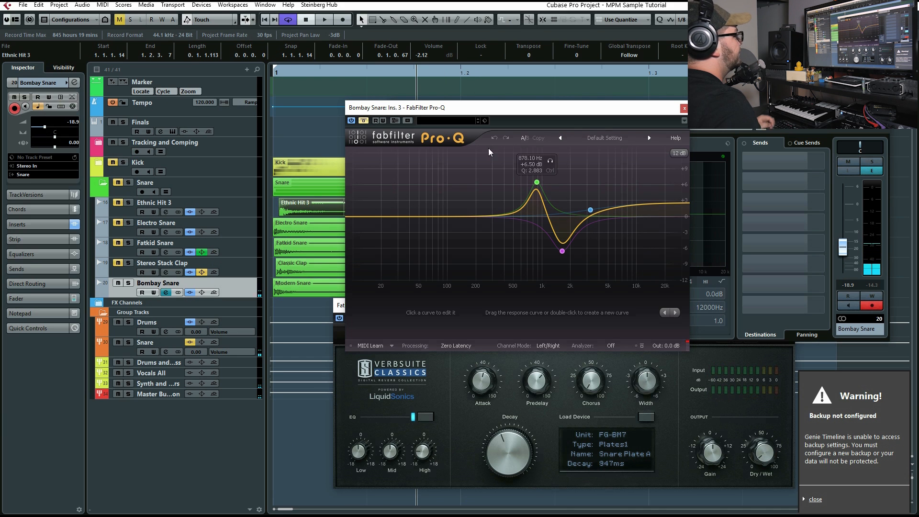
click(550, 160)
key(space)
drag(552, 157, 549, 157)
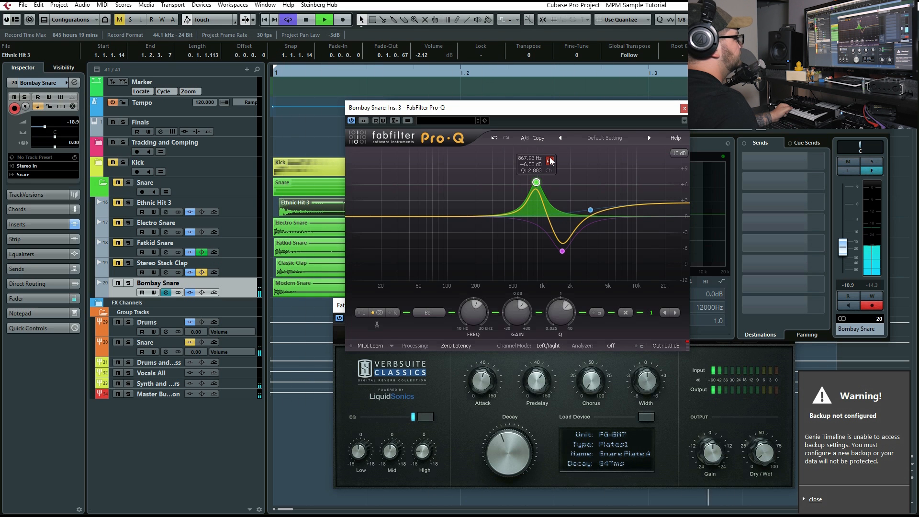
drag(575, 266, 575, 269)
drag(549, 164, 549, 164)
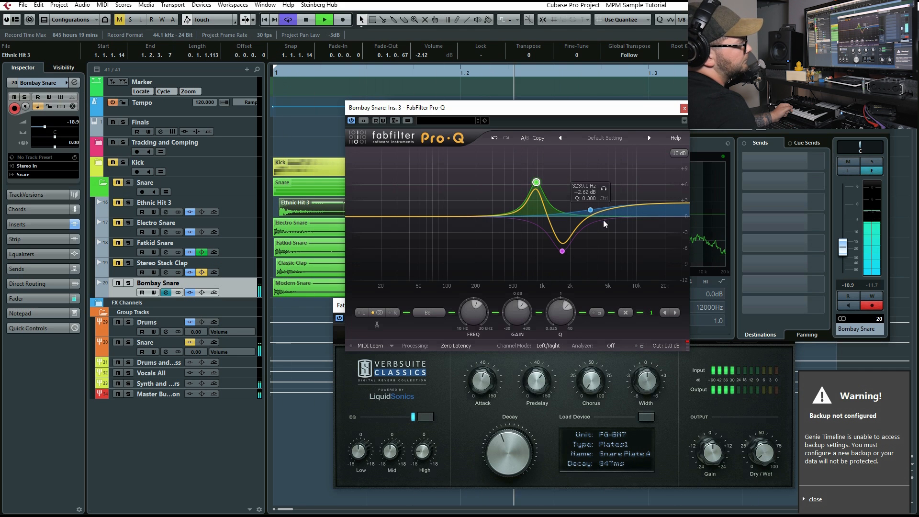
drag(604, 189, 604, 189)
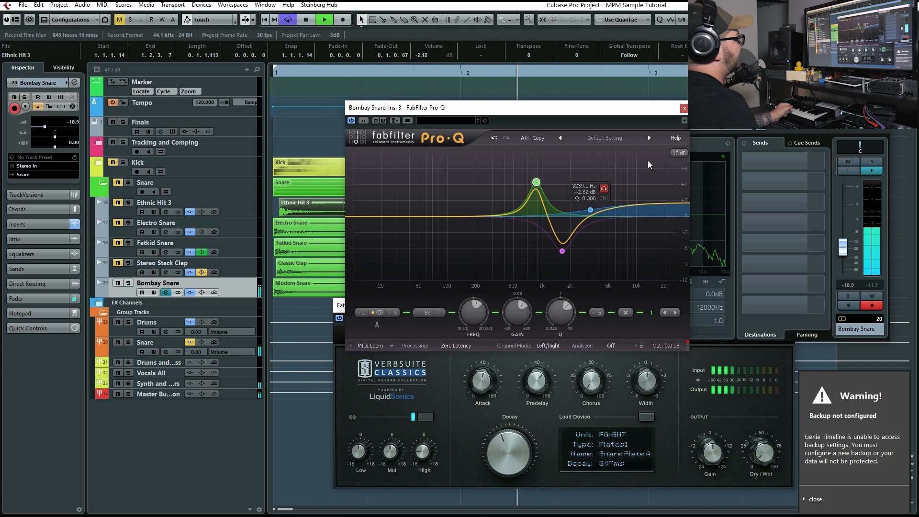
click(683, 108)
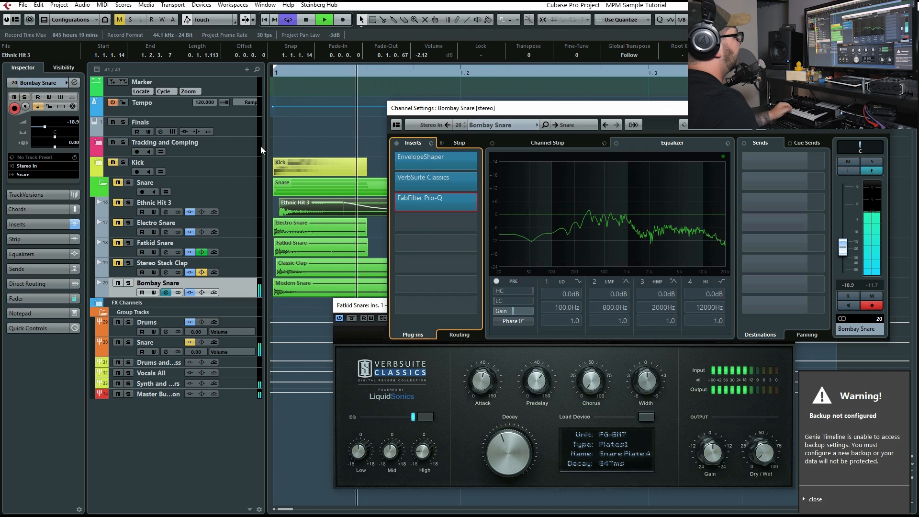
Solo the whole Snare folder, play all its layers together and close the remaining channel and reverb windows
click(239, 263)
click(239, 240)
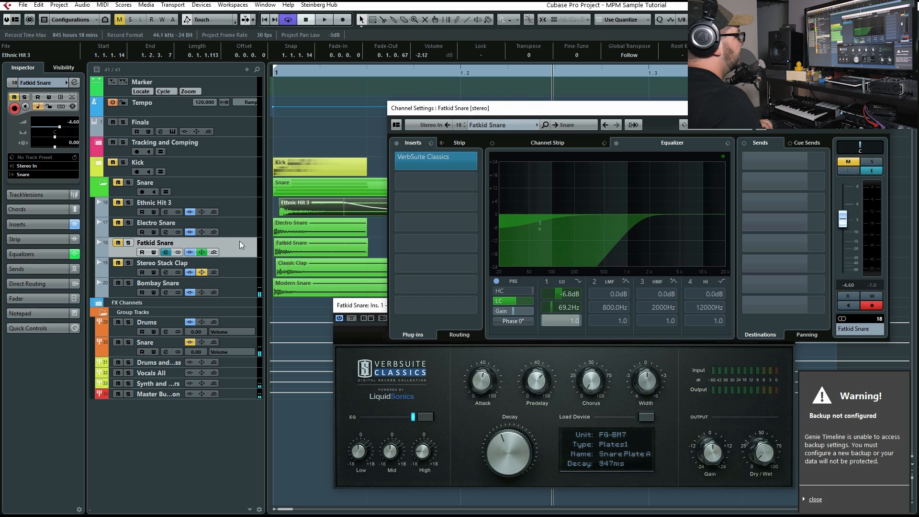
click(242, 203)
click(128, 182)
drag(321, 75, 82, 174)
key(space)
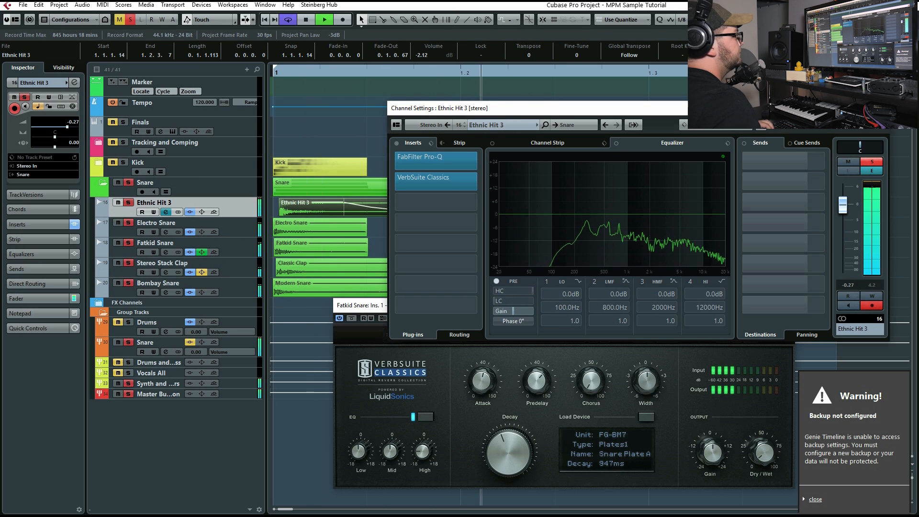
click(880, 108)
click(788, 306)
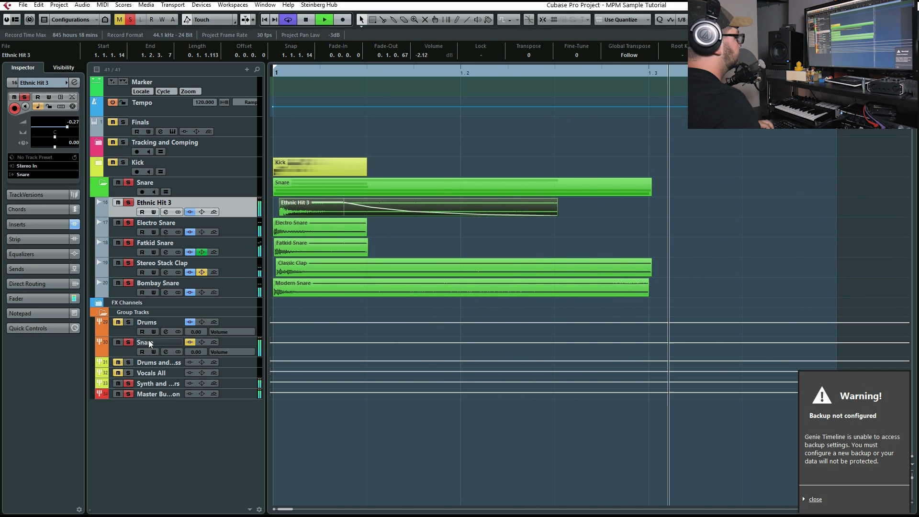
key(space)
Activate FabFilter Pro-Q on the Snare group channel and audition its 204.59 Hz and 507.76 Hz bands during playback
click(165, 352)
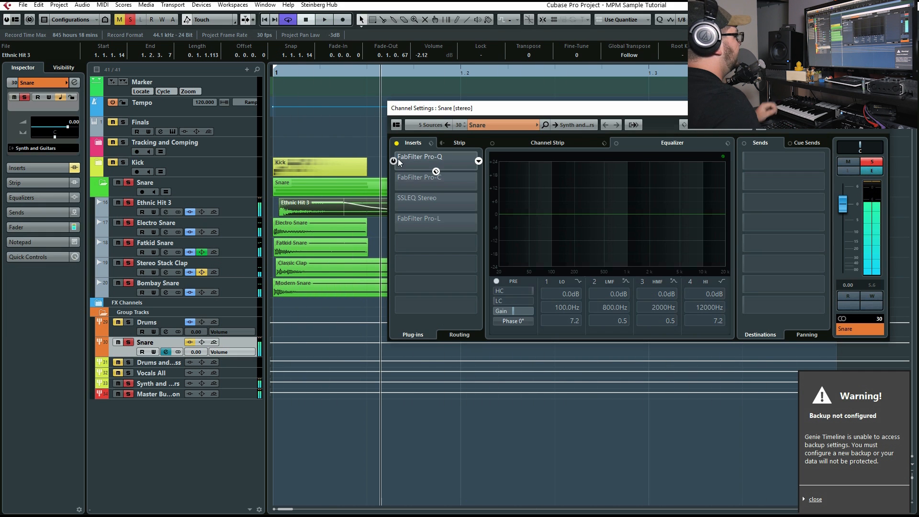
click(411, 165)
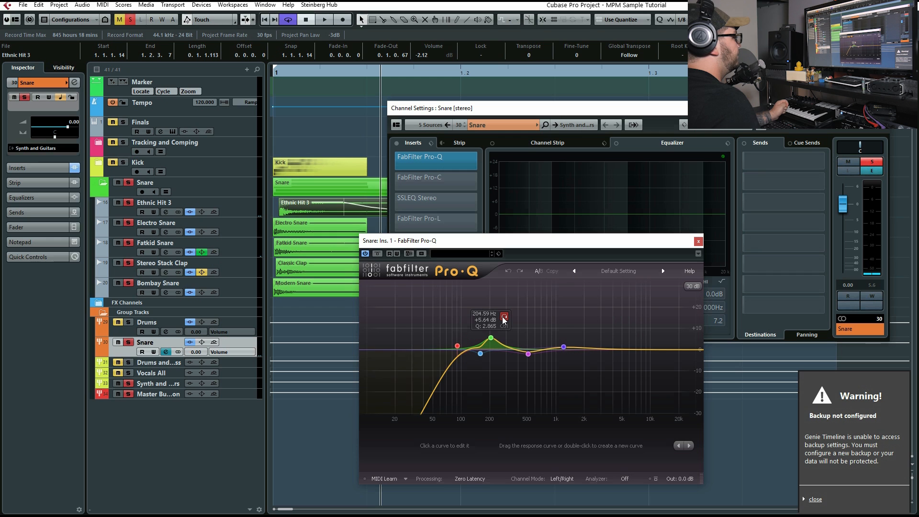
click(503, 317)
key(space)
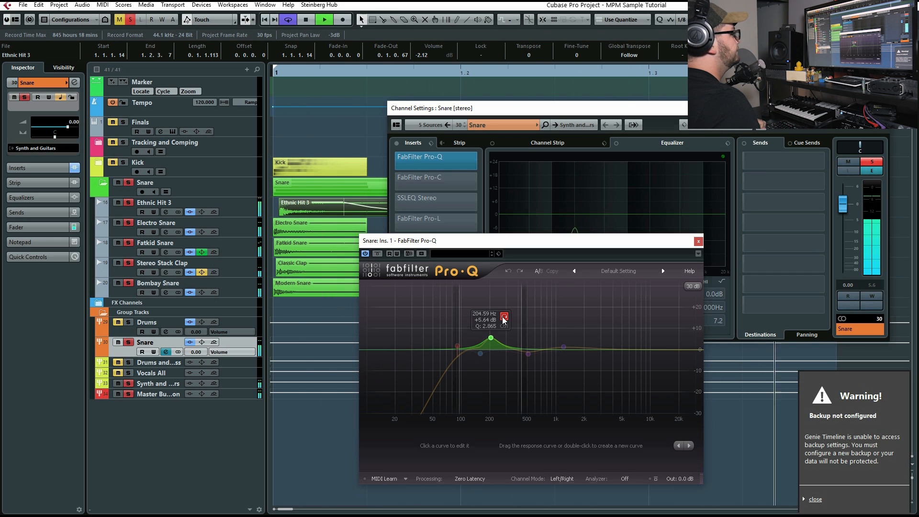
click(503, 316)
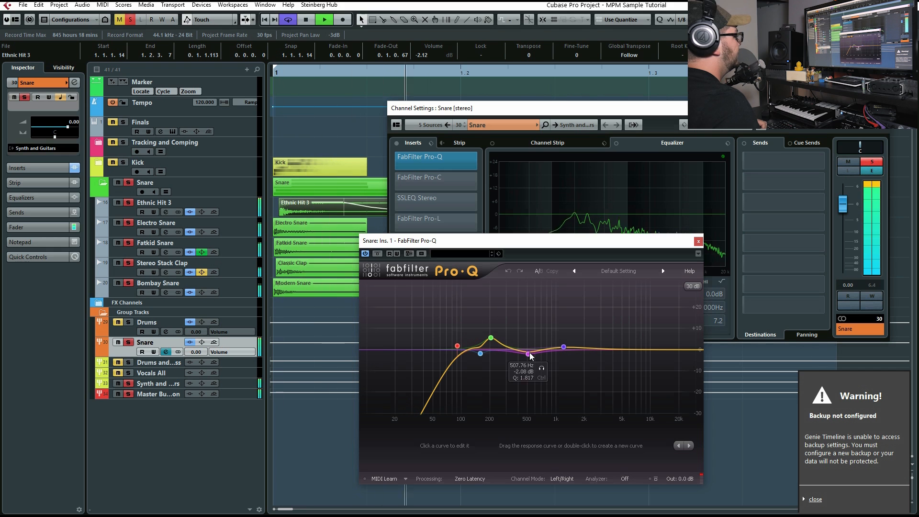
click(541, 368)
click(541, 368)
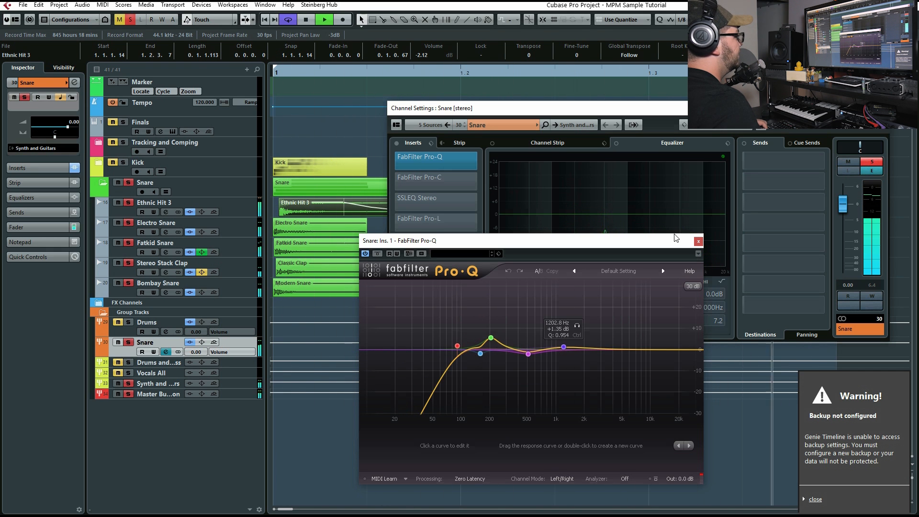
click(698, 241)
key(space)
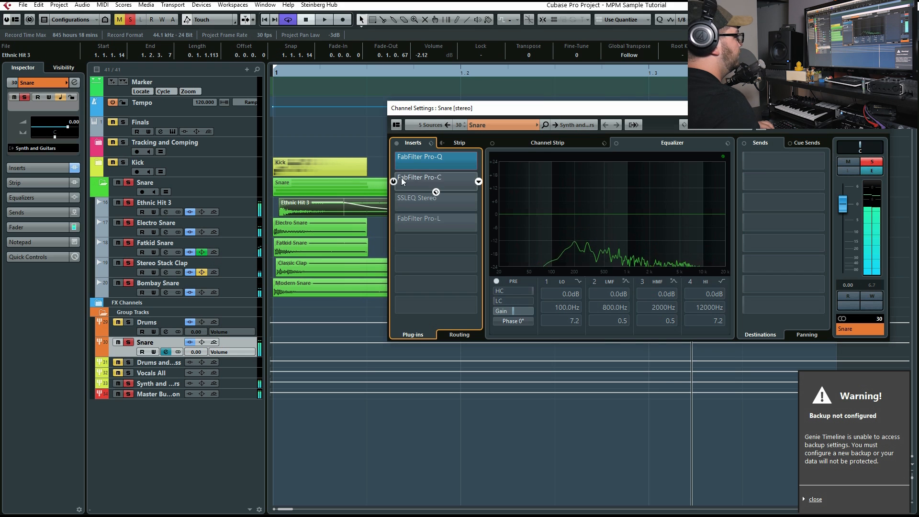
Activate FabFilter Pro-C on the Snare group channel and compare the snare with the compressor bypassed and engaged
click(414, 181)
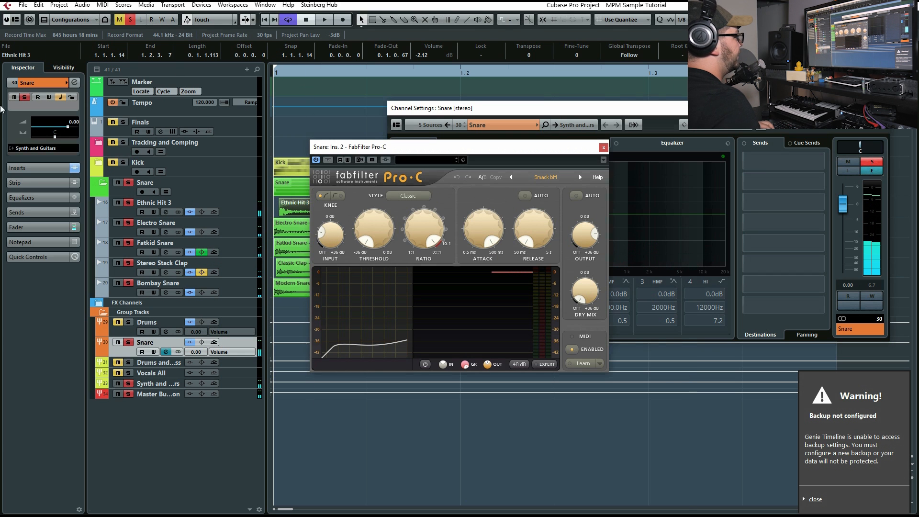
drag(495, 145, 674, 106)
key(space)
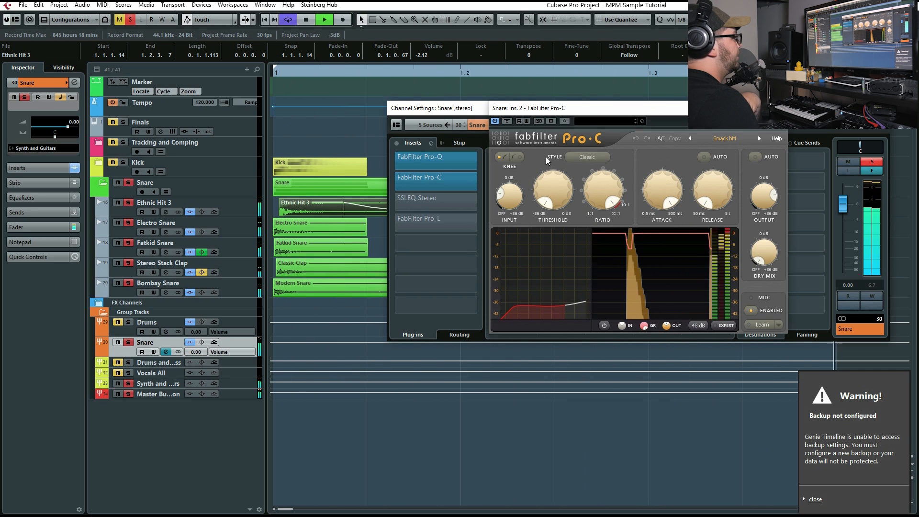
click(506, 121)
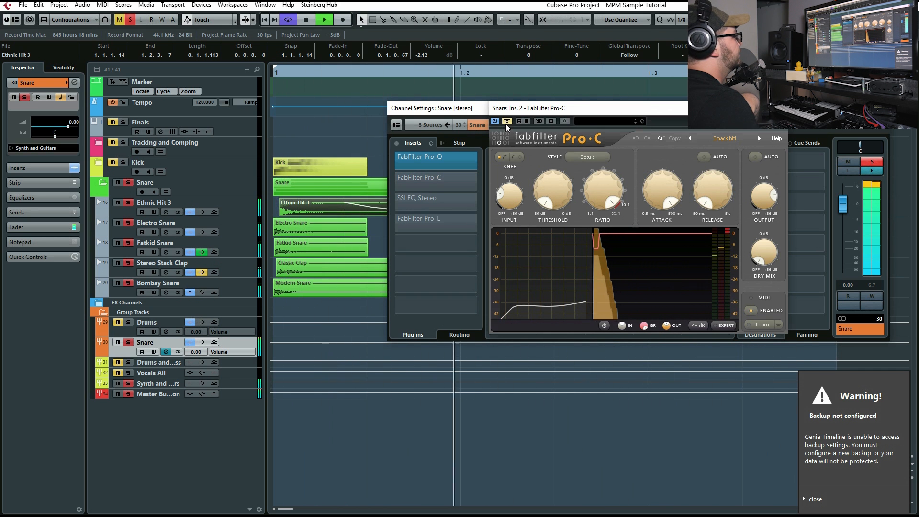
click(506, 121)
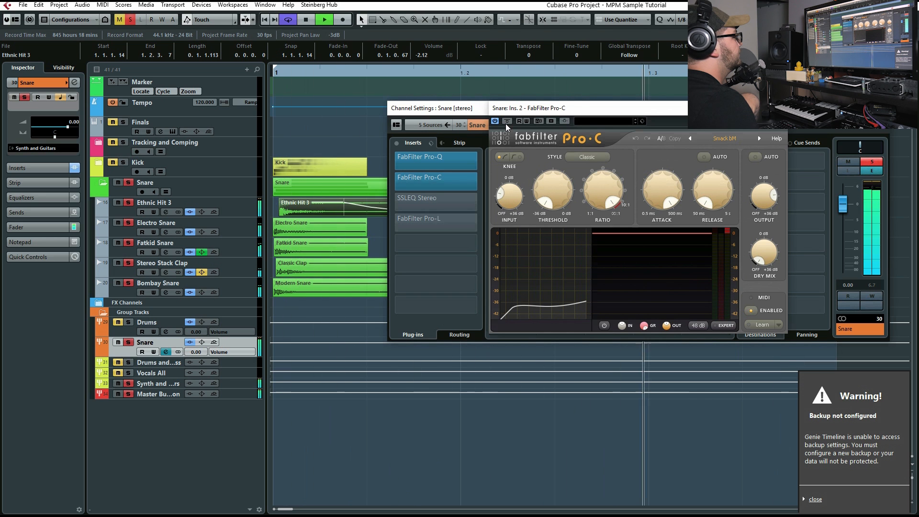
key(space)
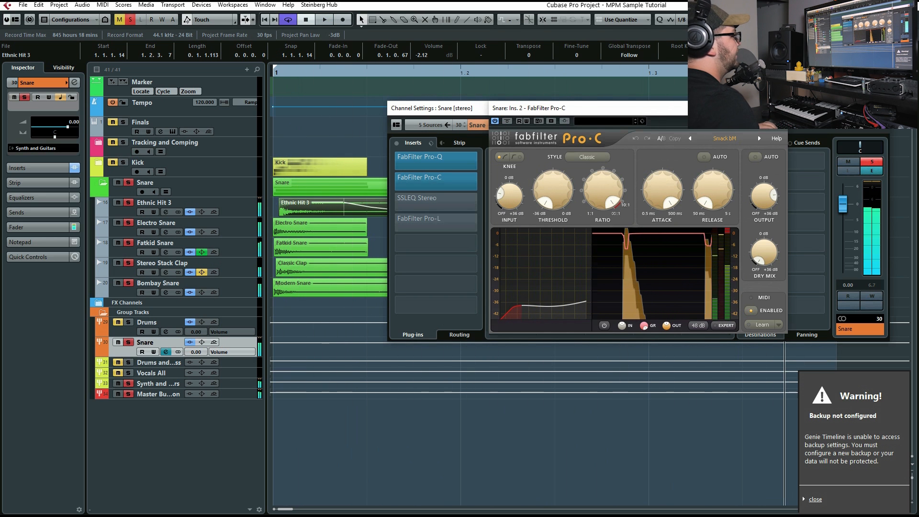
click(776, 108)
Activate SSLEQ Stereo on the Snare group channel and compare the snare with the EQ bypassed and engaged during playback
click(395, 202)
click(408, 199)
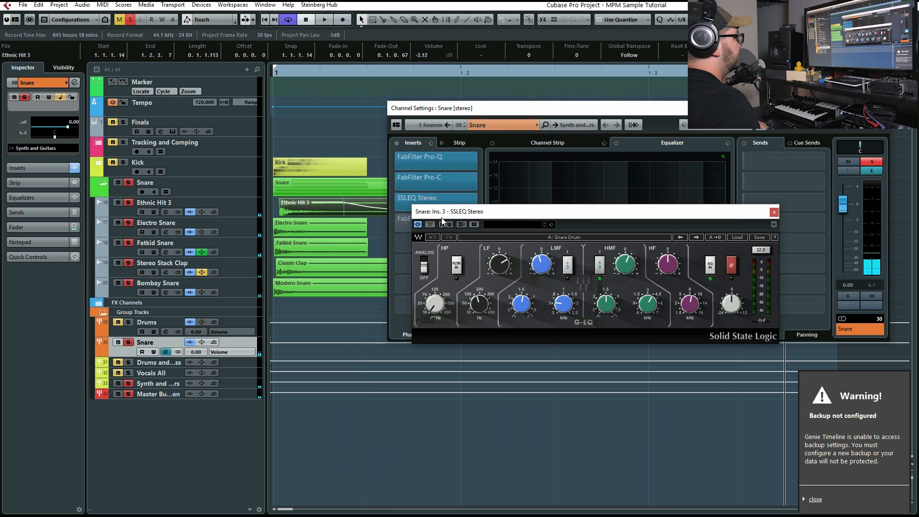
click(274, 73)
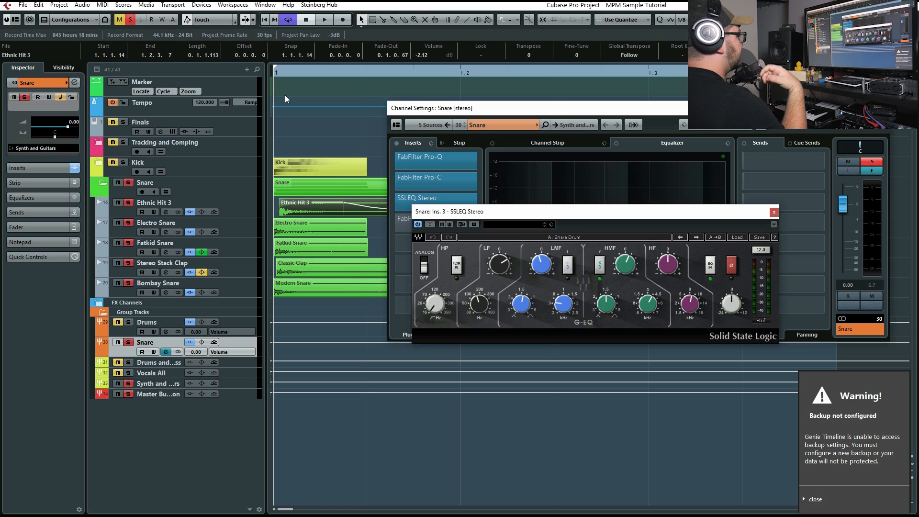
click(429, 225)
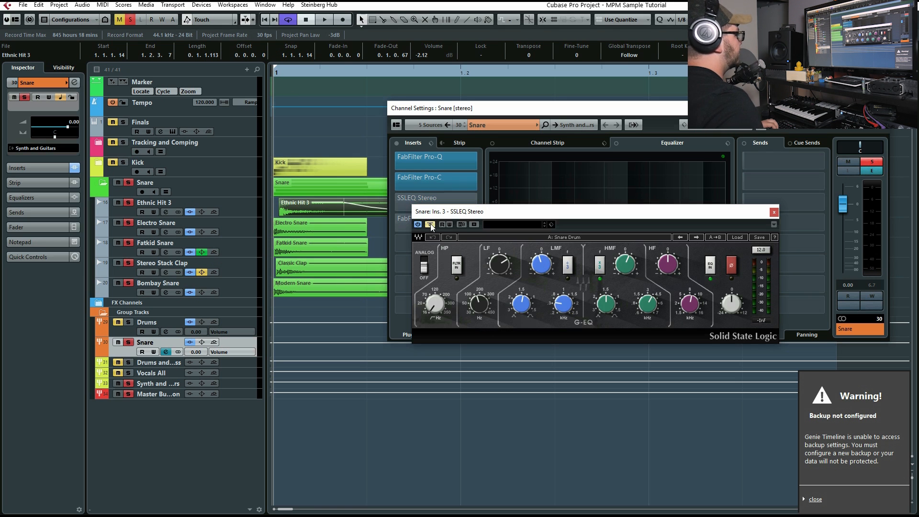
click(430, 225)
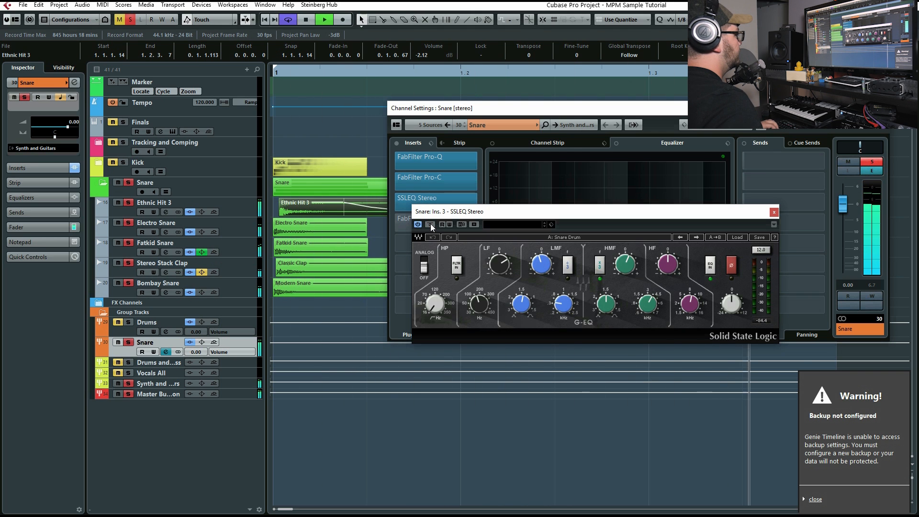
click(429, 224)
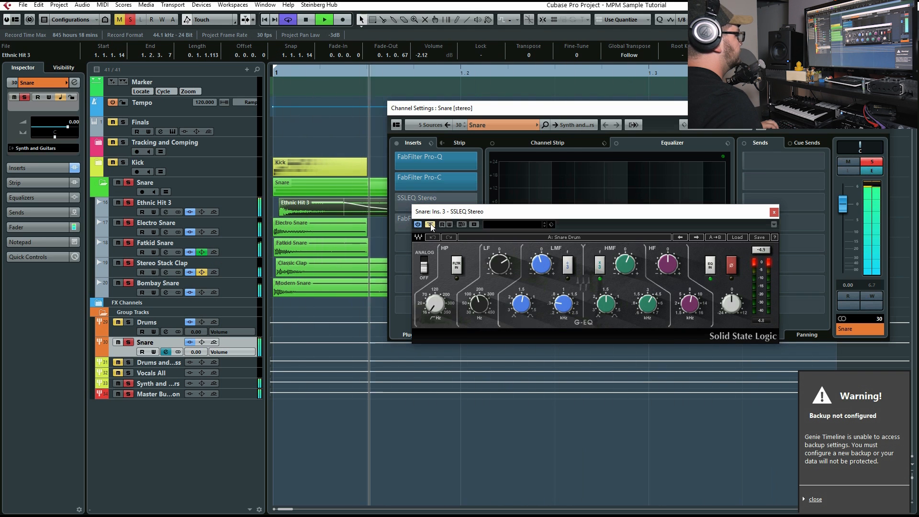
click(430, 224)
key(space)
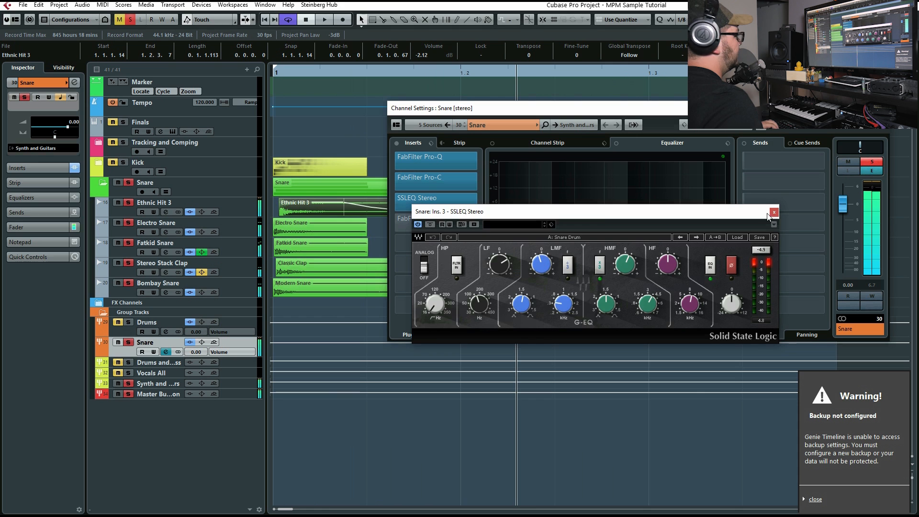
click(773, 214)
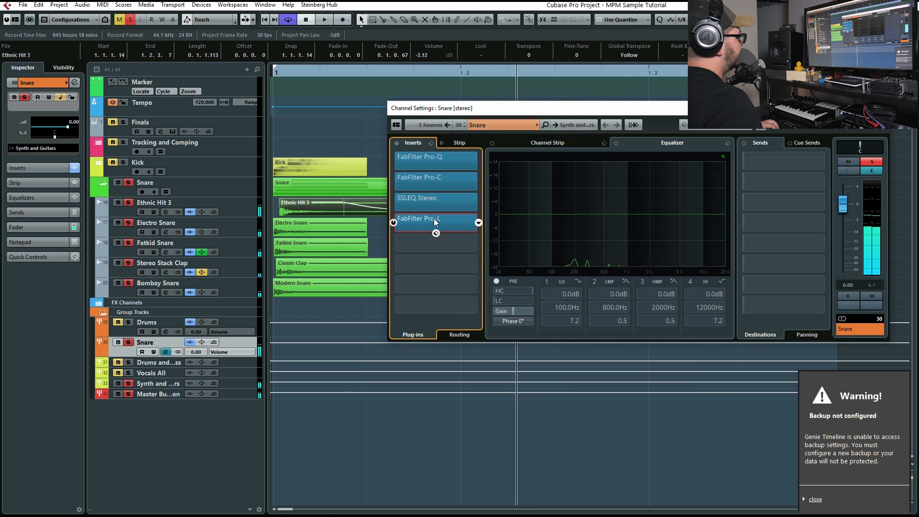
Activate FabFilter Pro-L on the Snare group channel and play the snare through the limiter
click(434, 218)
drag(581, 192, 632, 134)
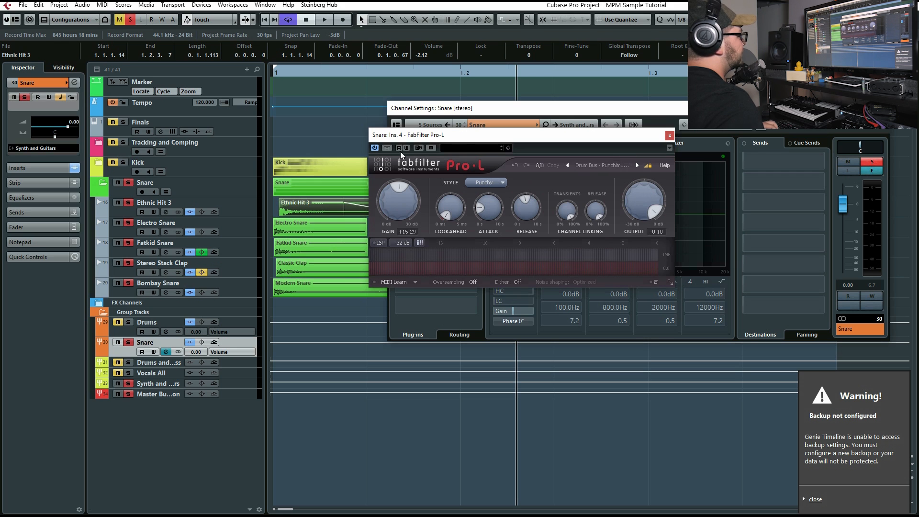
key(space)
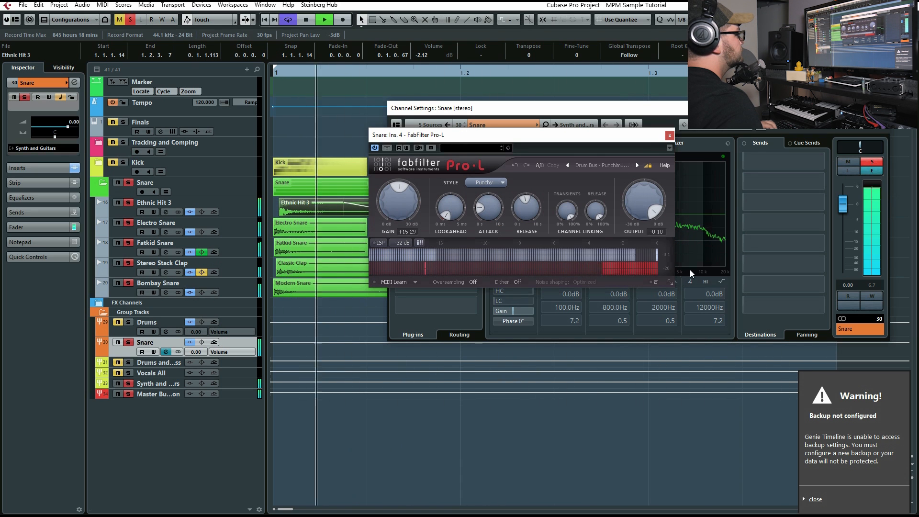
key(space)
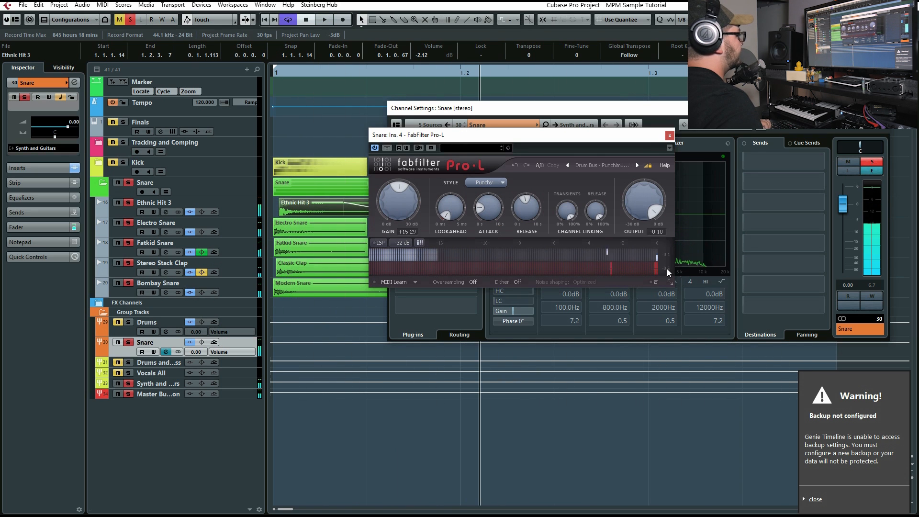
click(667, 137)
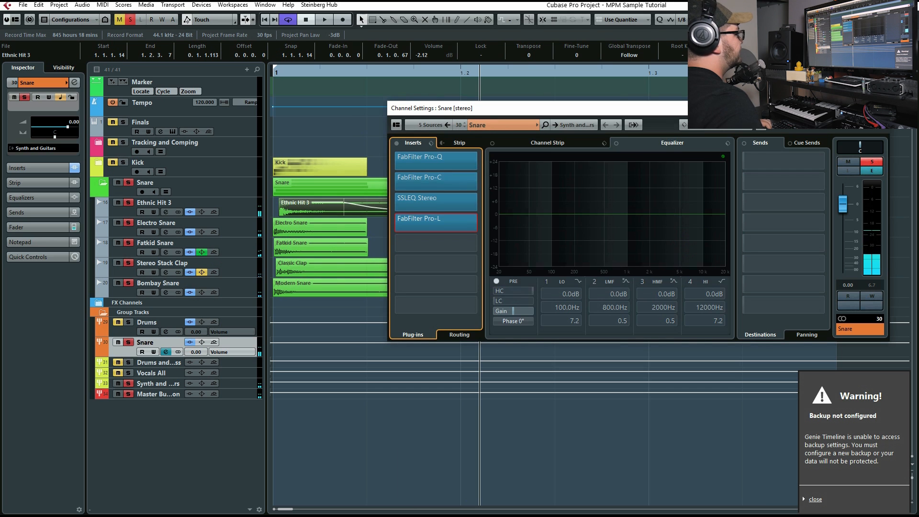
Close the Snare channel settings, unsolo the Snare folder and select the Finals track
click(884, 109)
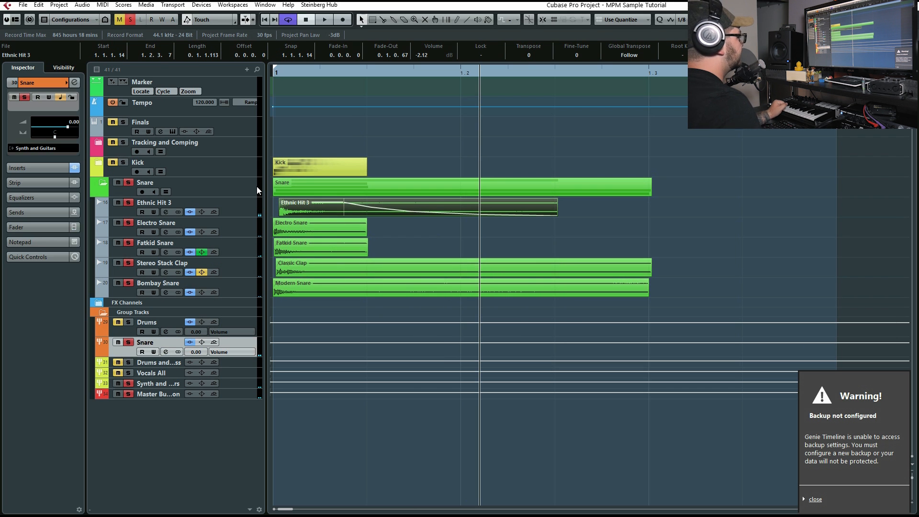
click(129, 182)
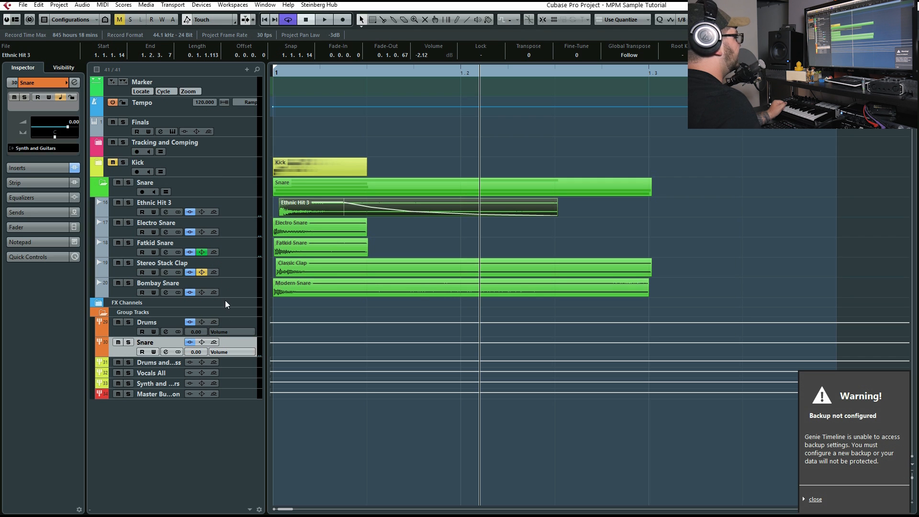
click(231, 130)
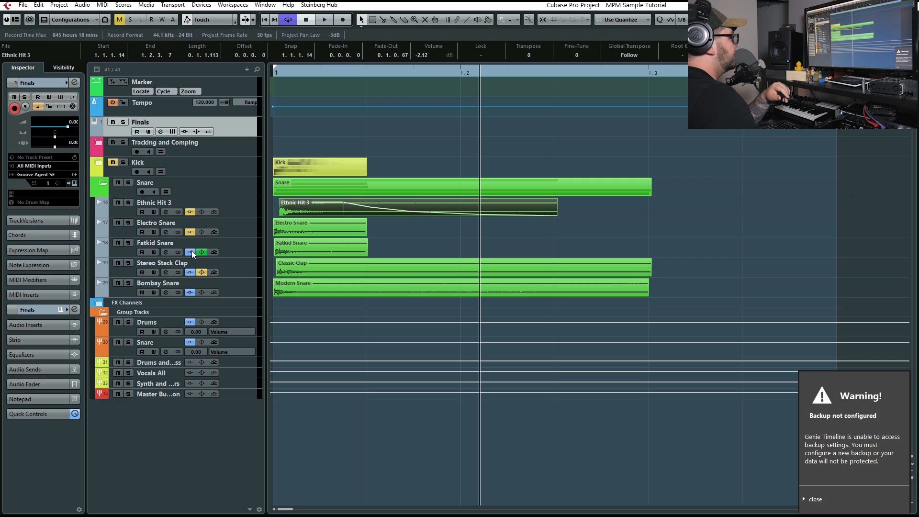
Bypass the inserts and EQ on the snare layers and the Snare group channel, and play the unprocessed snare
click(200, 272)
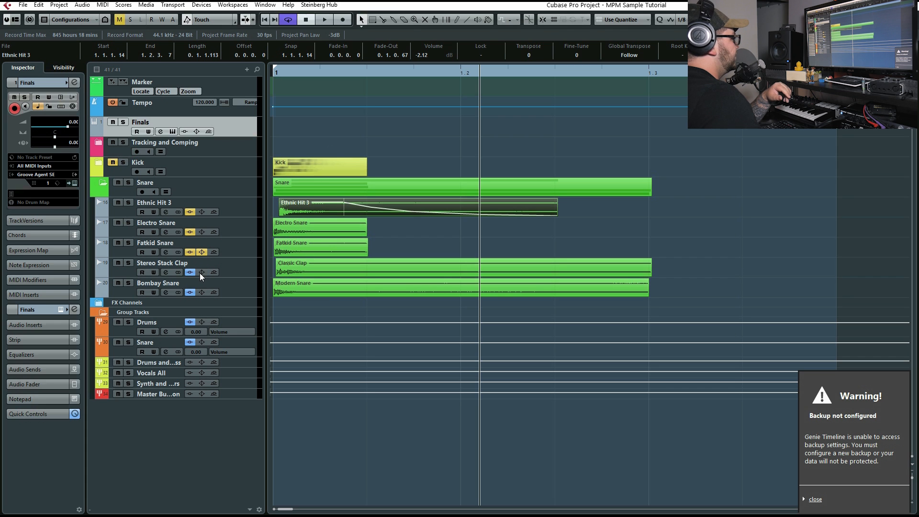
click(189, 342)
click(314, 71)
key(space)
click(291, 73)
key(space)
Re-enable the inserts and EQ on the snare layers and the Snare group channel, and play the processed snare
click(190, 212)
click(189, 272)
click(190, 292)
click(190, 341)
key(space)
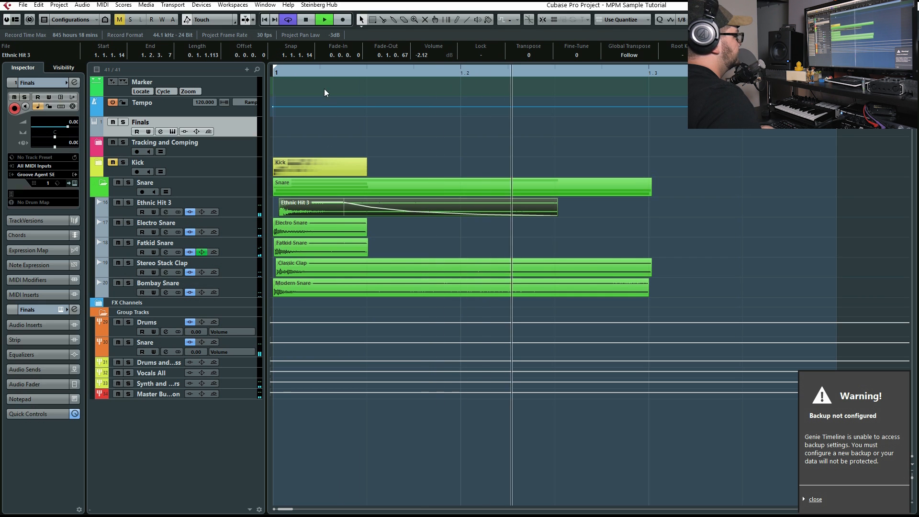
click(321, 76)
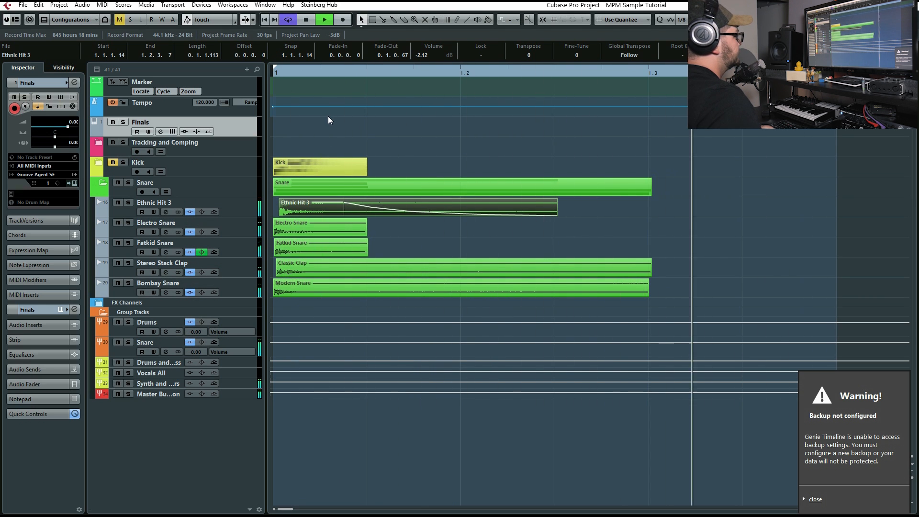
key(space)
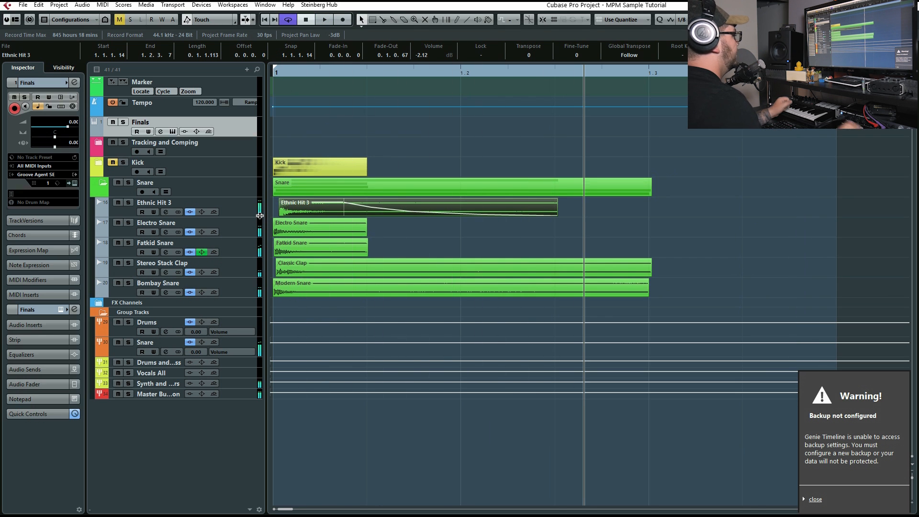